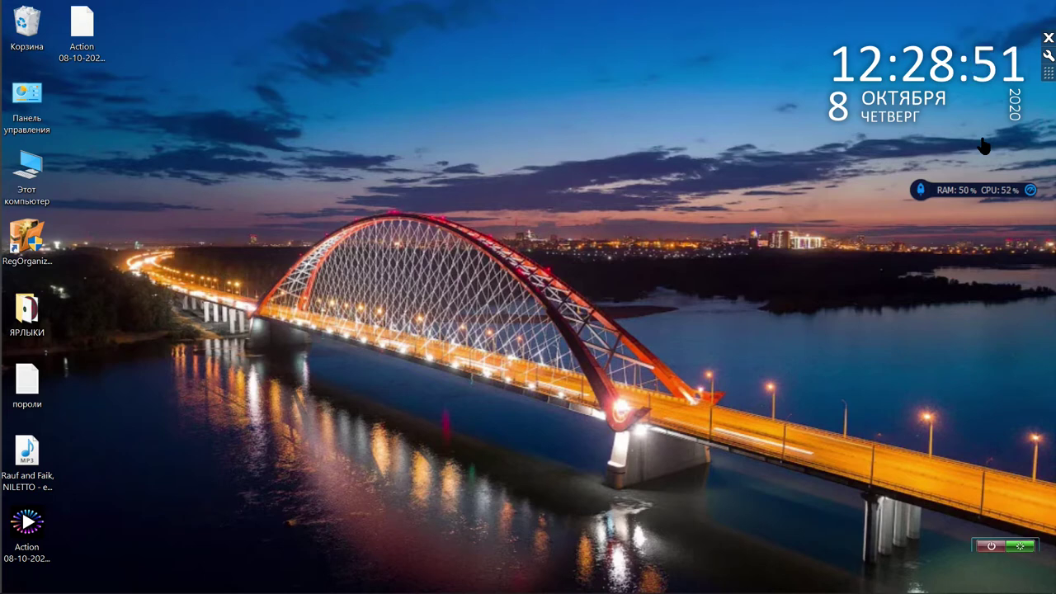
Empty the Recycle Bin and confirm the permanent deletion of its items.
click(32, 28)
right_click(32, 28)
click(115, 51)
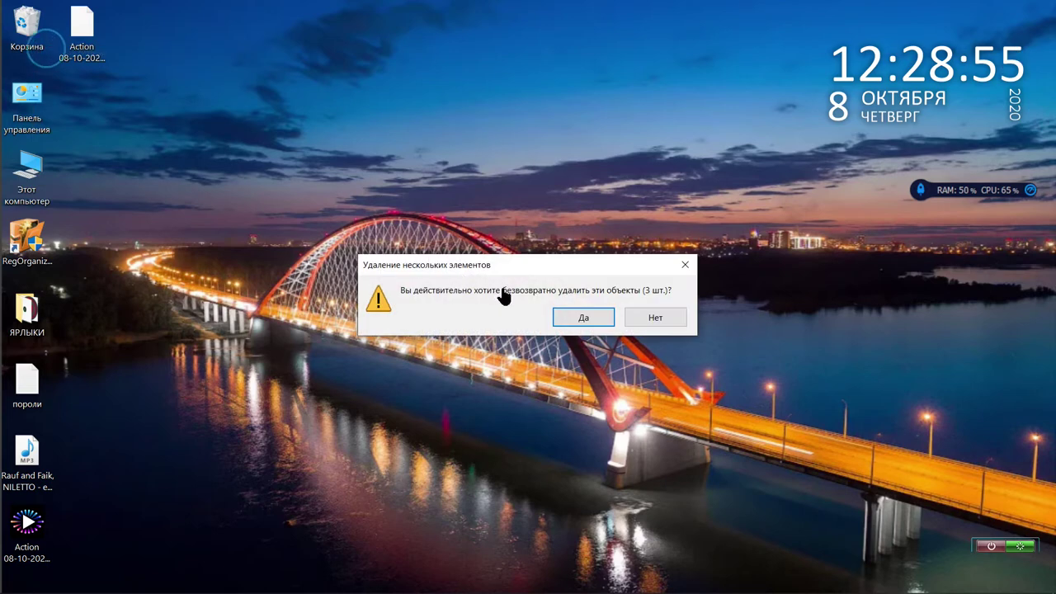
click(561, 321)
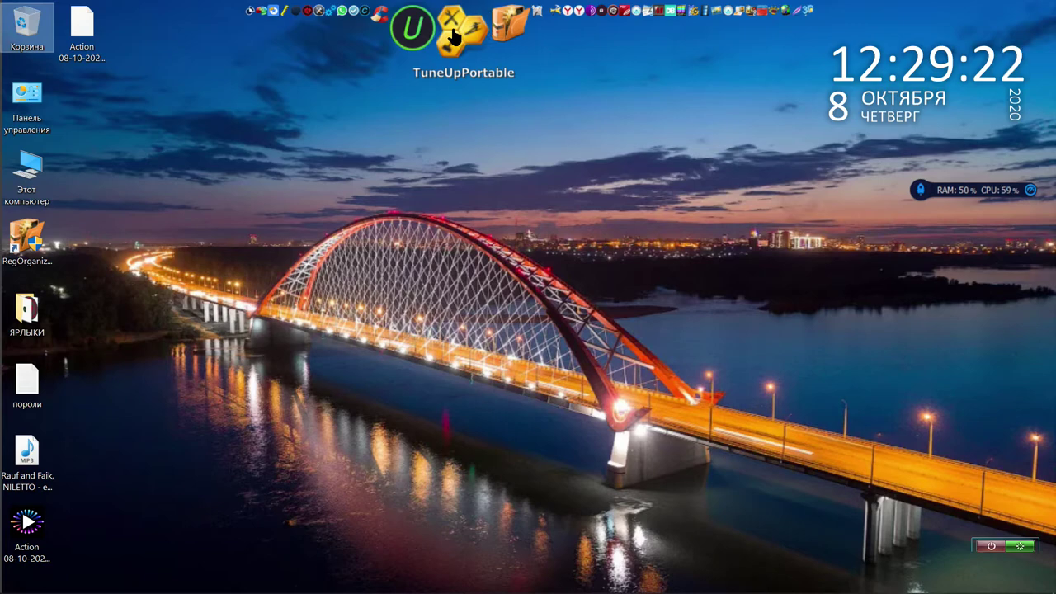
Launch TuneUpPortable, allowing it to make changes and to run despite compatibility mode.
click(452, 36)
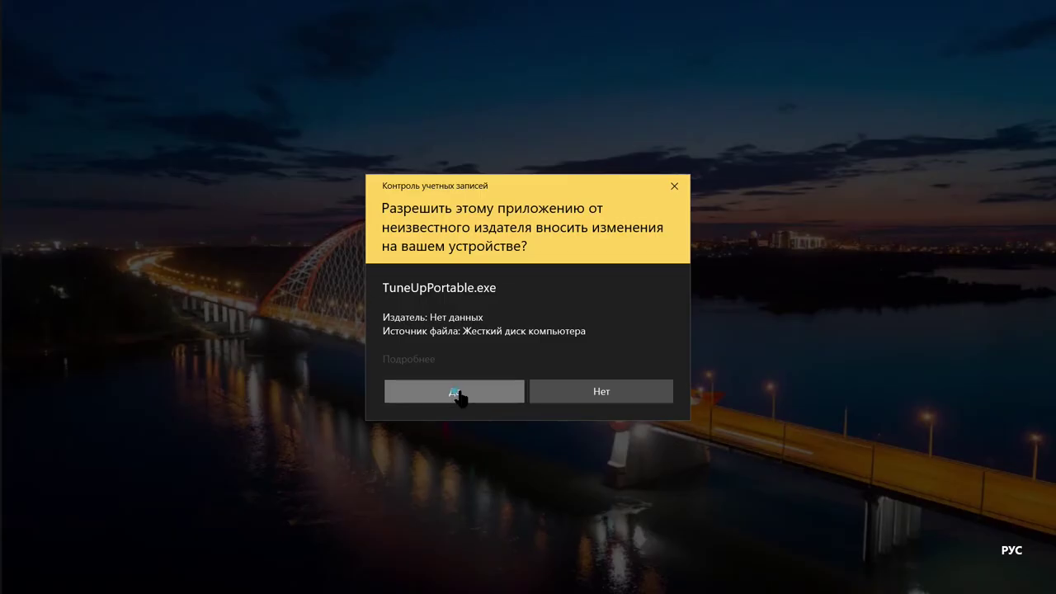
click(456, 394)
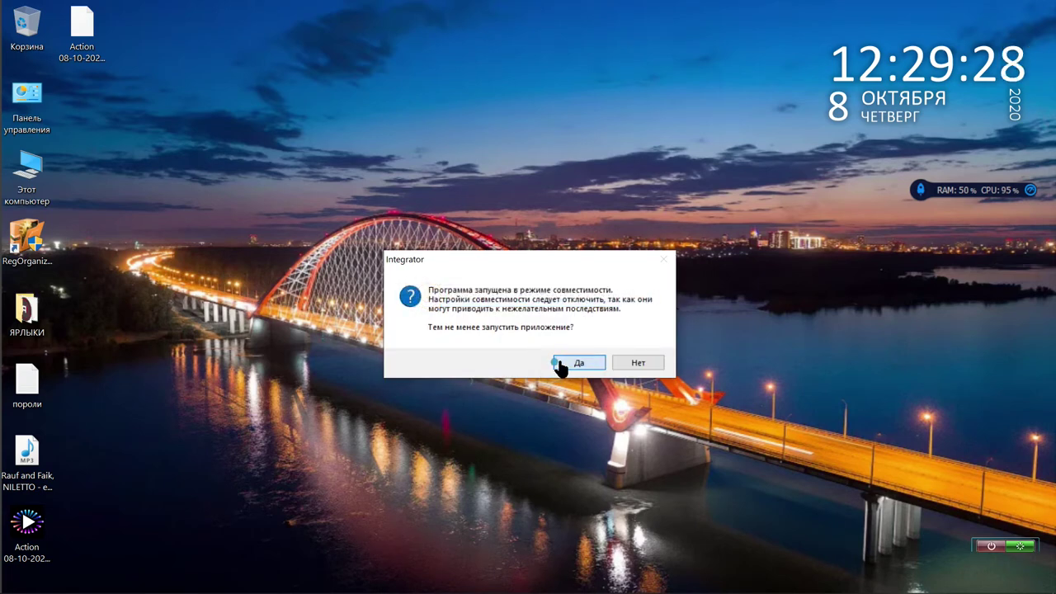
click(578, 362)
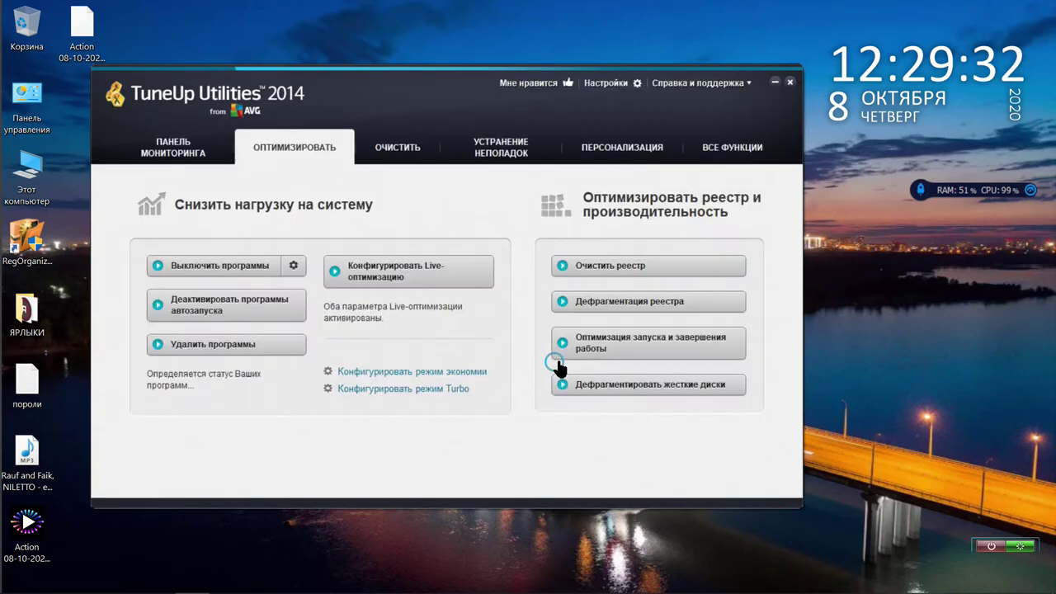
Clean up all broken shortcuts and invalid history lists among the TuneUp Utilities cleaning functions, and finish the wizard.
click(396, 149)
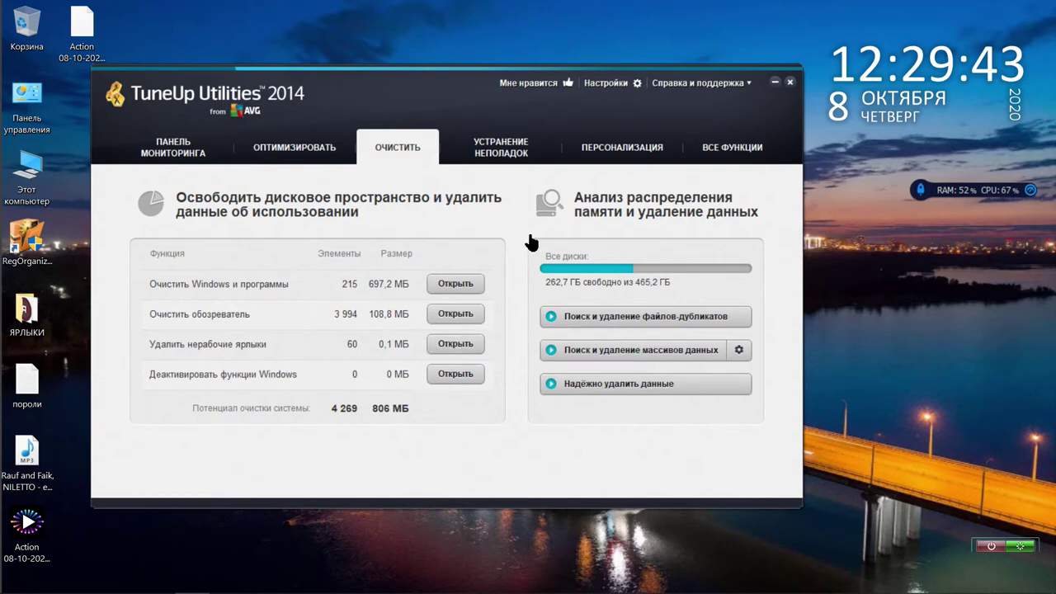
click(446, 346)
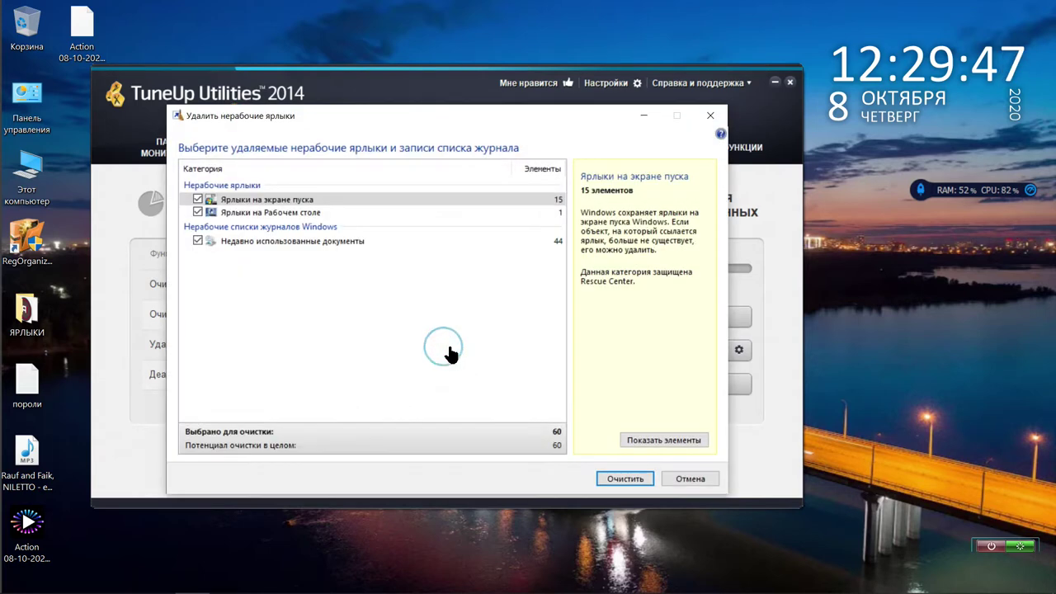
click(610, 542)
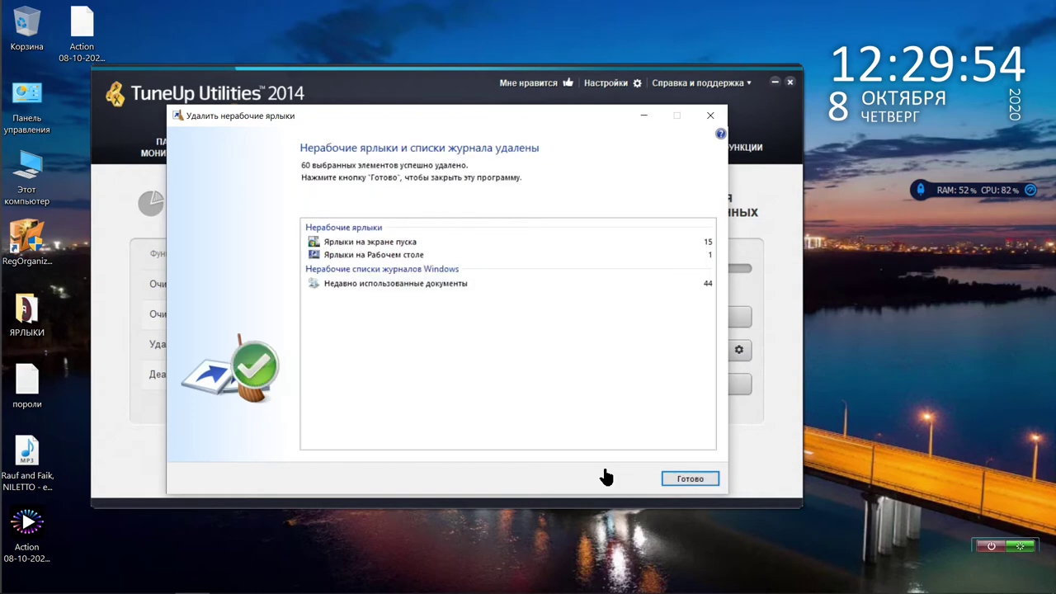
click(666, 480)
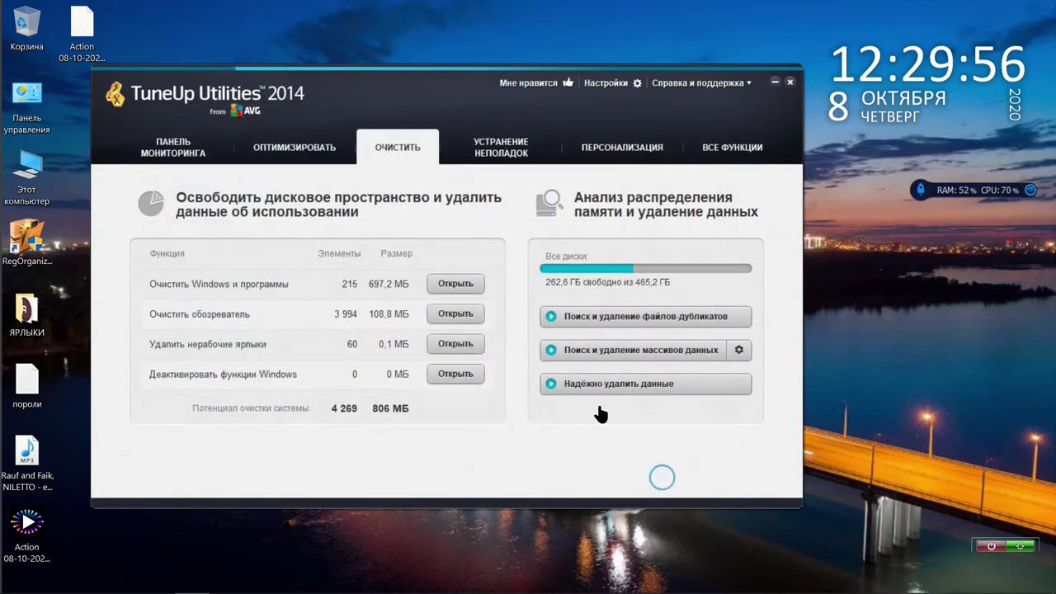
Clean the Internet Explorer history, cache and cookies with the browser cleaner, and close it.
click(455, 313)
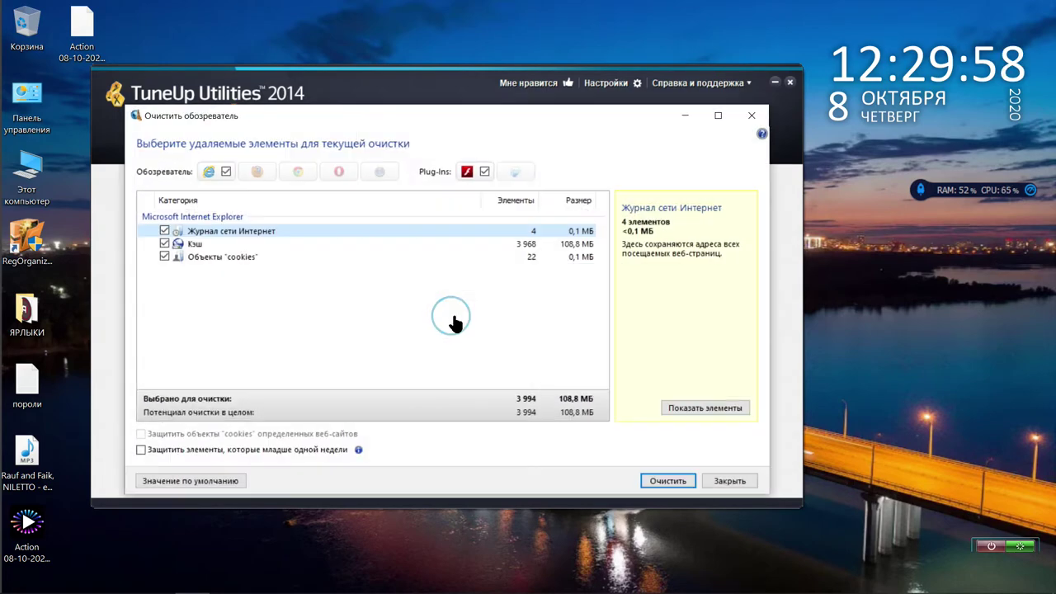
click(660, 481)
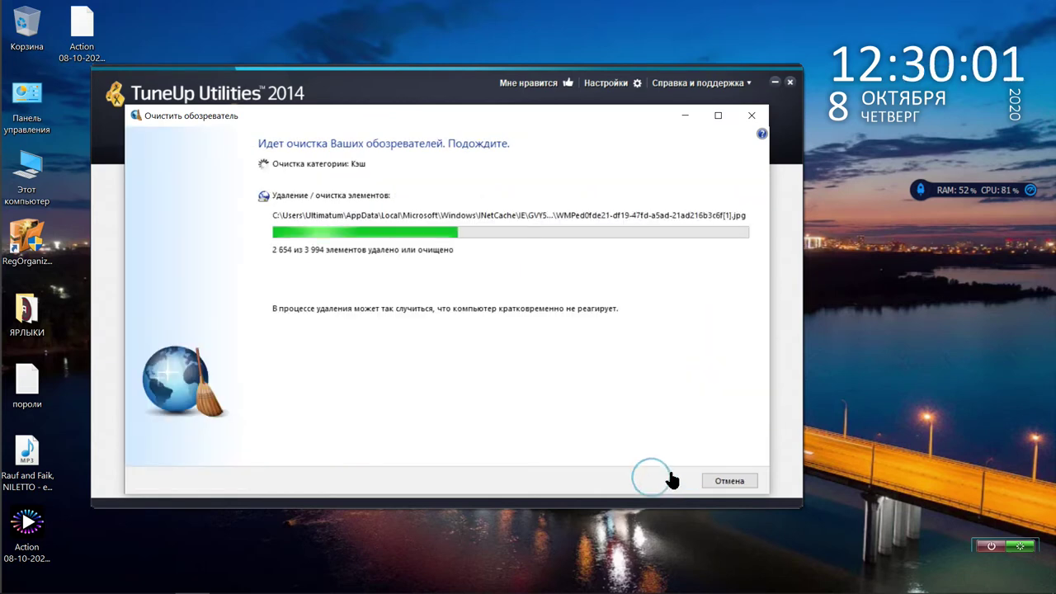
click(718, 484)
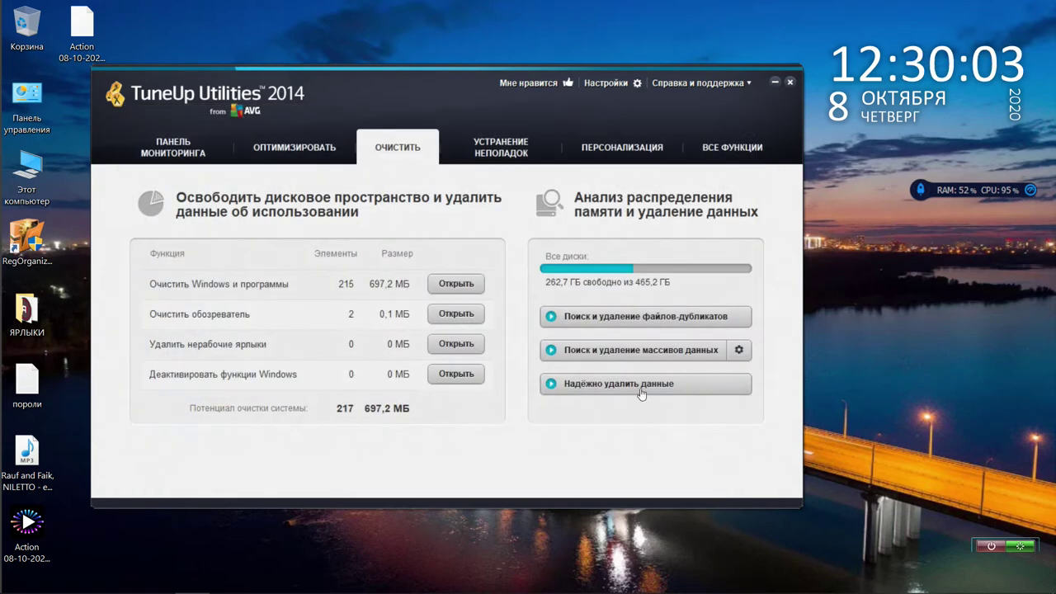
Clean Windows and programs with old restore points included, suppressing that warning for this session, and close the cleaner.
click(451, 290)
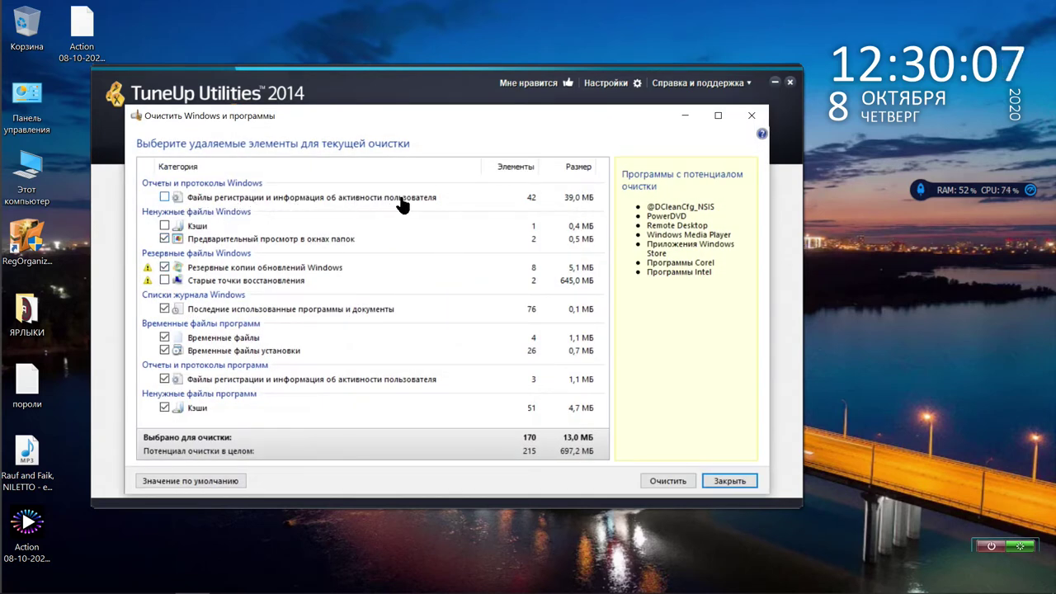
click(165, 281)
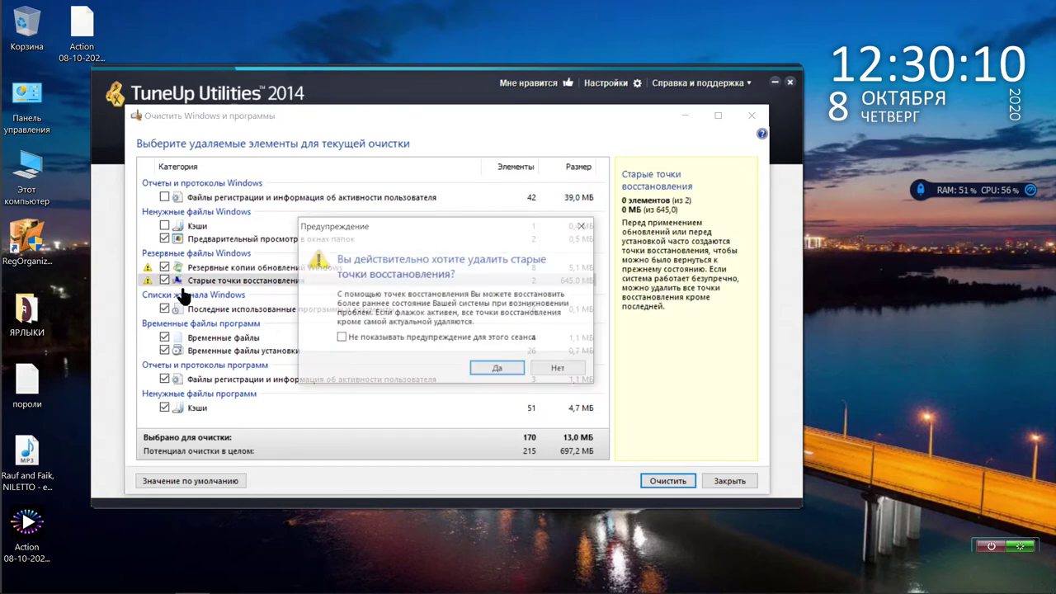
click(342, 338)
click(498, 368)
click(677, 483)
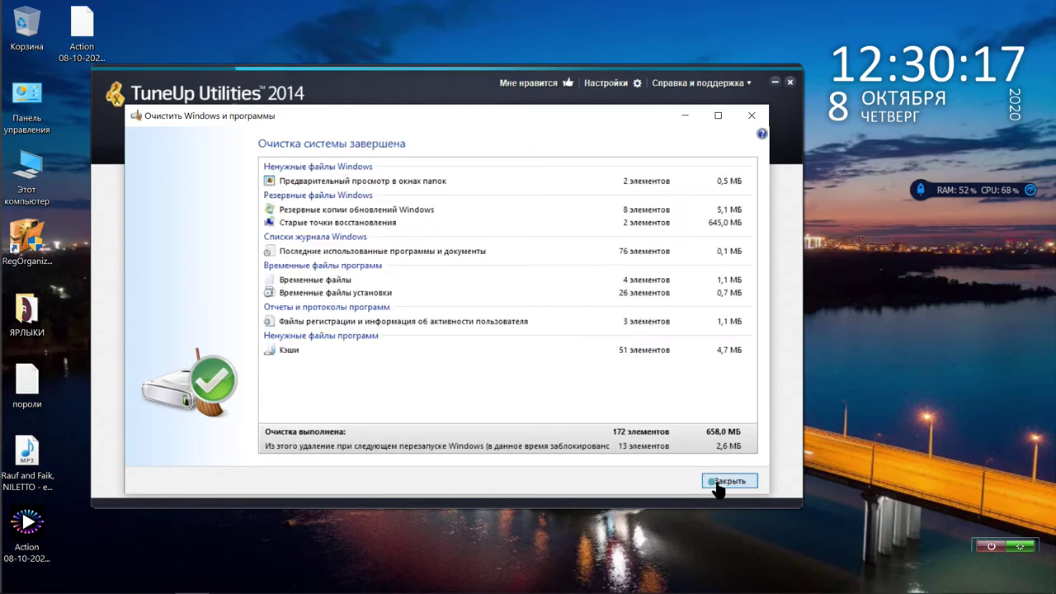
click(718, 487)
Analyse only local disk C: with AVG Drive Defrag, leaving PortableBaseLayer out of the analysis.
click(294, 147)
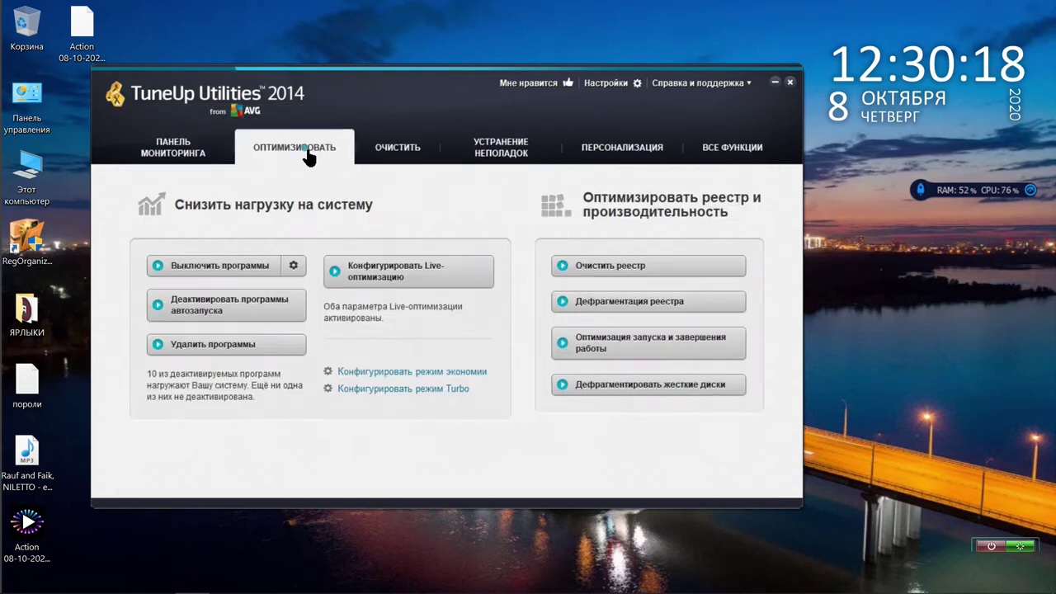
click(574, 384)
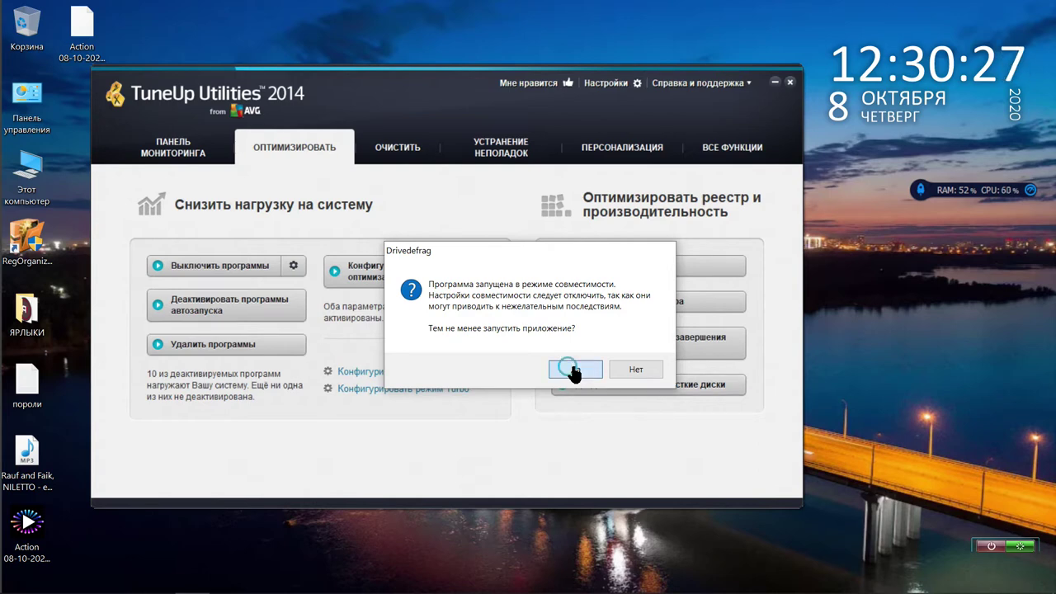
click(573, 372)
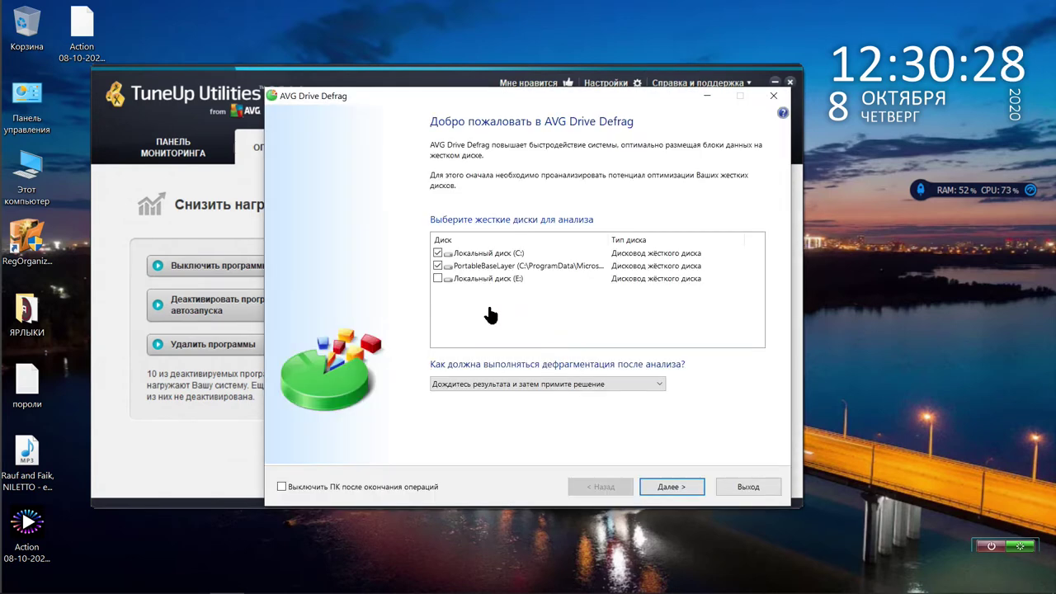
click(437, 266)
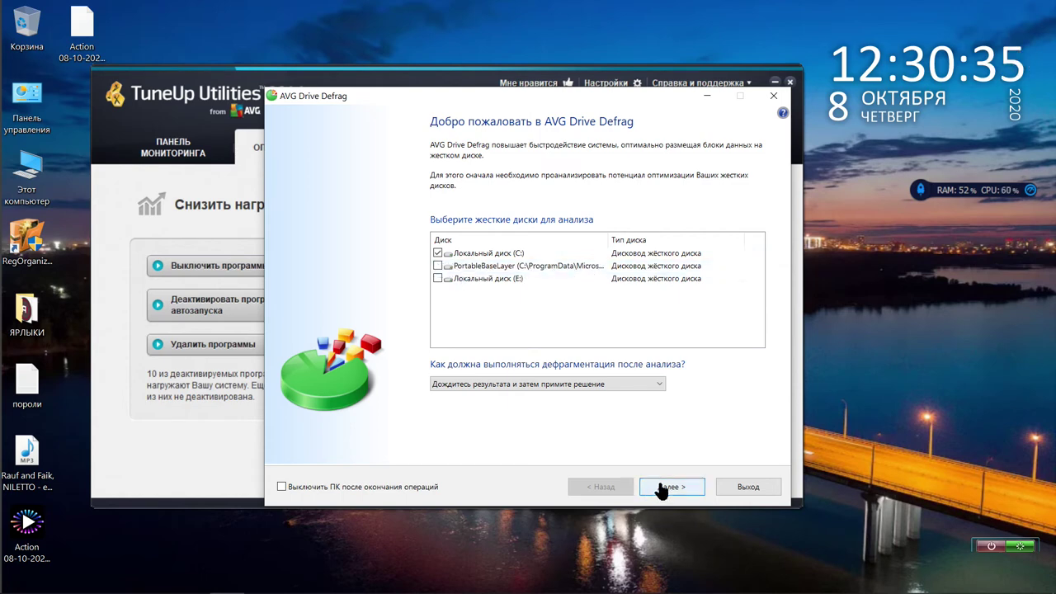
click(662, 488)
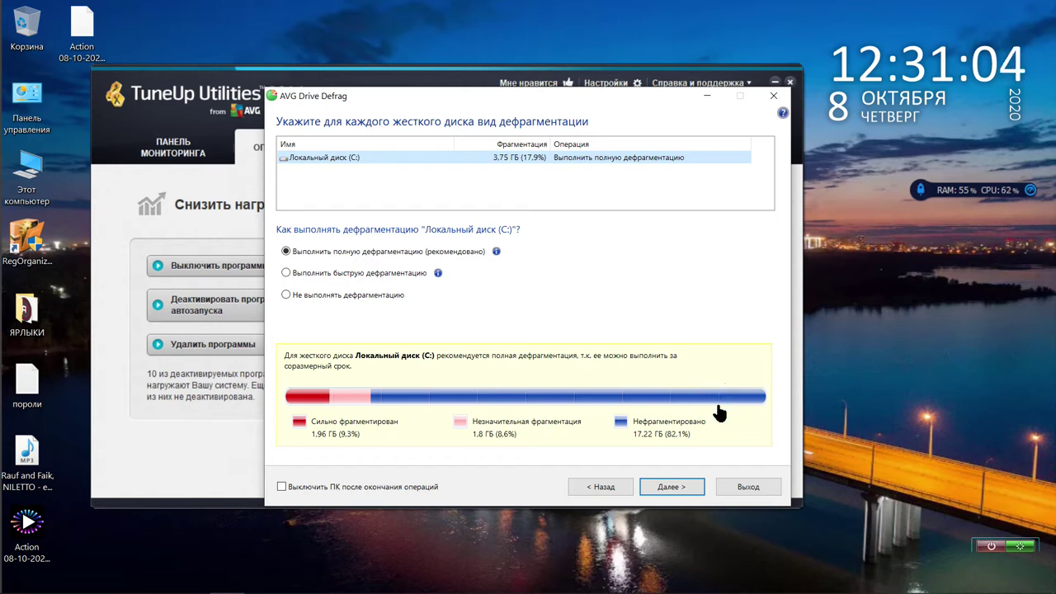
Exit AVG Drive Defrag without starting the defragmentation and close TuneUp Utilities.
click(734, 490)
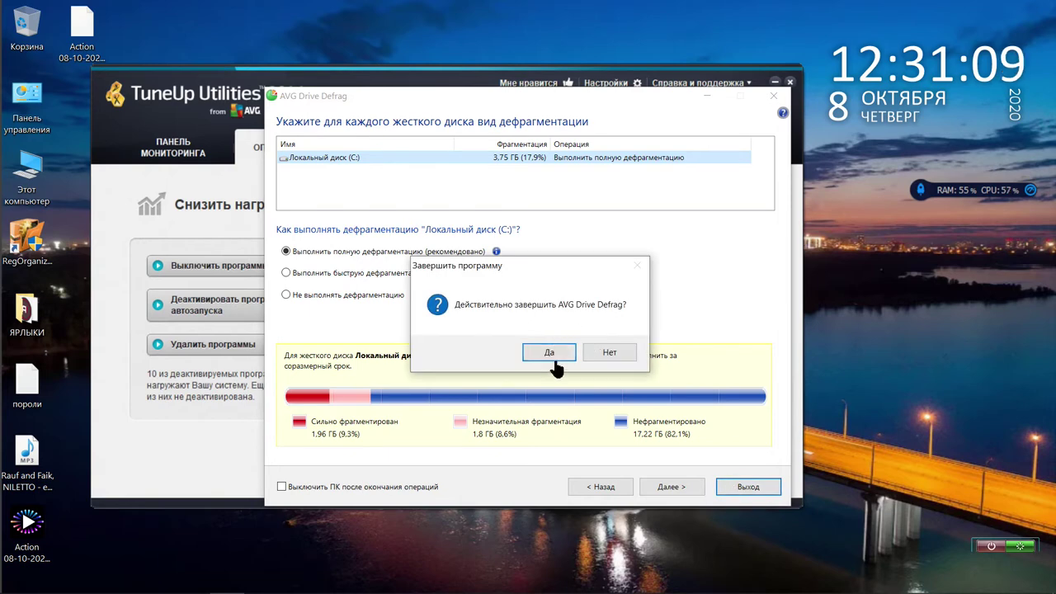
click(555, 363)
click(789, 84)
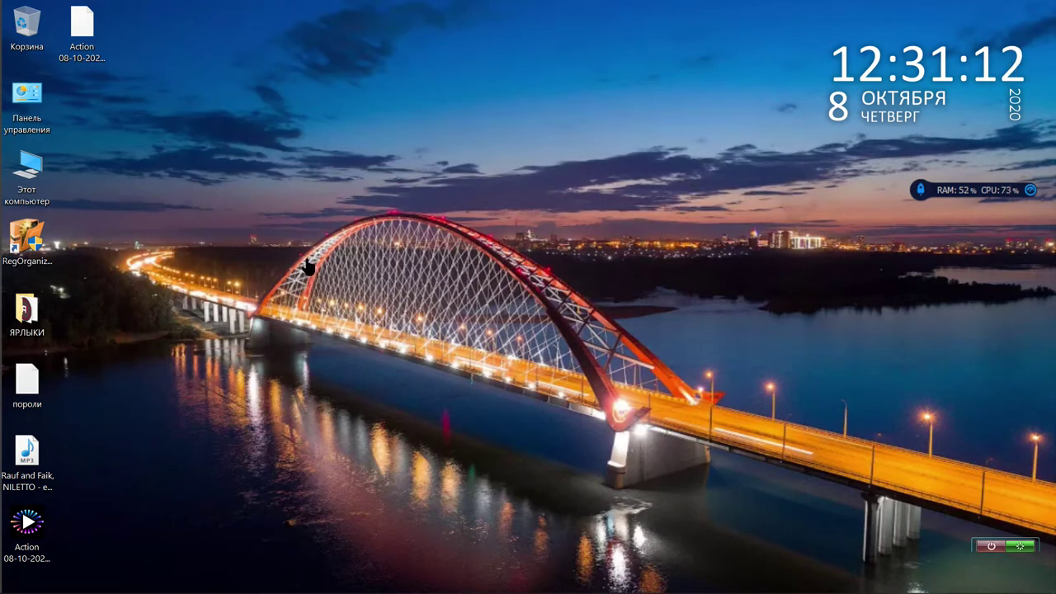
Launch RegOrganizer Portable from the desktop and allow it to make changes to the device.
click(30, 248)
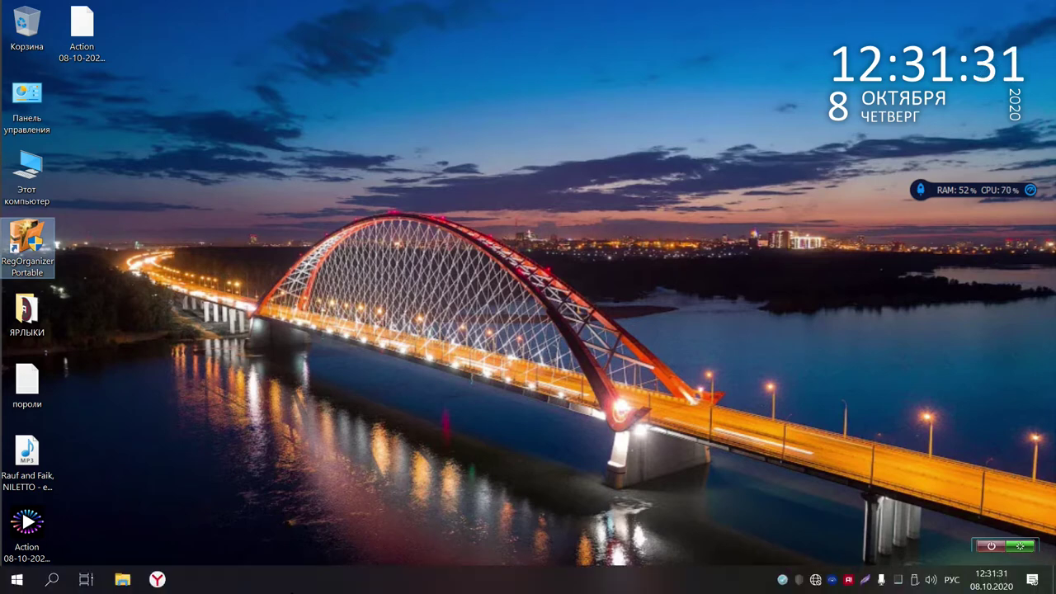
double_click(23, 238)
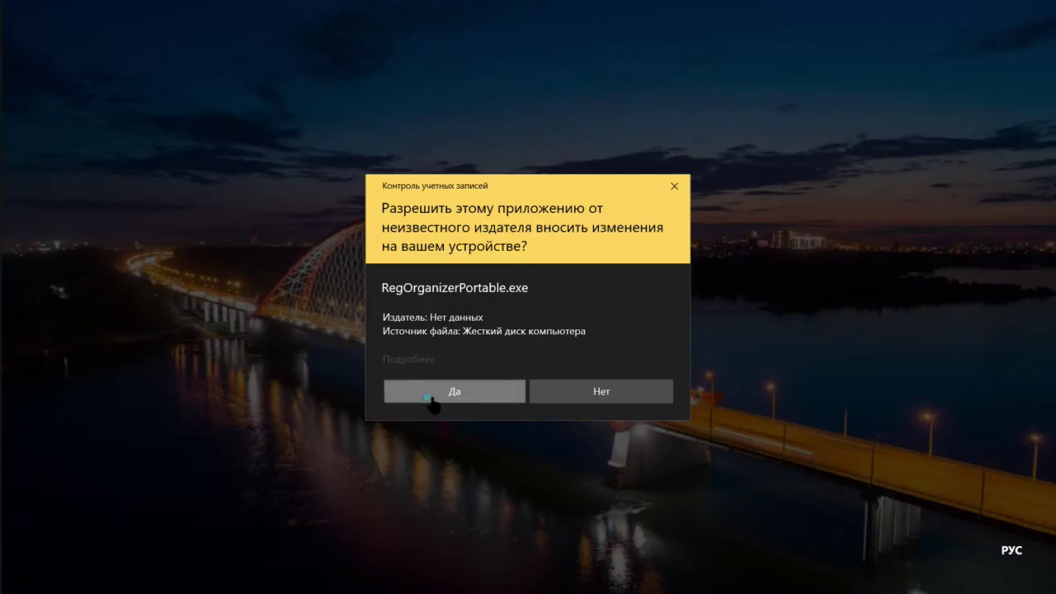
click(429, 396)
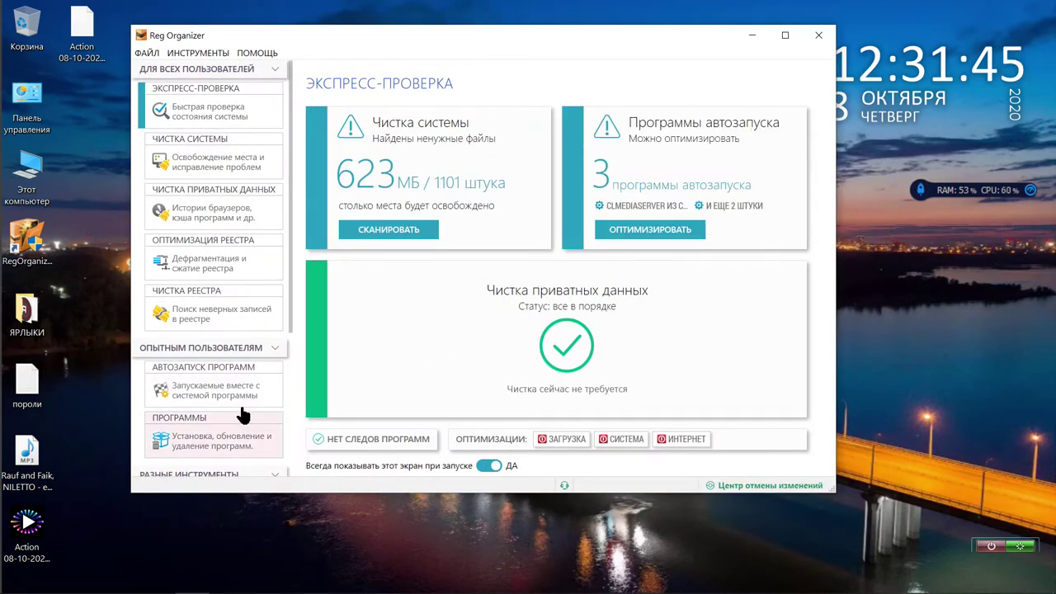
Delete the erroneous program entries (Записи программ) within Reg Organizer's important registry sections.
scroll(280, 328, down, 5)
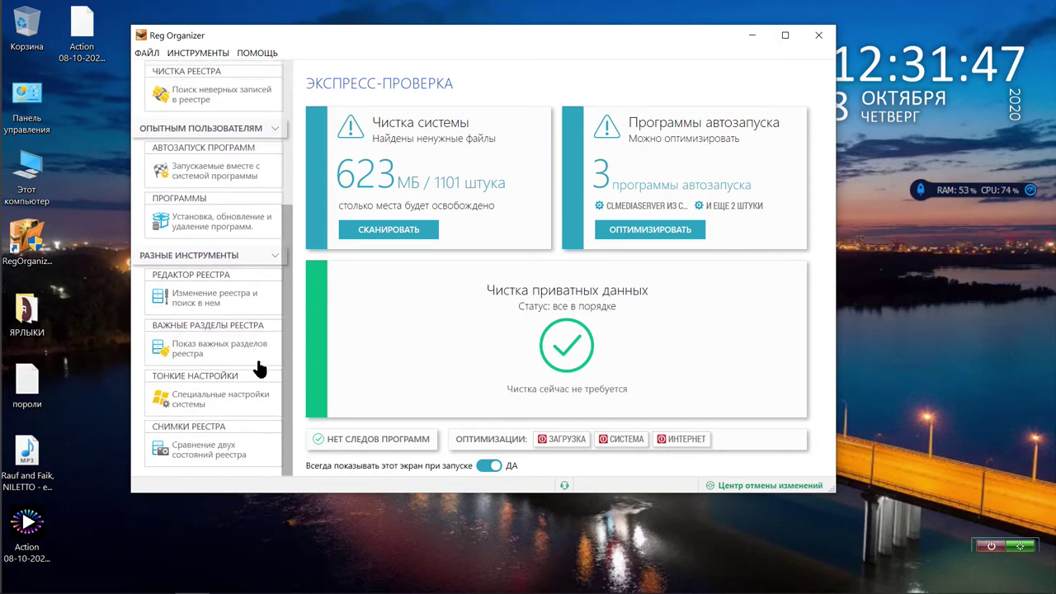
click(244, 305)
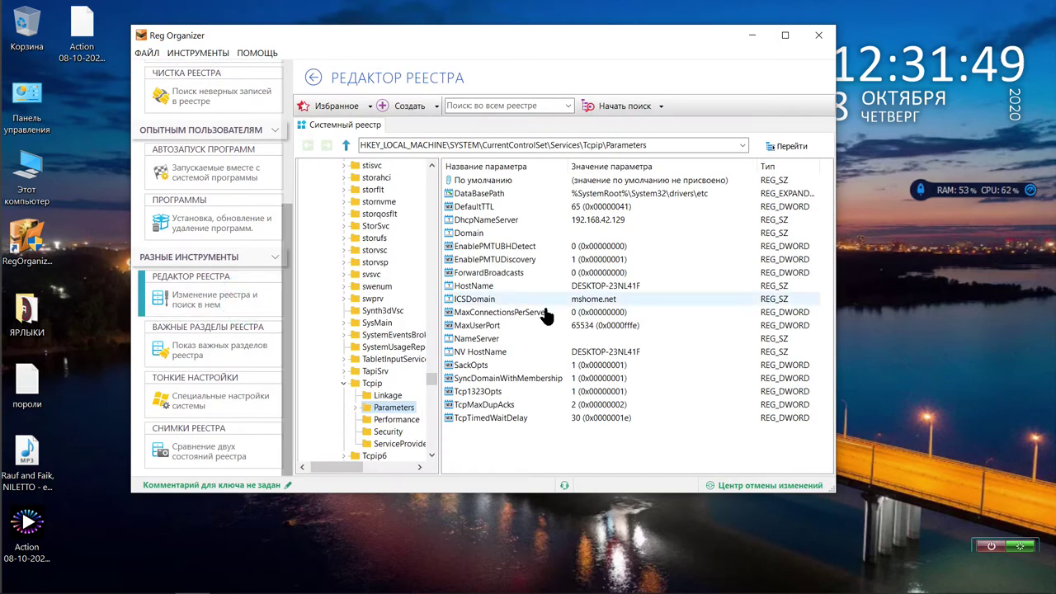
click(202, 359)
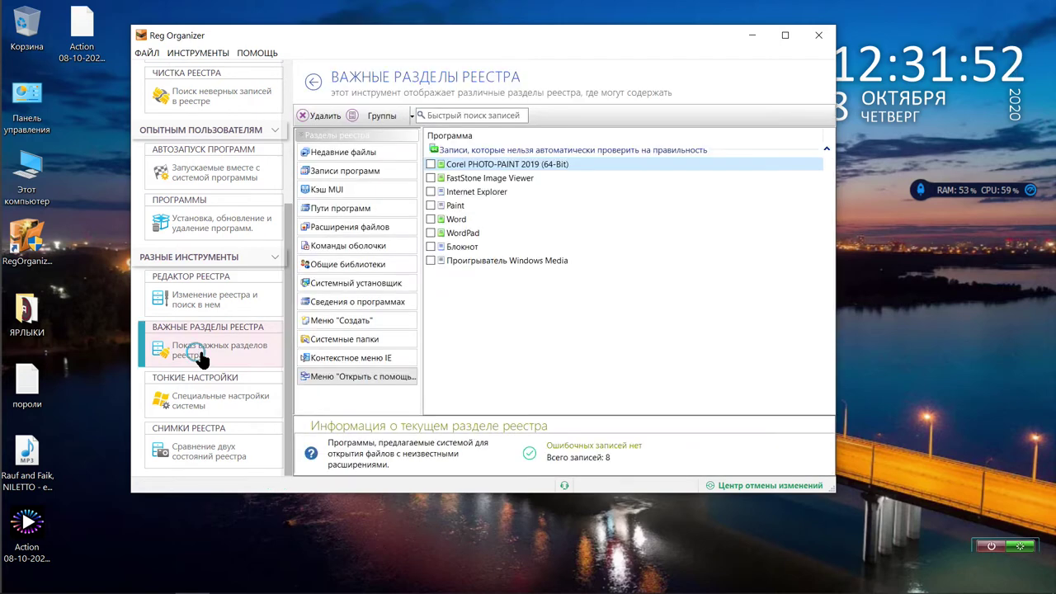
click(367, 157)
click(368, 173)
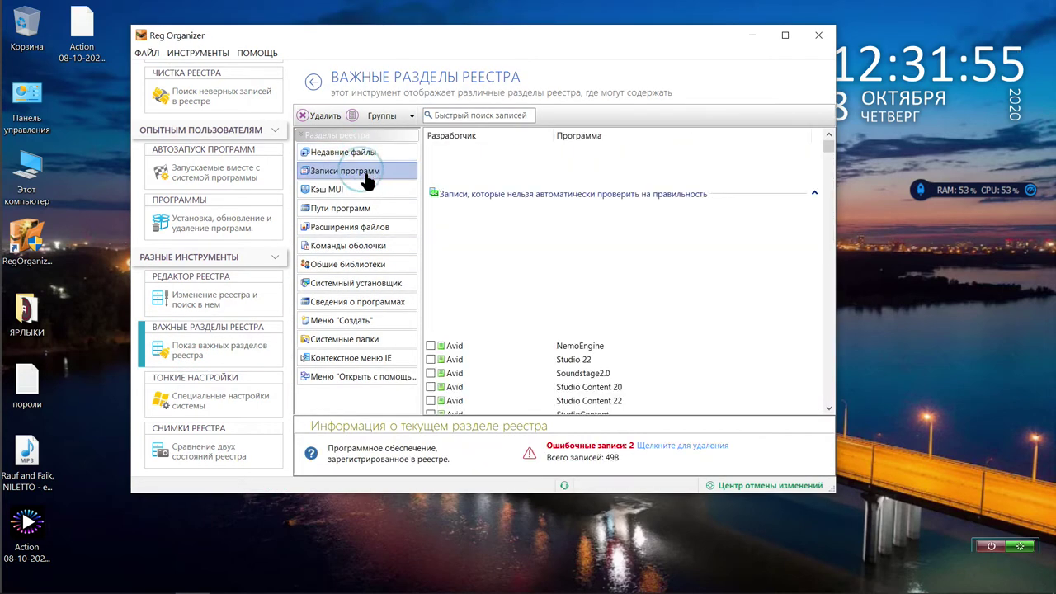
click(684, 446)
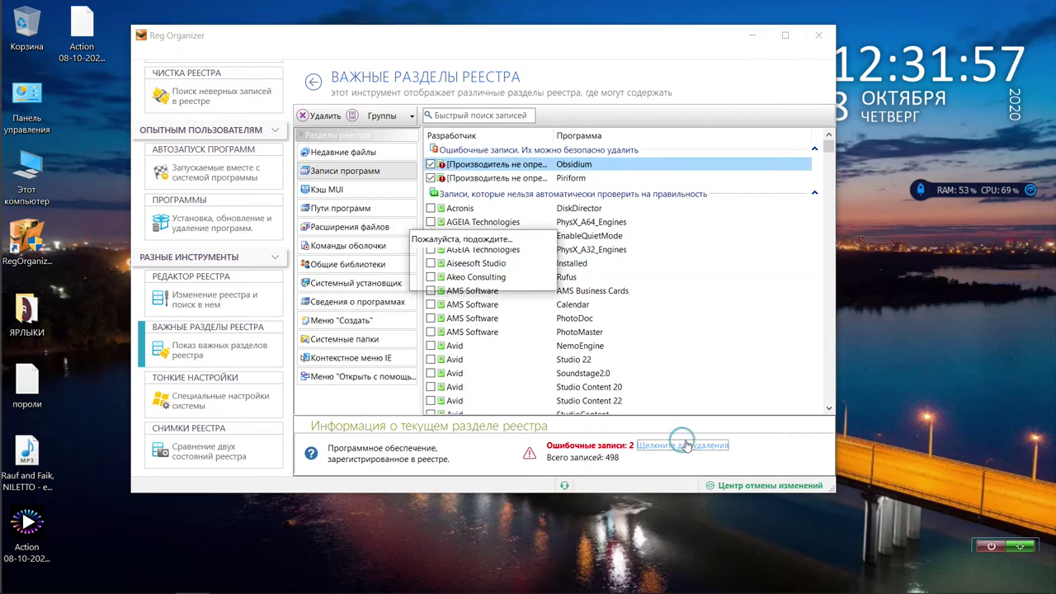
Delete the erroneous entries from the MUI cache and program paths registry sections.
click(367, 193)
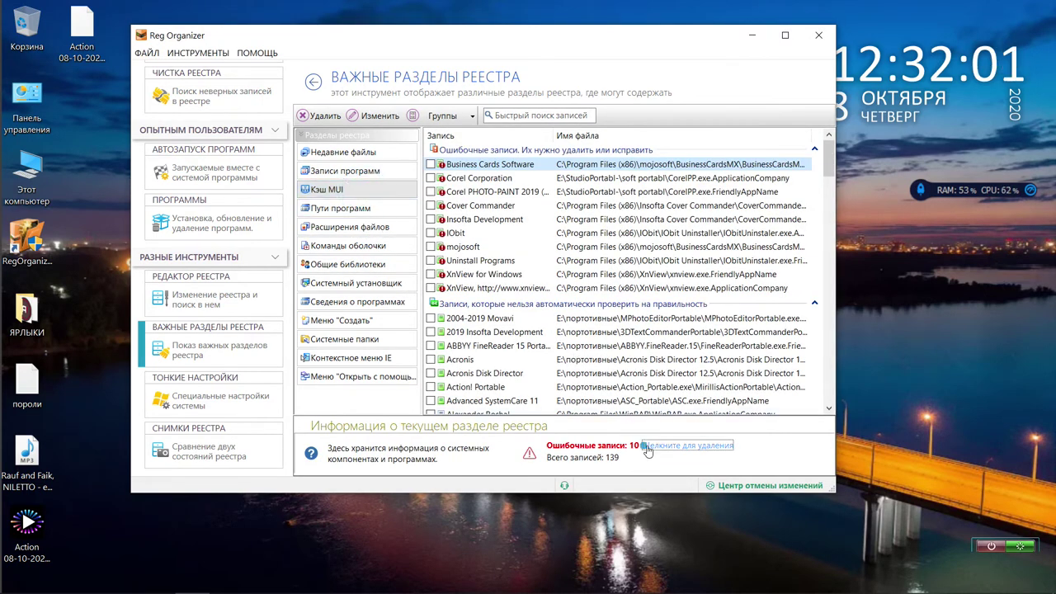
click(648, 445)
click(368, 209)
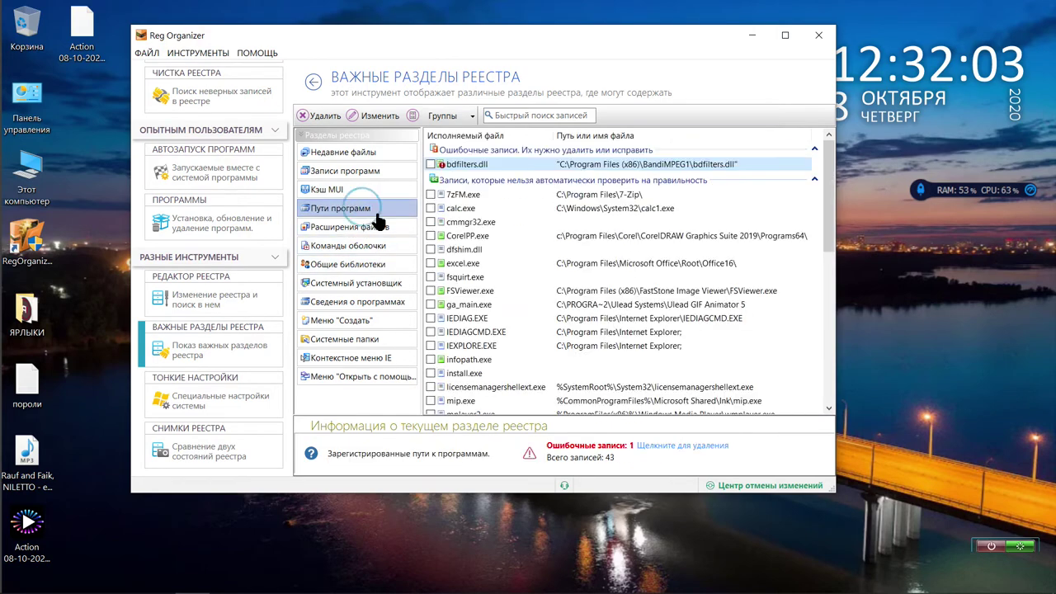
click(682, 445)
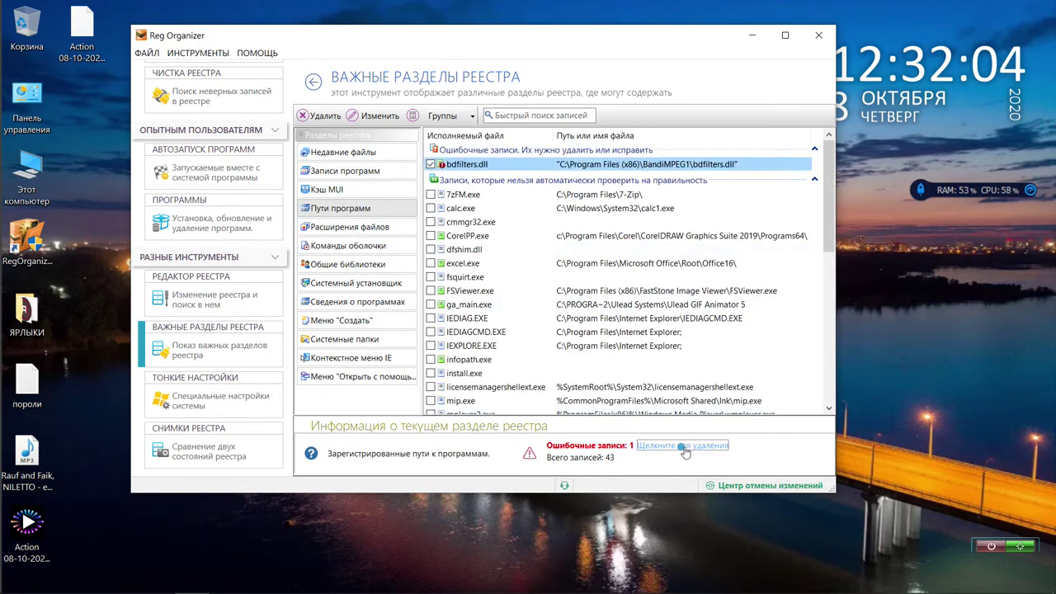
Check the file extensions section (Расширения файлов) and delete the erroneous entries from the shell commands section (Команды оболочки).
click(379, 235)
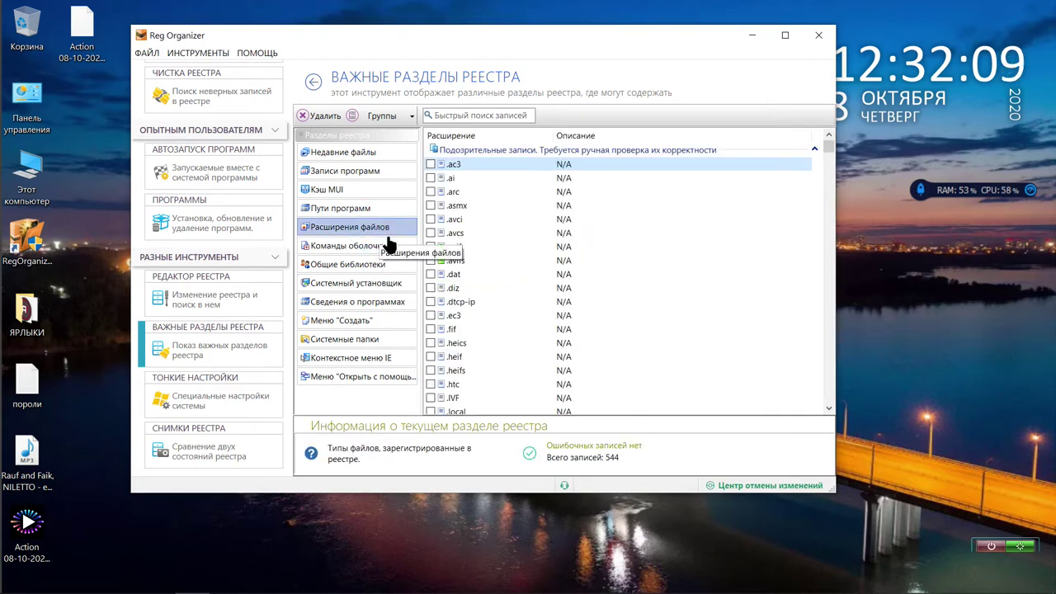
click(392, 249)
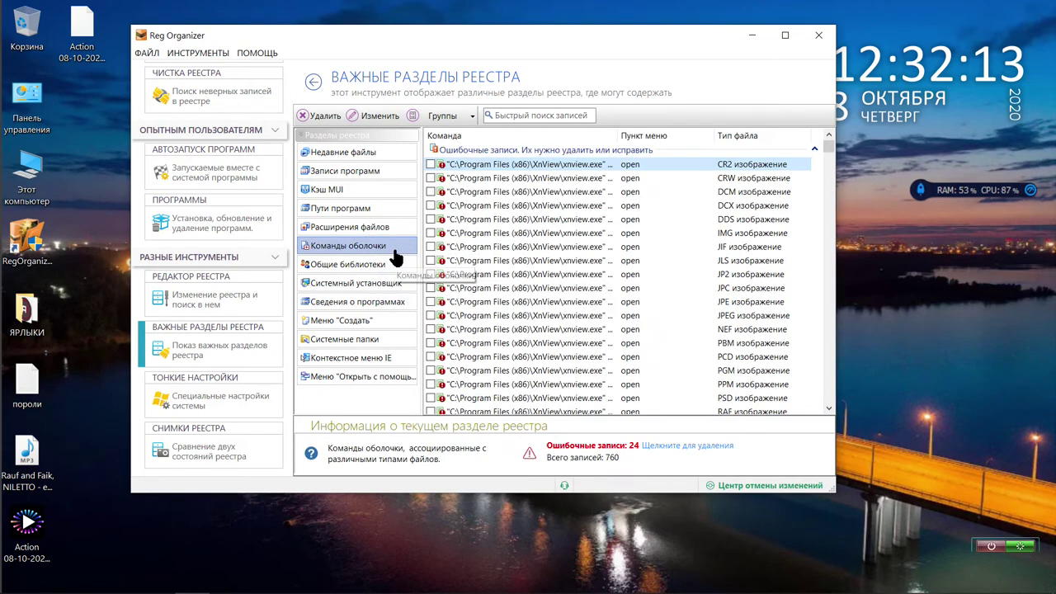
click(684, 446)
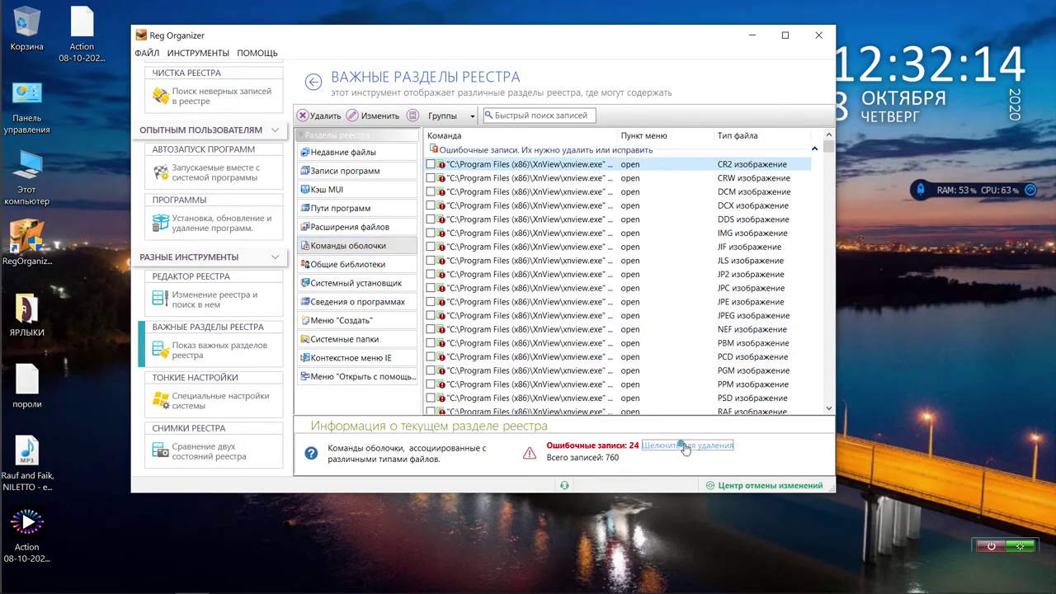
Delete the erroneous entries from the shared libraries registry section (Общие библиотеки).
click(352, 269)
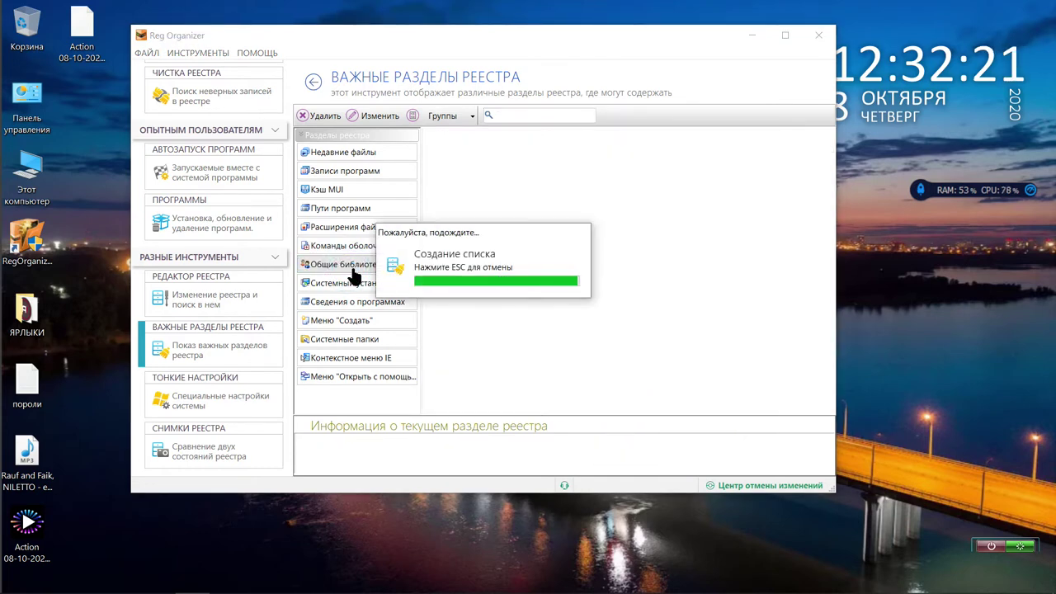
click(353, 276)
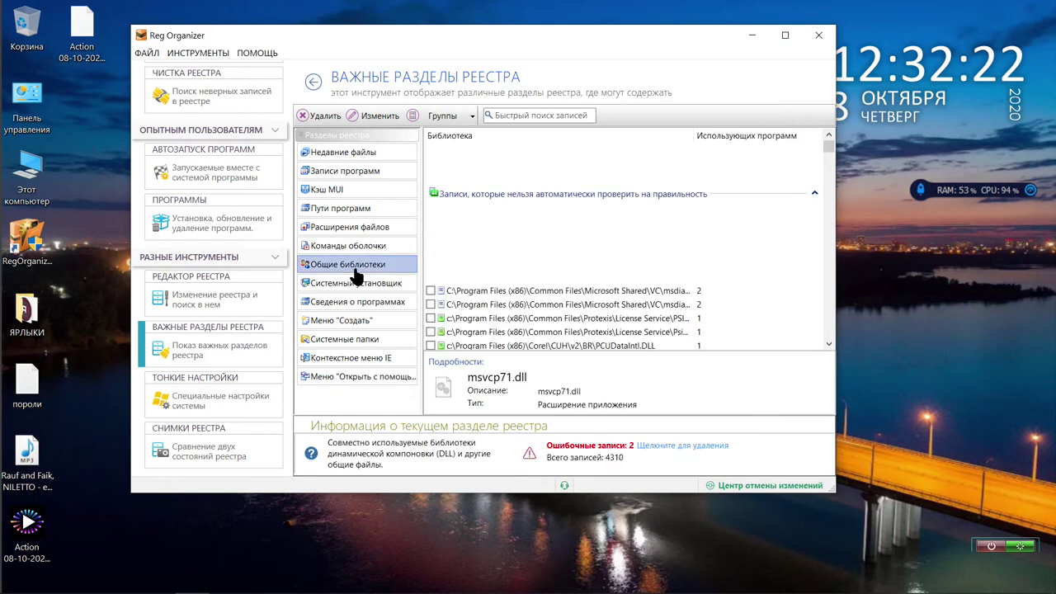
click(649, 447)
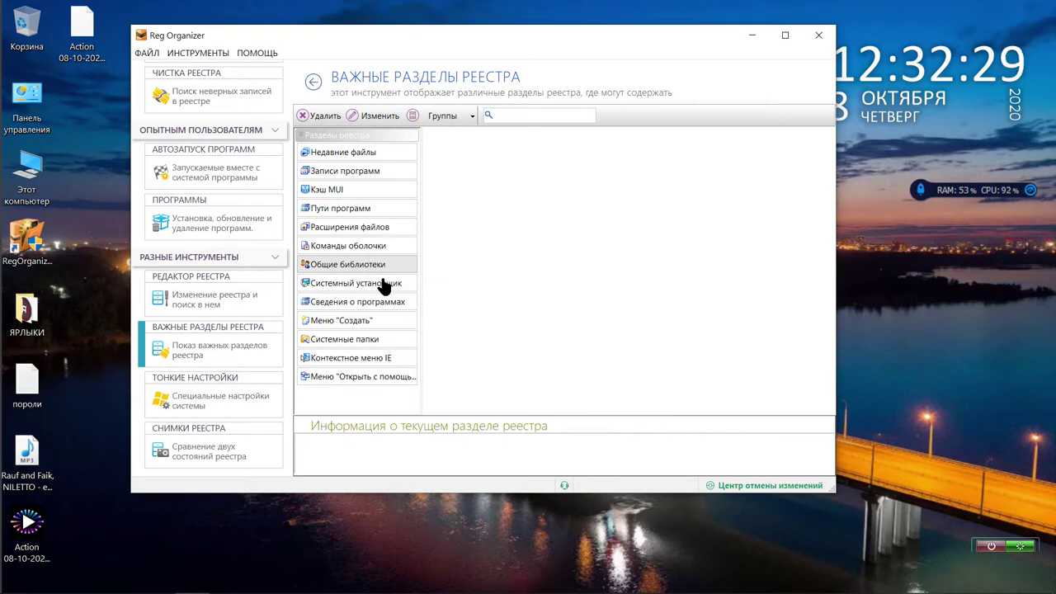
Check the remaining registry sections for erroneous entries, from the system installer (Системный установщик) through the "Открыть с помощью" menu.
click(384, 283)
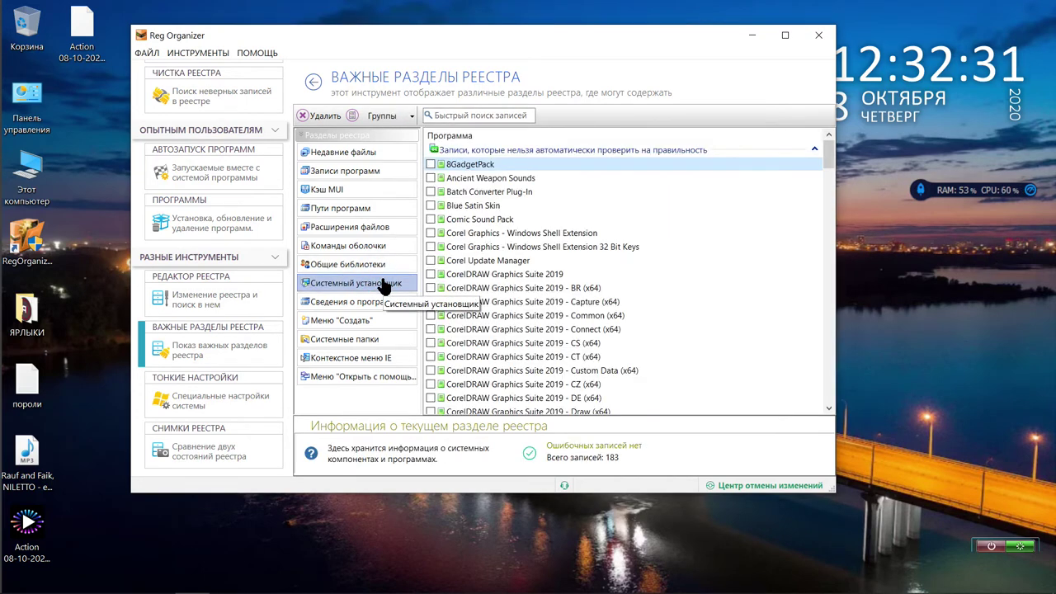
click(381, 302)
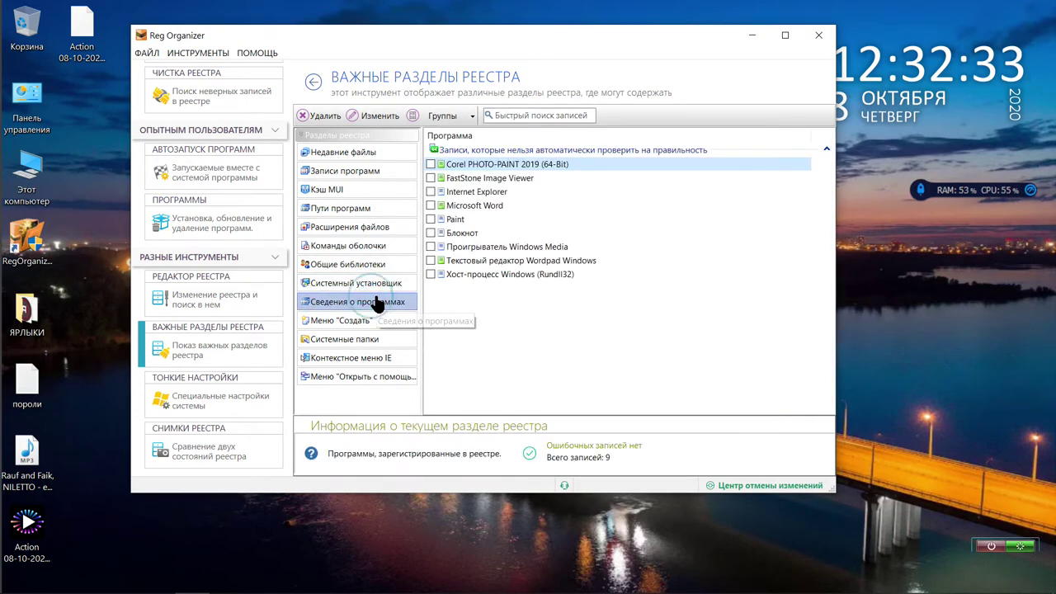
click(377, 328)
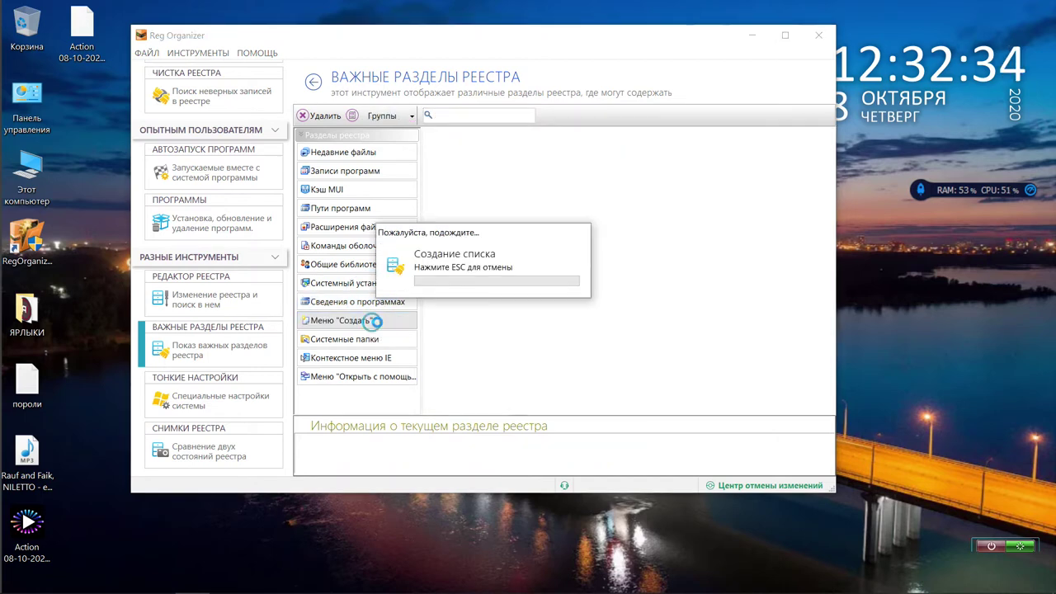
click(381, 345)
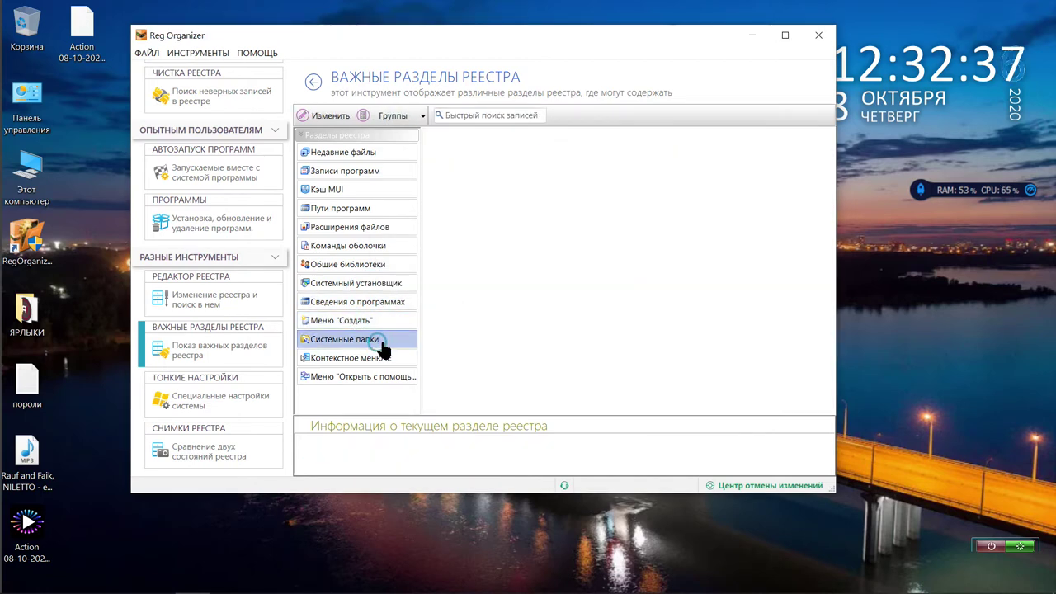
click(381, 358)
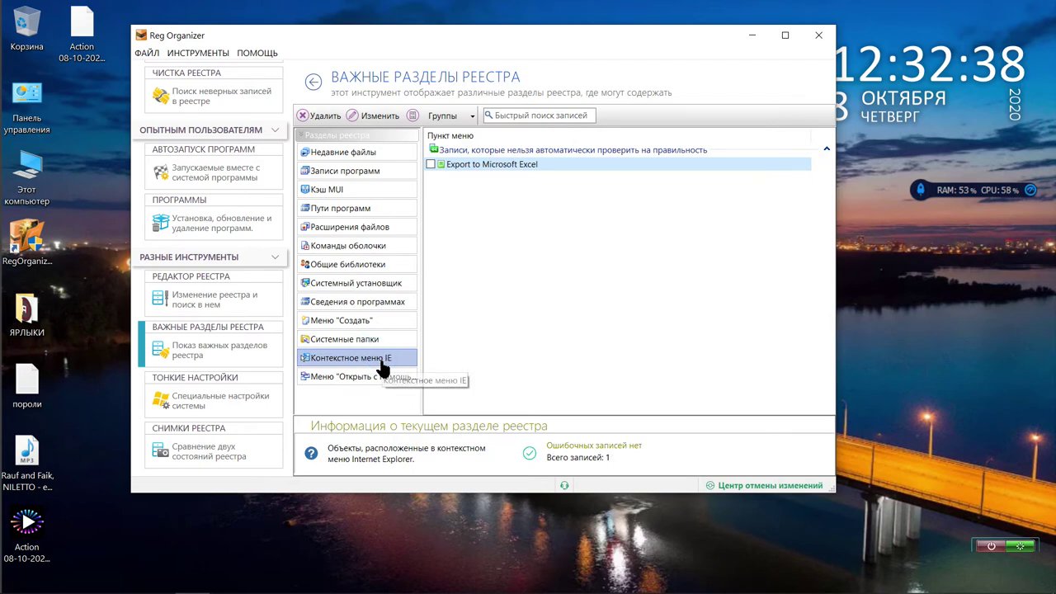
click(382, 377)
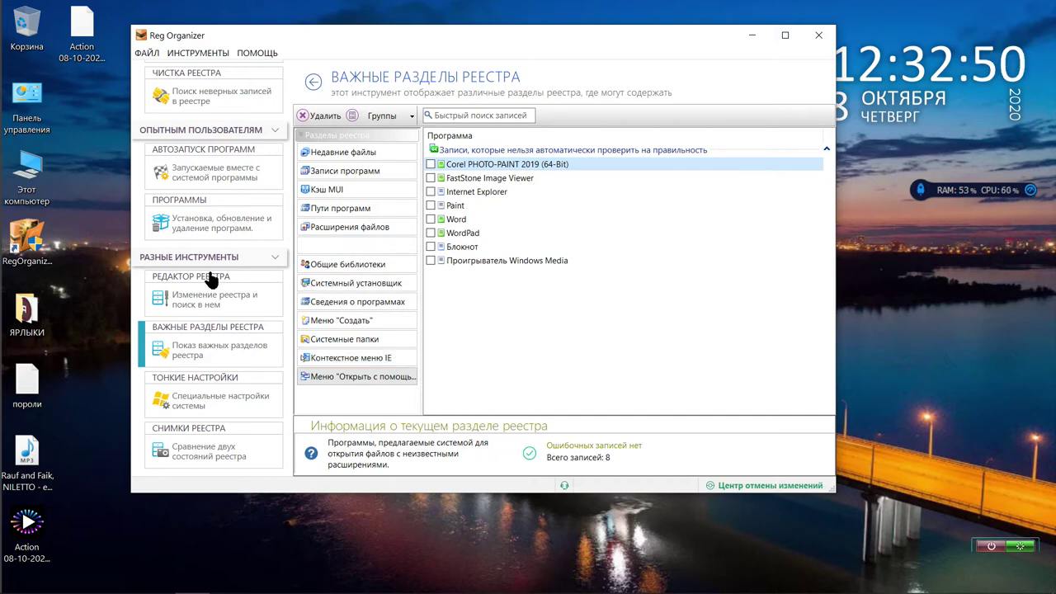
Switch to system cleanup (Чистка системы) and open the program settings.
scroll(211, 276, up, 5)
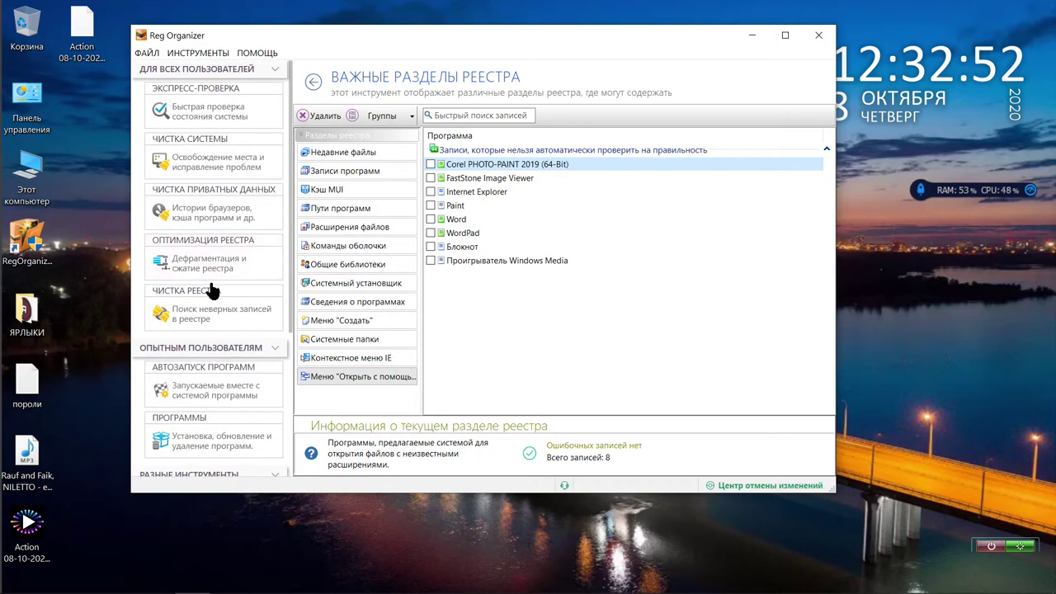
click(219, 171)
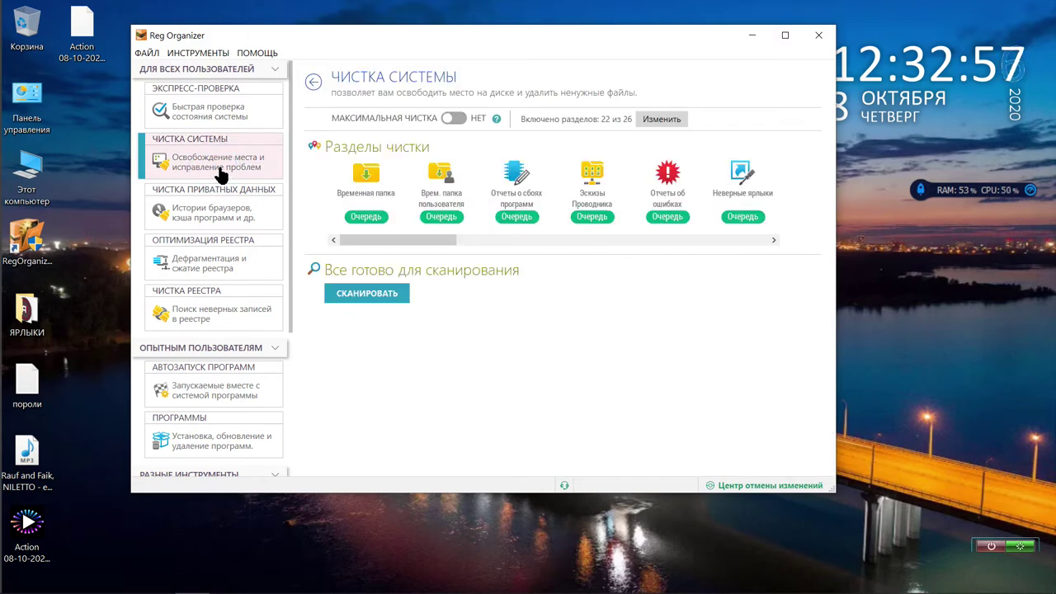
click(147, 53)
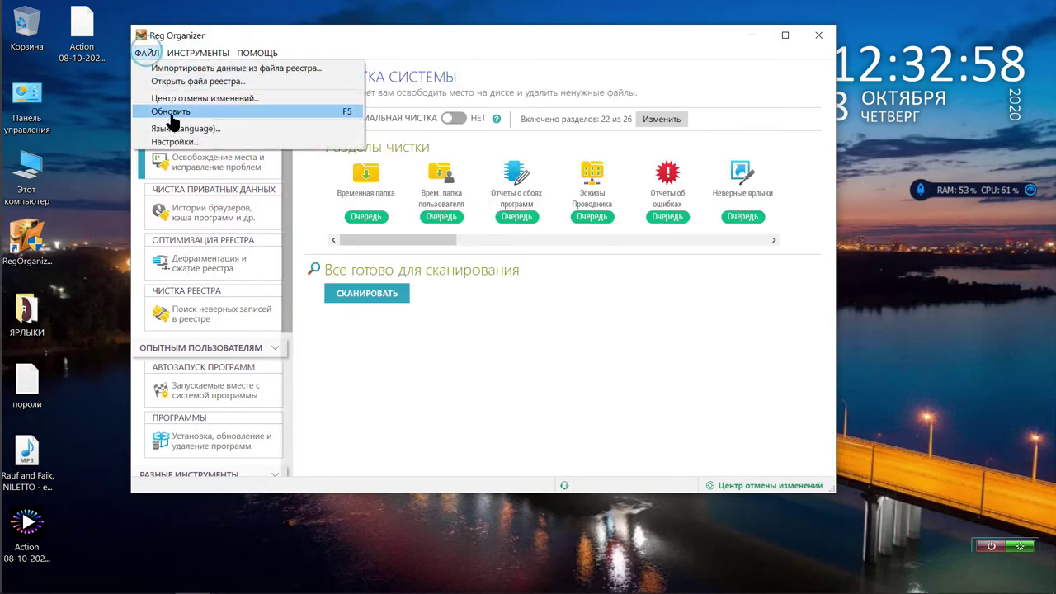
click(170, 139)
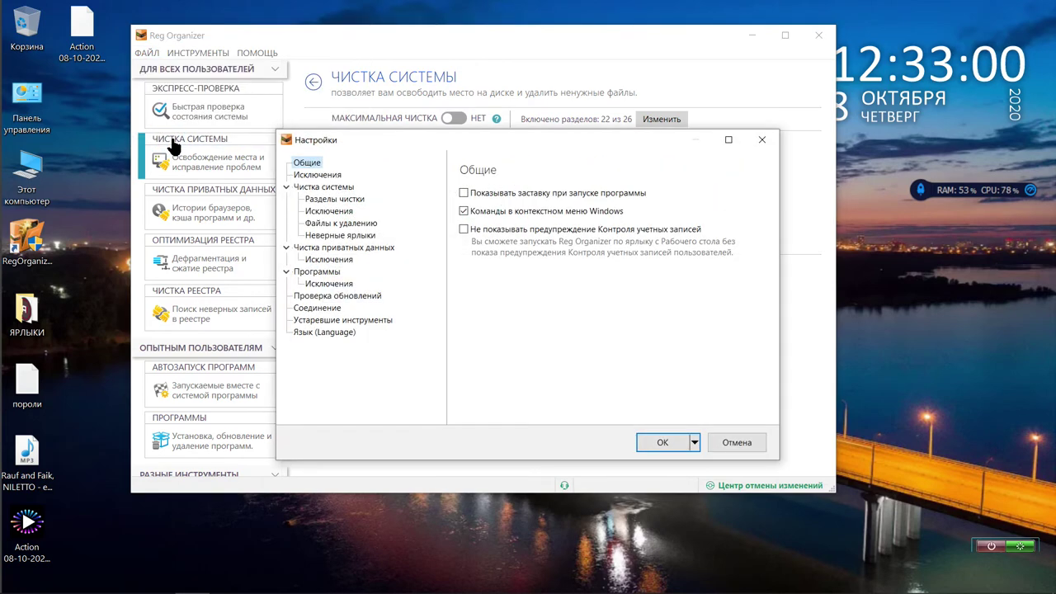
Examine the general exclusions and the list of cleaning sections (Разделы чистки) that system cleanup scans.
click(297, 176)
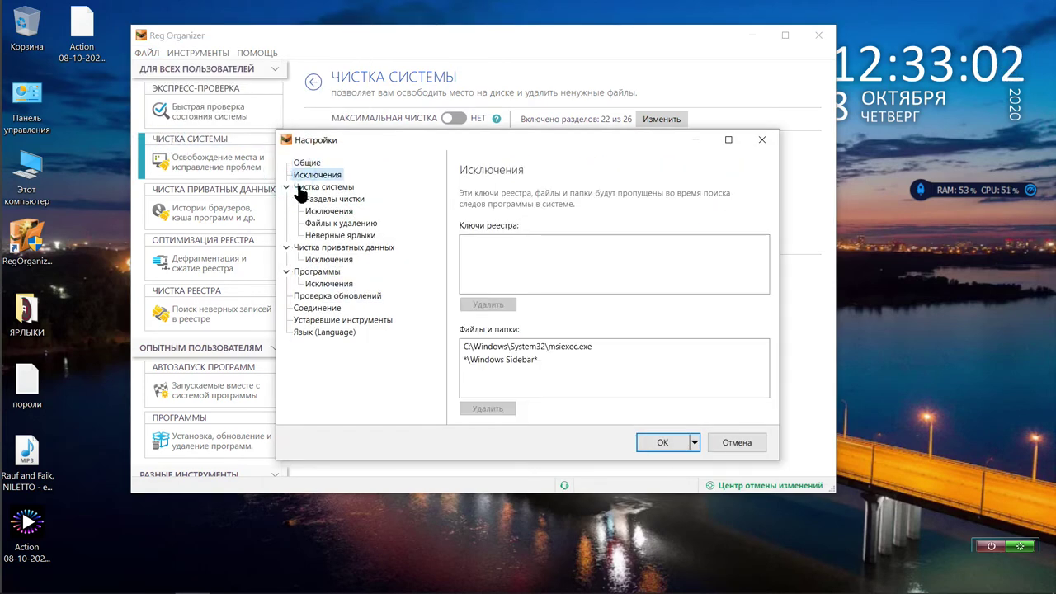
click(299, 188)
click(311, 203)
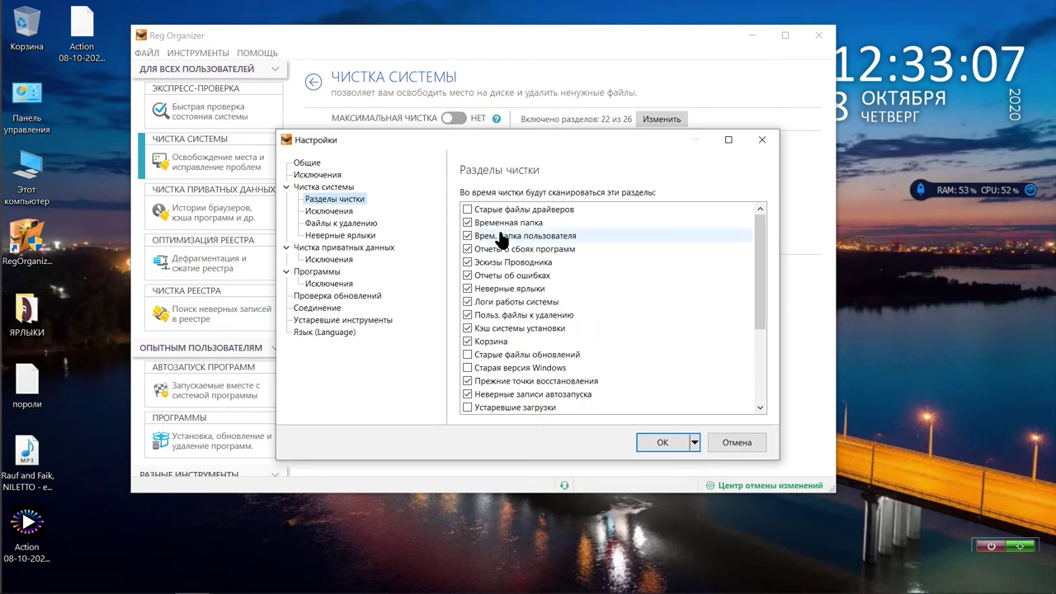
scroll(523, 223, down, 3)
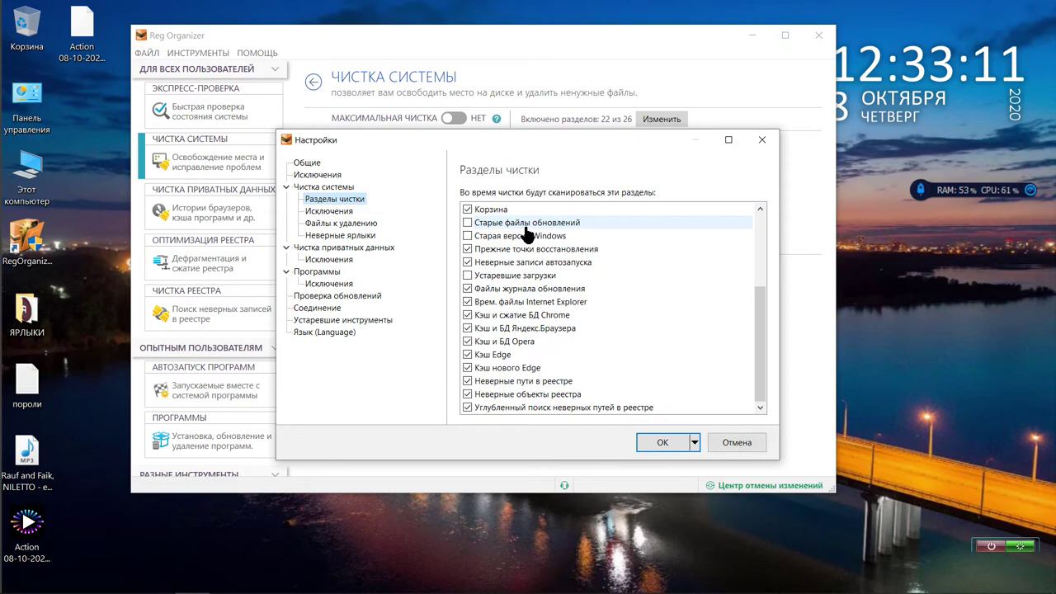
scroll(510, 278, up, 3)
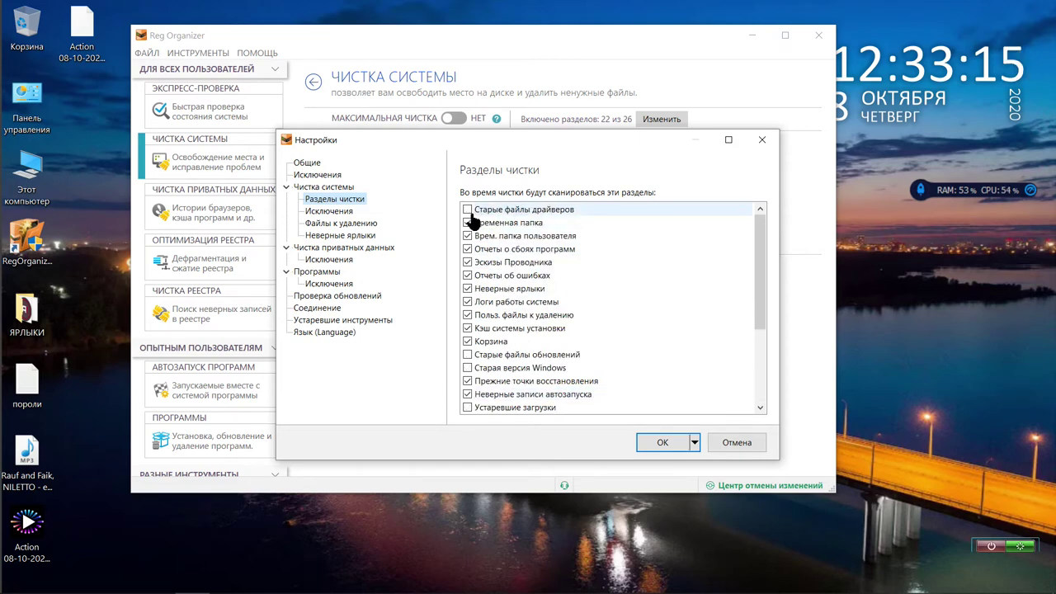
click(468, 212)
click(468, 213)
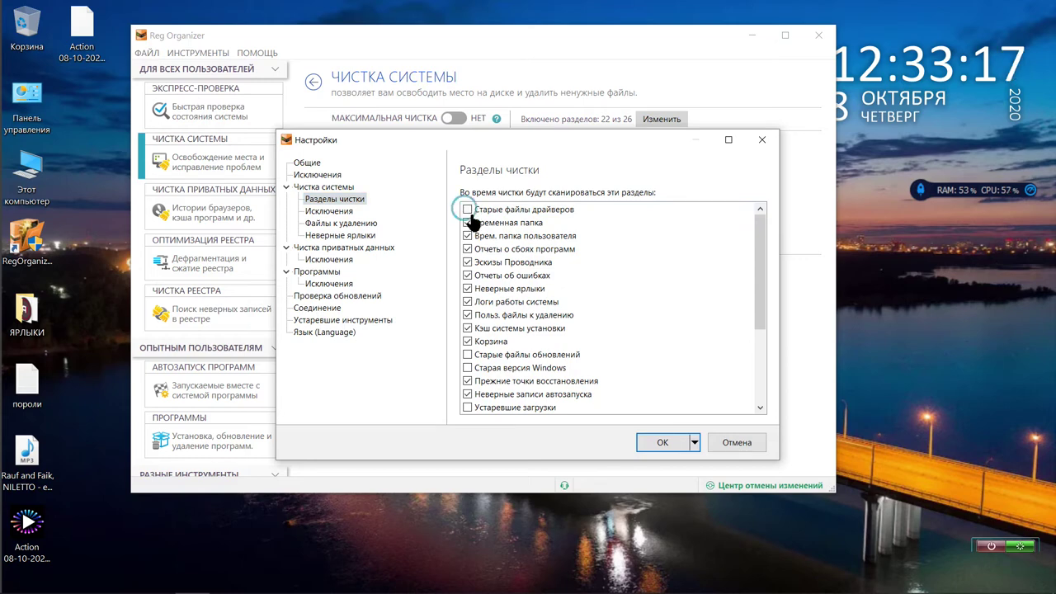
scroll(479, 240, down, 3)
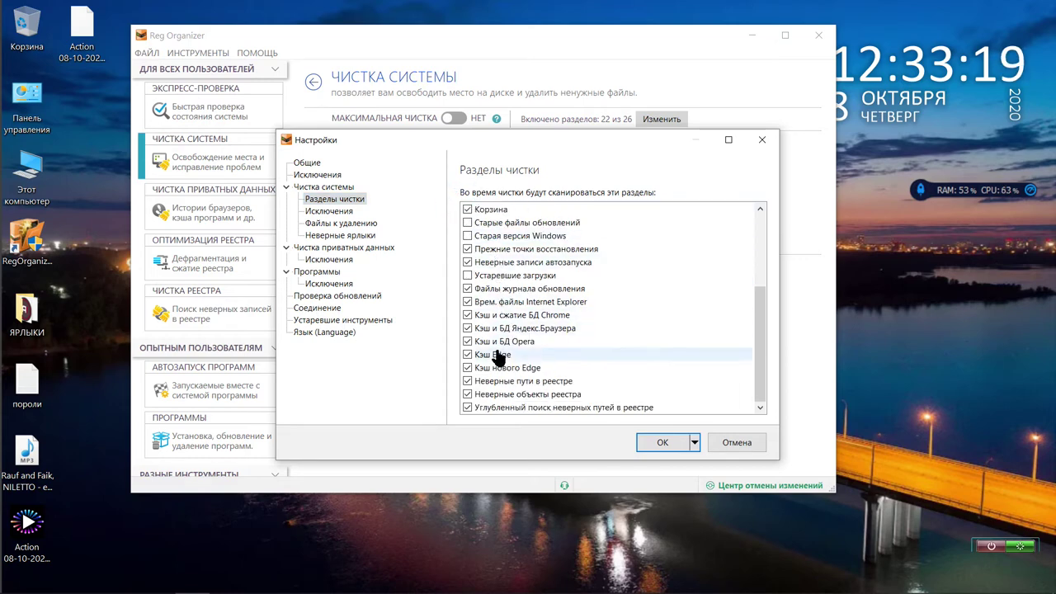
Review the remaining settings pages, from the system cleanup exclusions through Язык (Language), and close the settings.
click(342, 212)
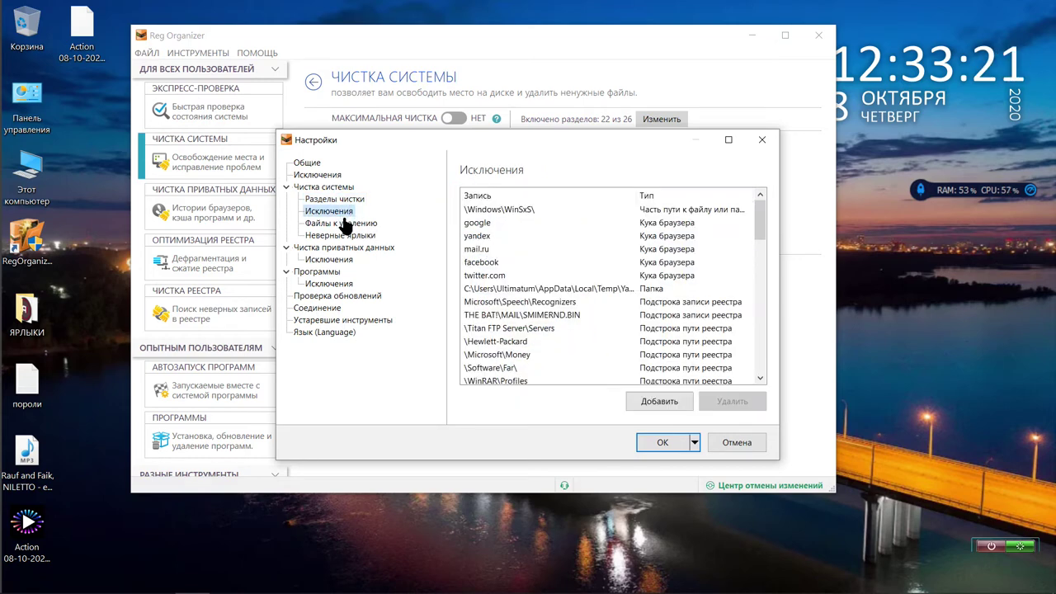
click(345, 224)
click(343, 238)
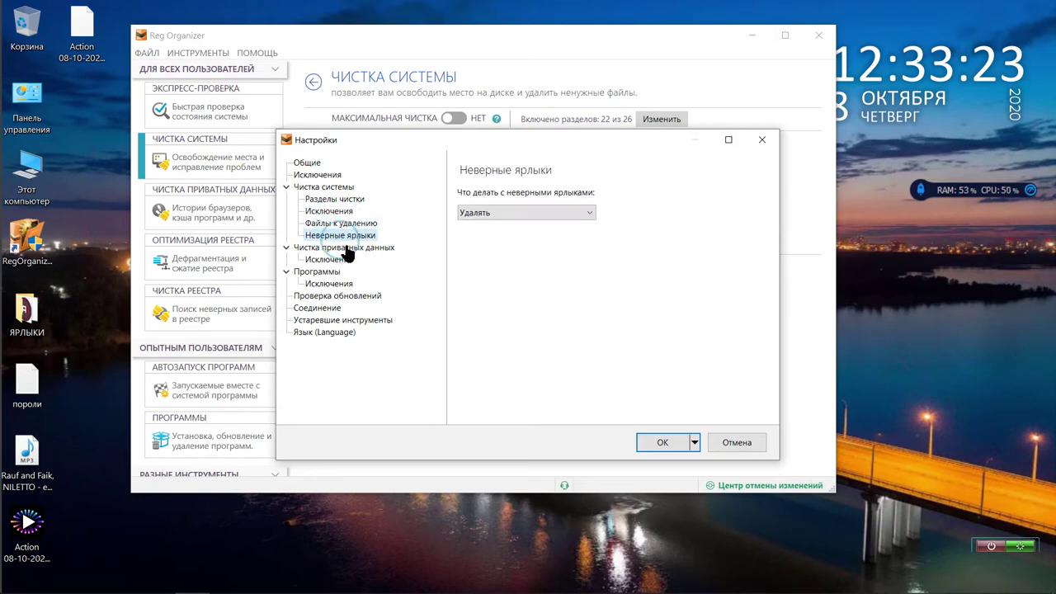
click(345, 247)
click(331, 259)
click(328, 272)
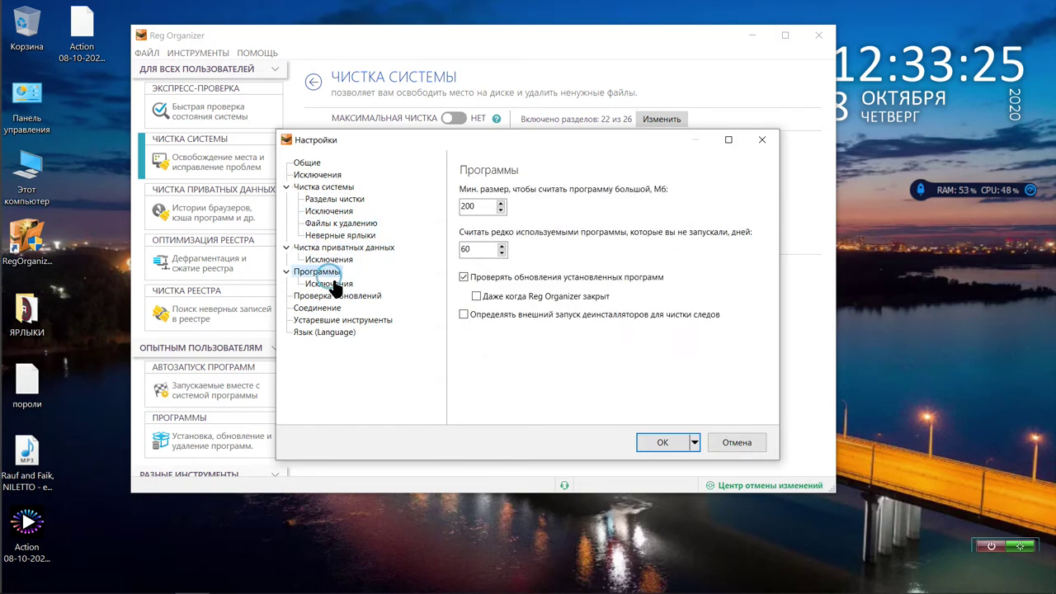
click(330, 285)
click(335, 296)
click(333, 307)
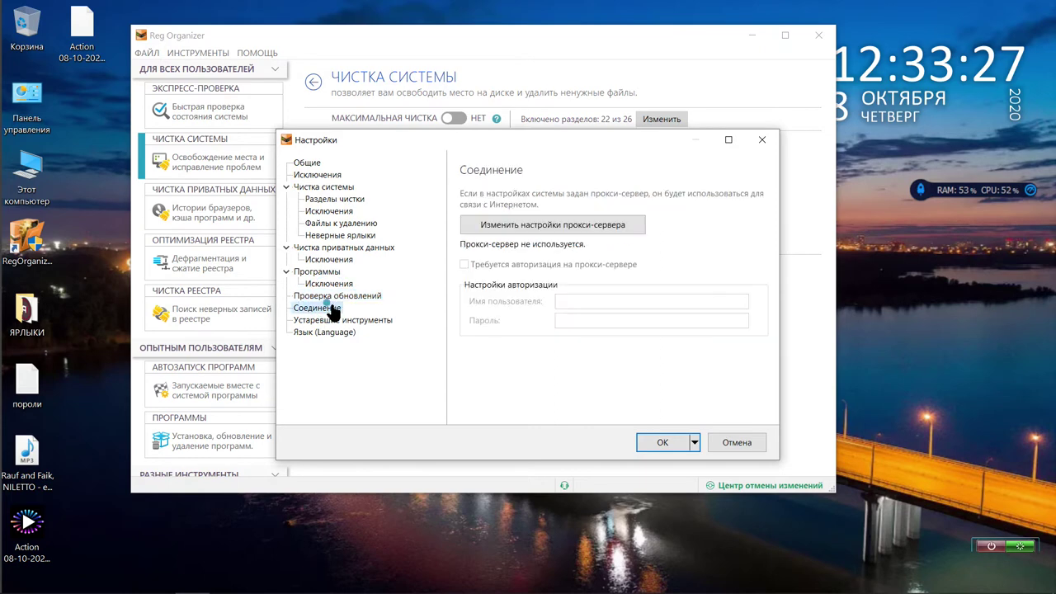
click(331, 320)
click(329, 332)
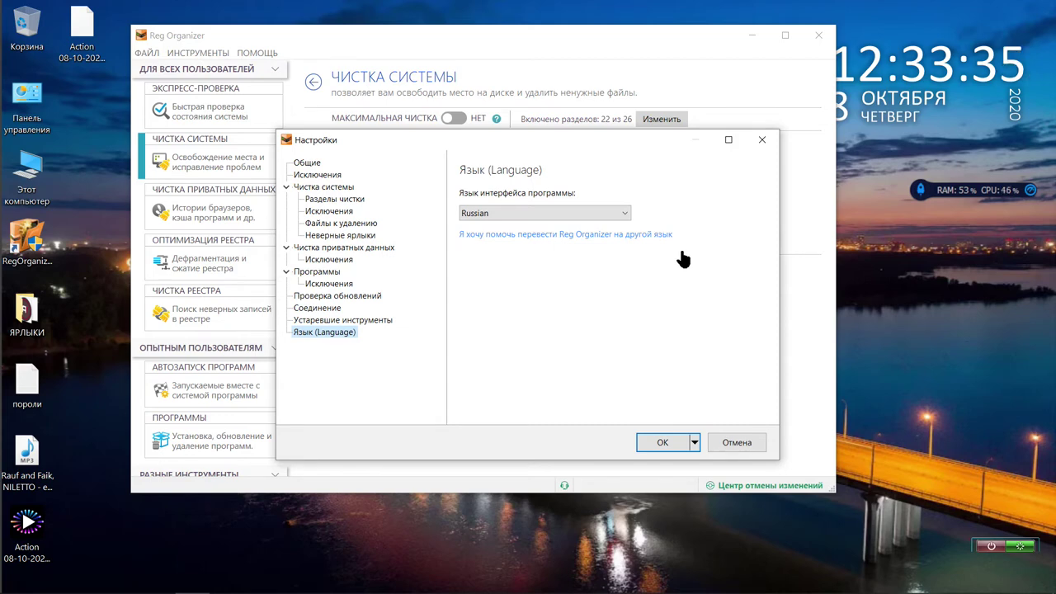
click(665, 444)
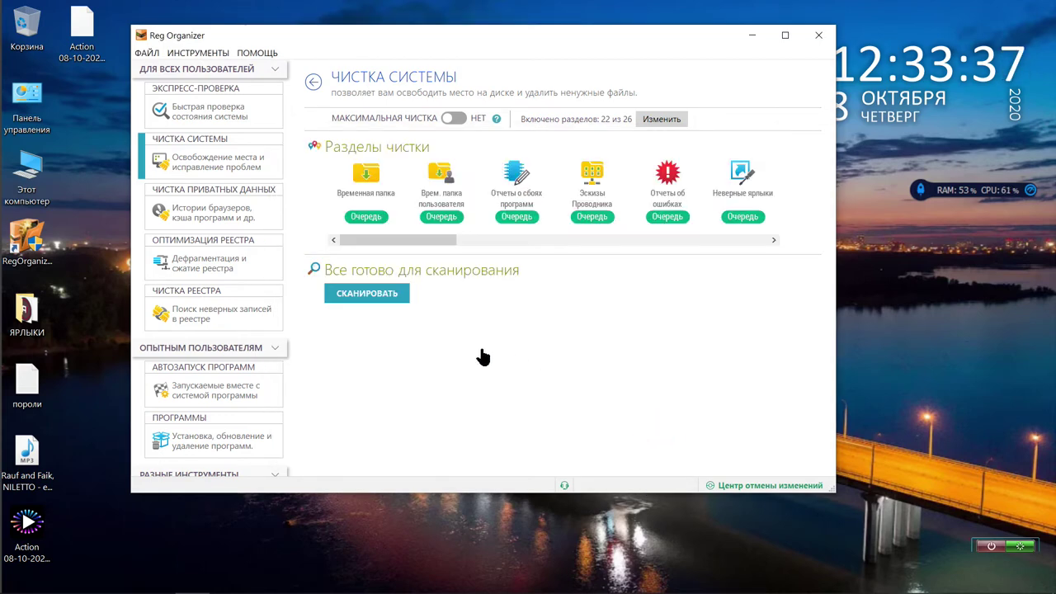
Scan the system with the enabled cleaning sections and clean out all the found items.
click(385, 298)
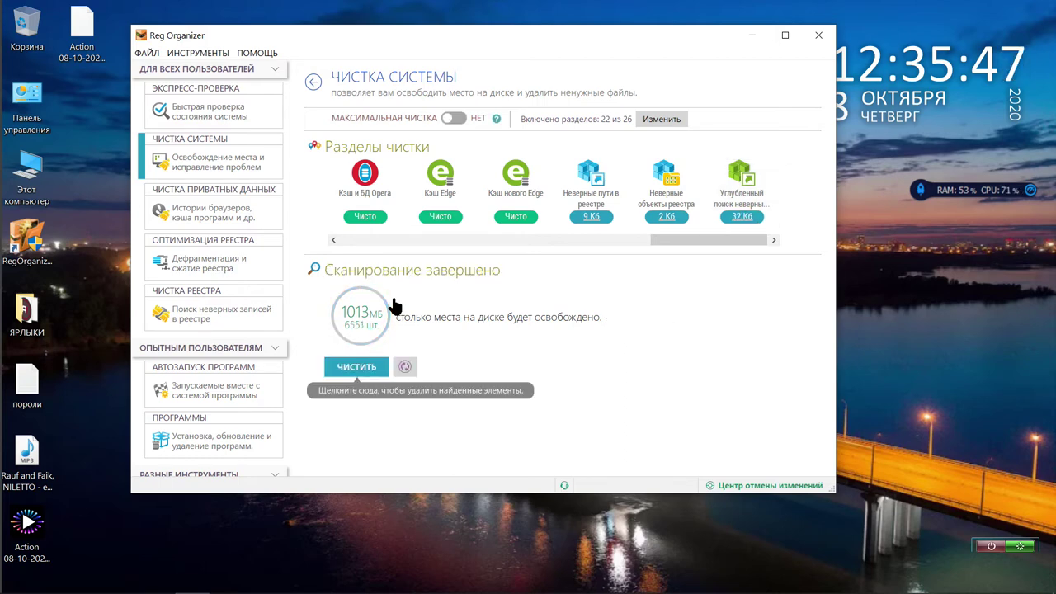
click(356, 367)
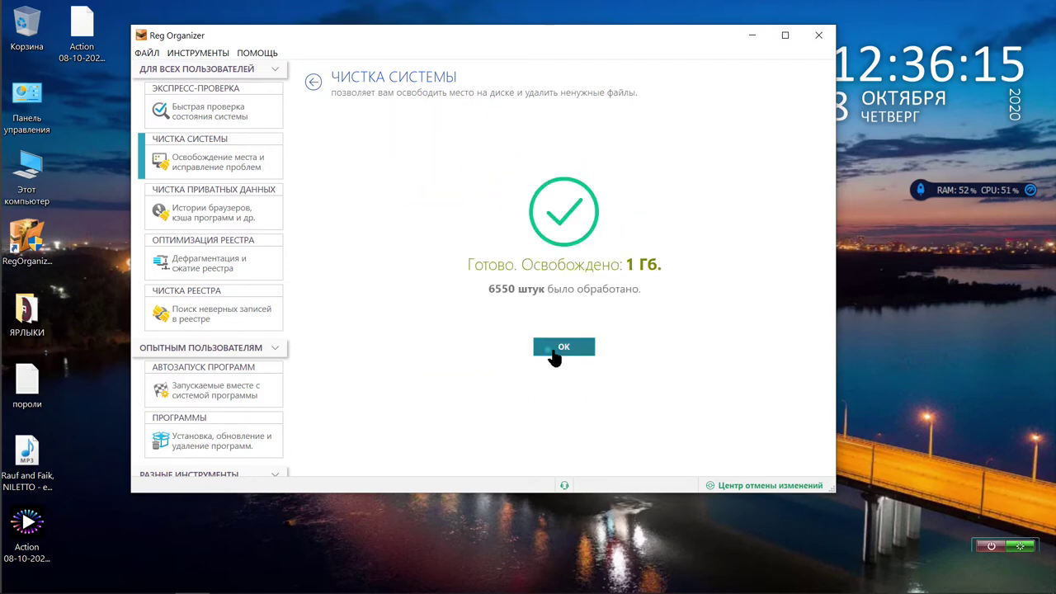
click(554, 354)
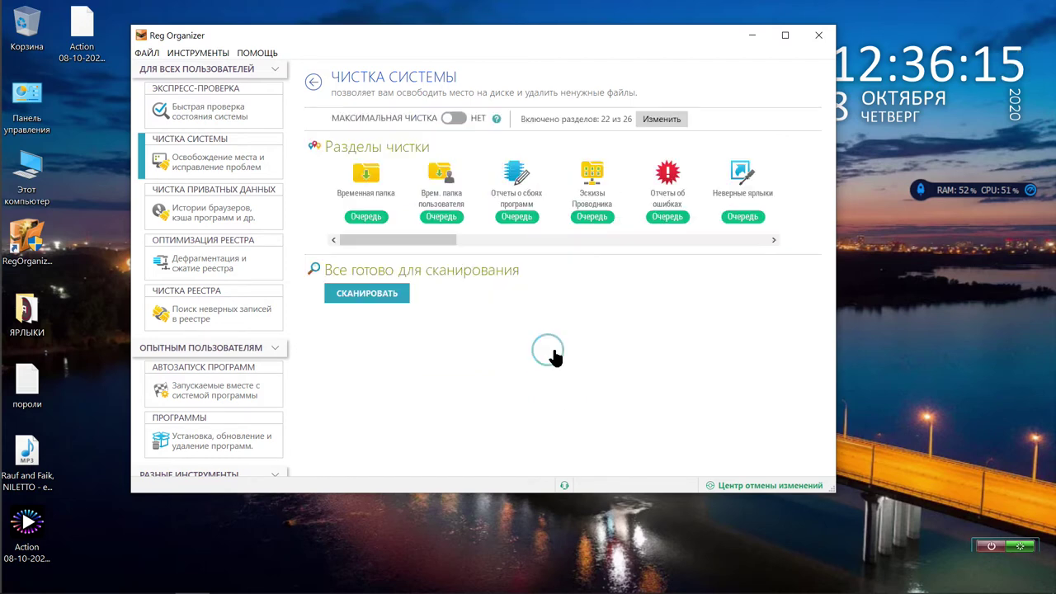
Close Reg Organizer and launch DLL Suite, allowing it to make changes to the device.
click(817, 37)
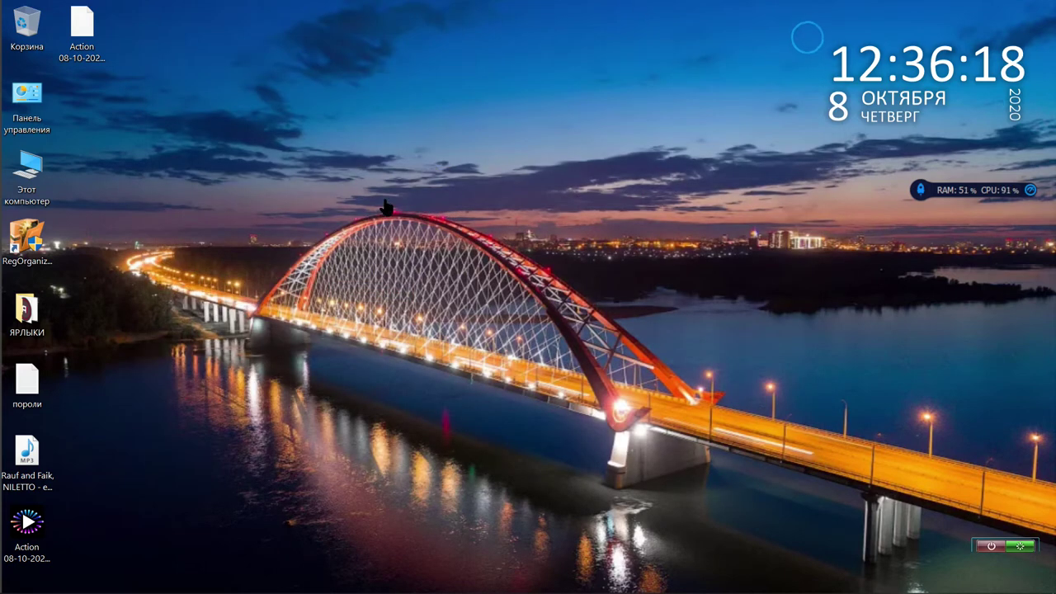
mouse_move(385, 4)
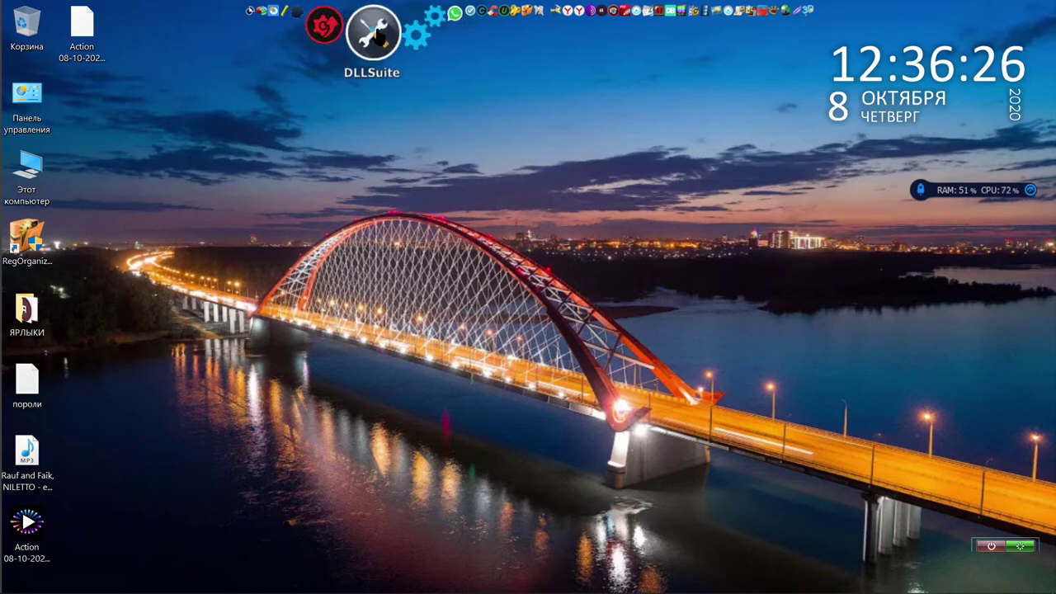
click(377, 35)
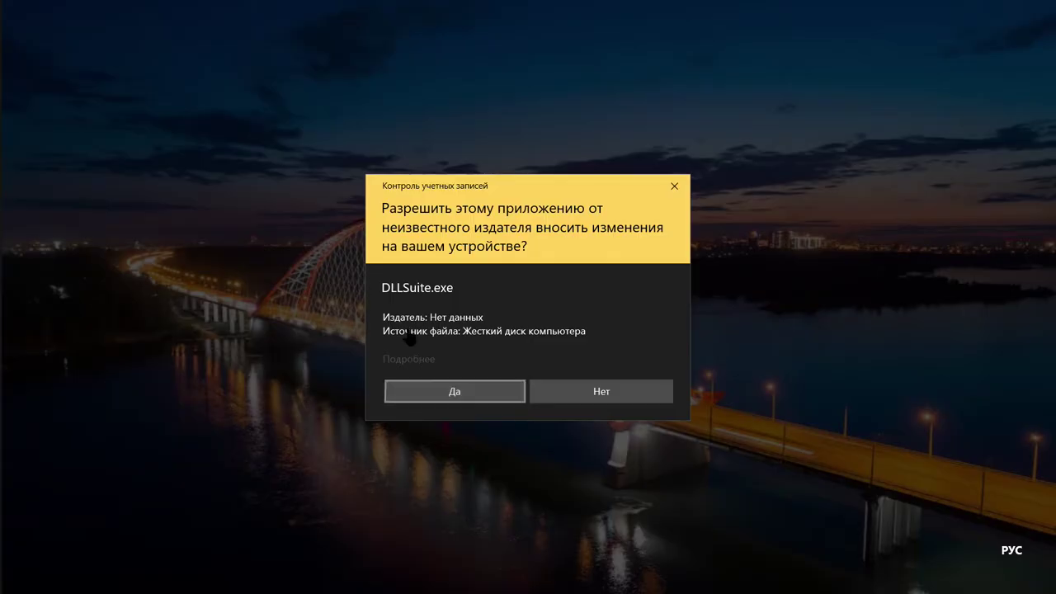
key(Return)
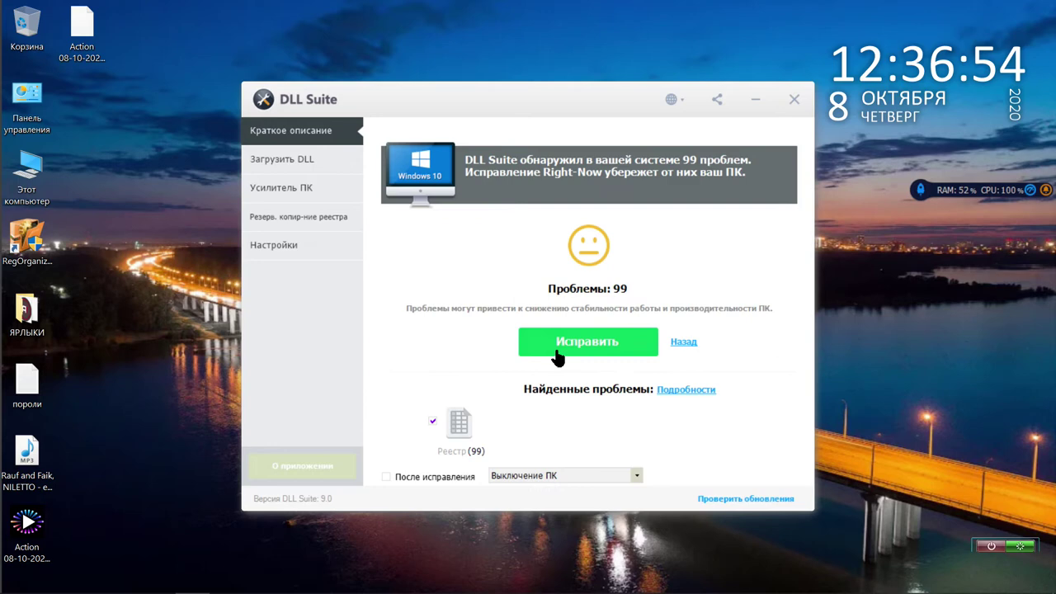
Fix all the registry problems found by DLL Suite without making a registry backup, and close the program.
click(558, 349)
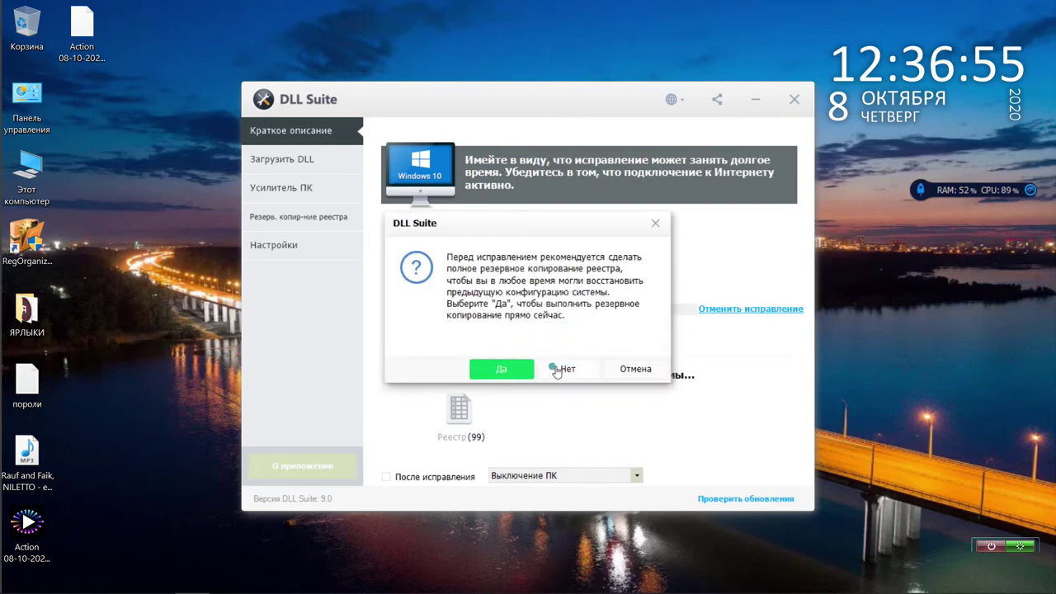
click(558, 372)
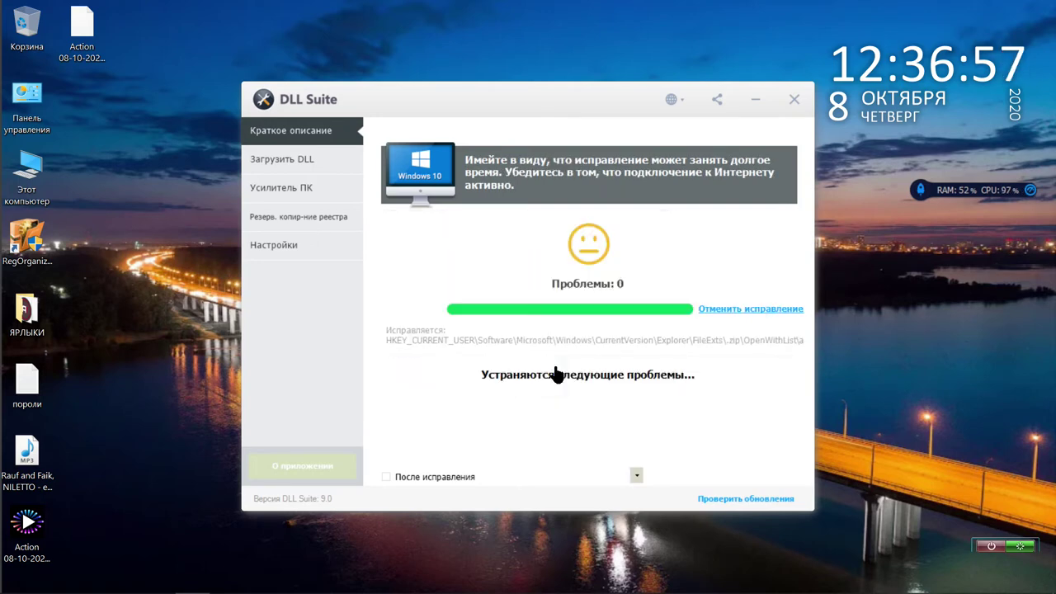
click(794, 98)
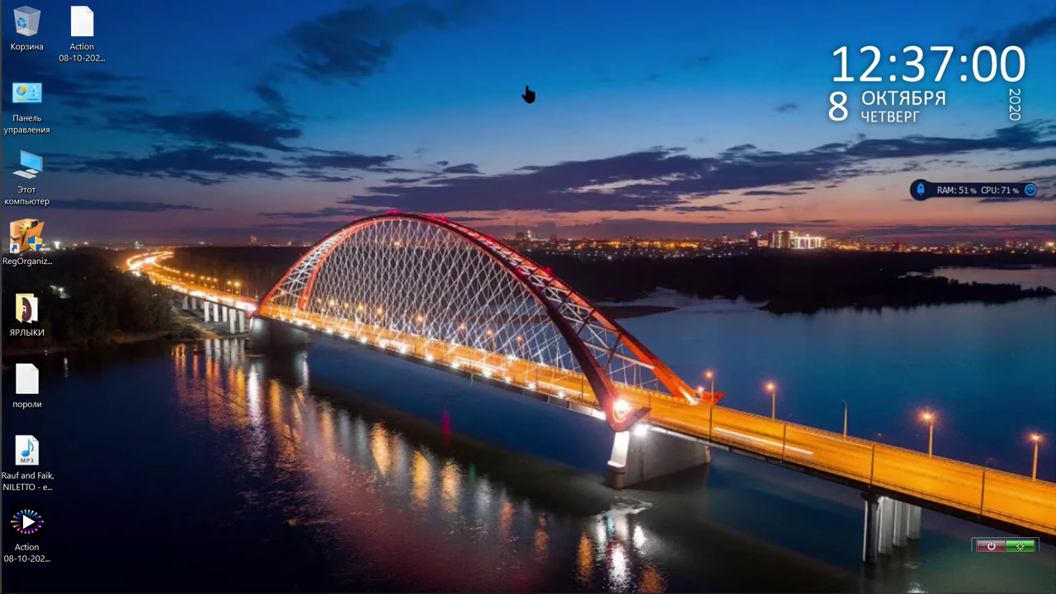
Launch CCleaner64 and allow it to run.
mouse_move(370, 7)
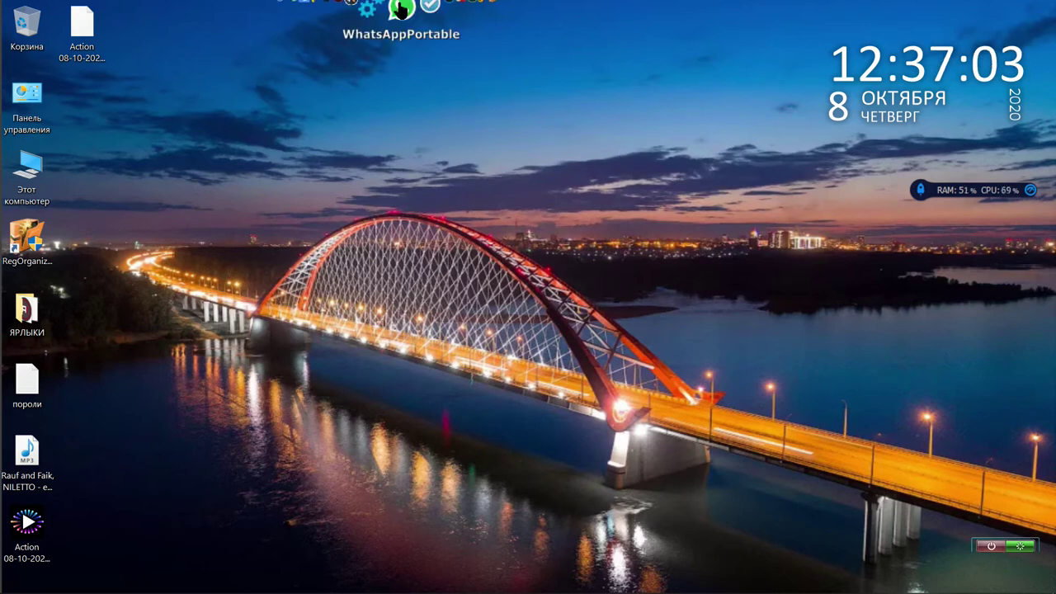
click(434, 31)
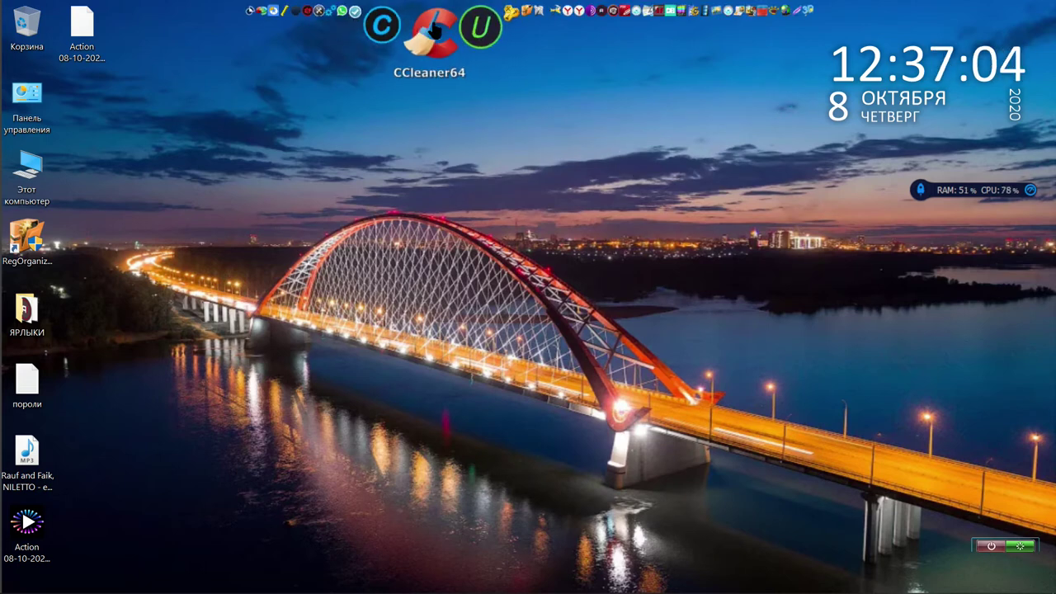
click(455, 387)
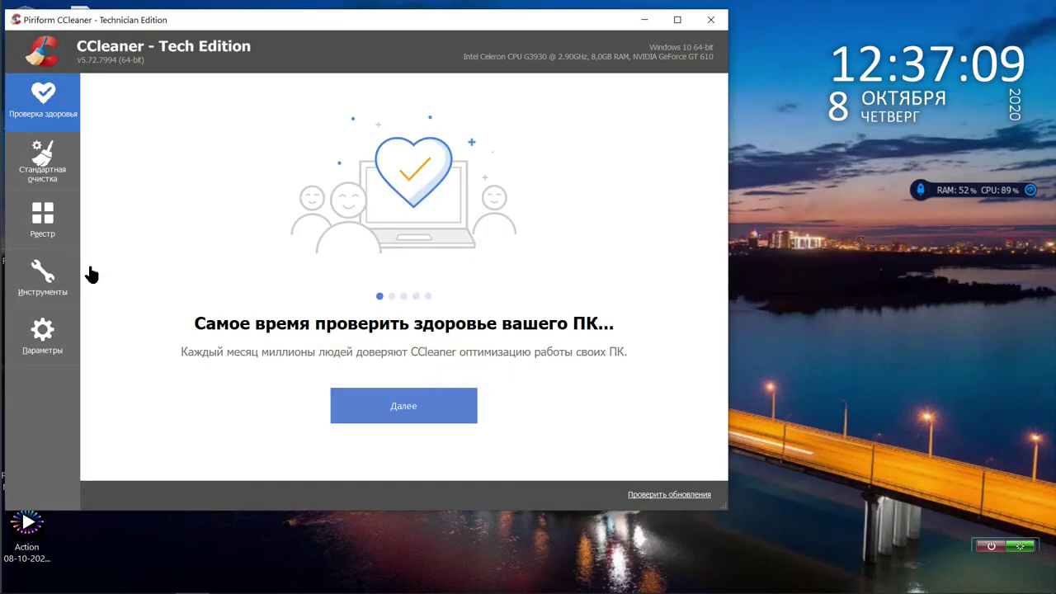
Scan the registry with all categories enabled and fix every checked issue.
click(51, 228)
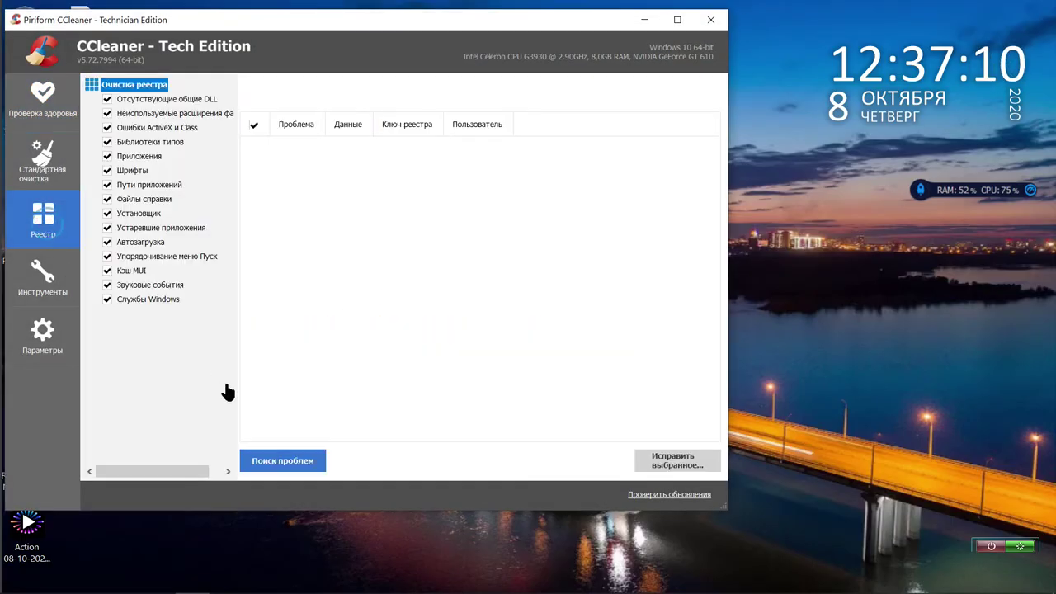
click(261, 462)
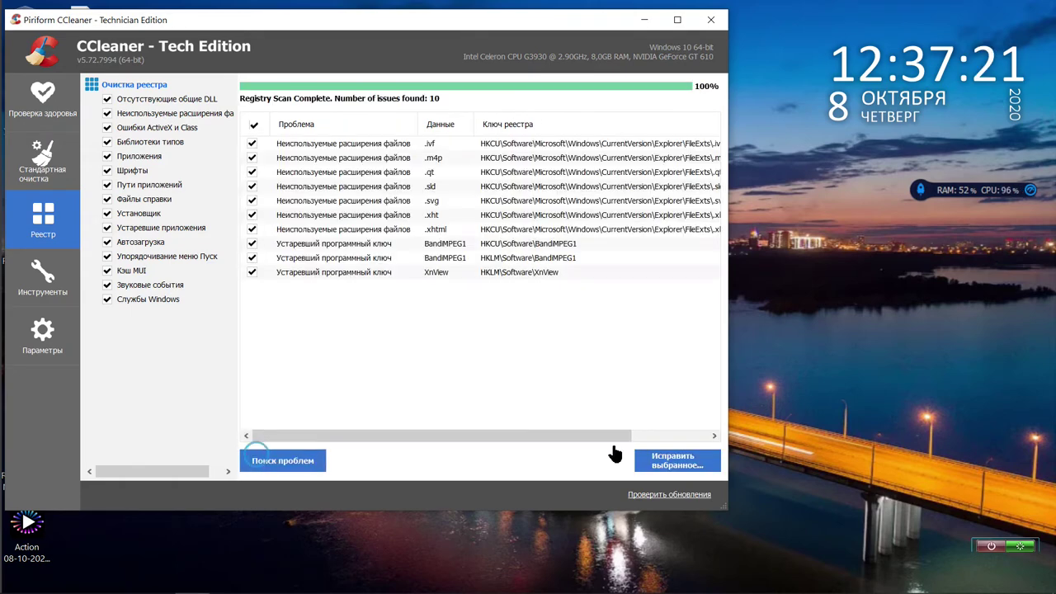
click(667, 460)
click(374, 293)
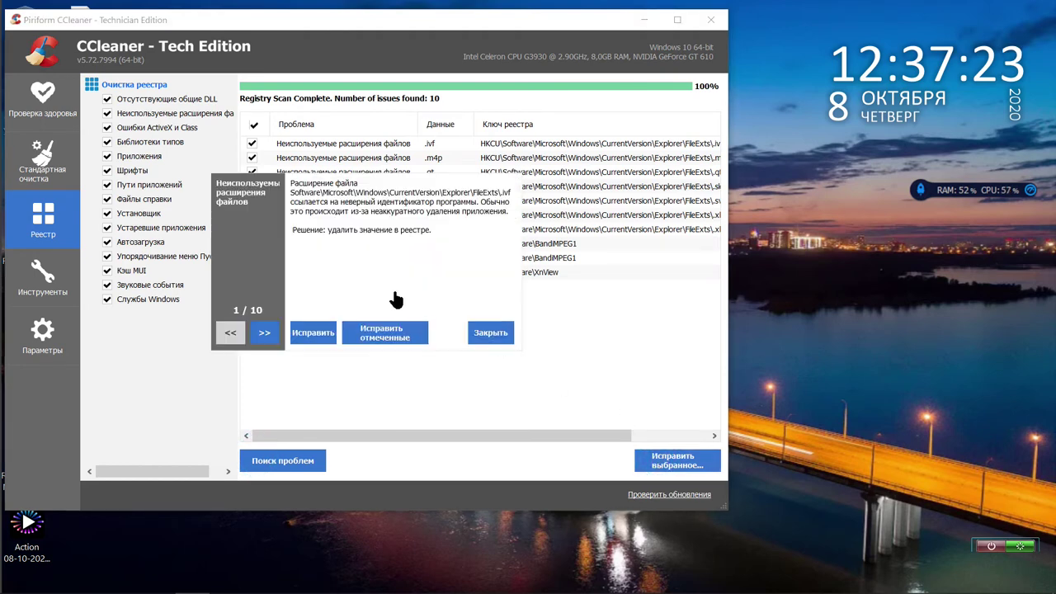
click(384, 334)
click(490, 333)
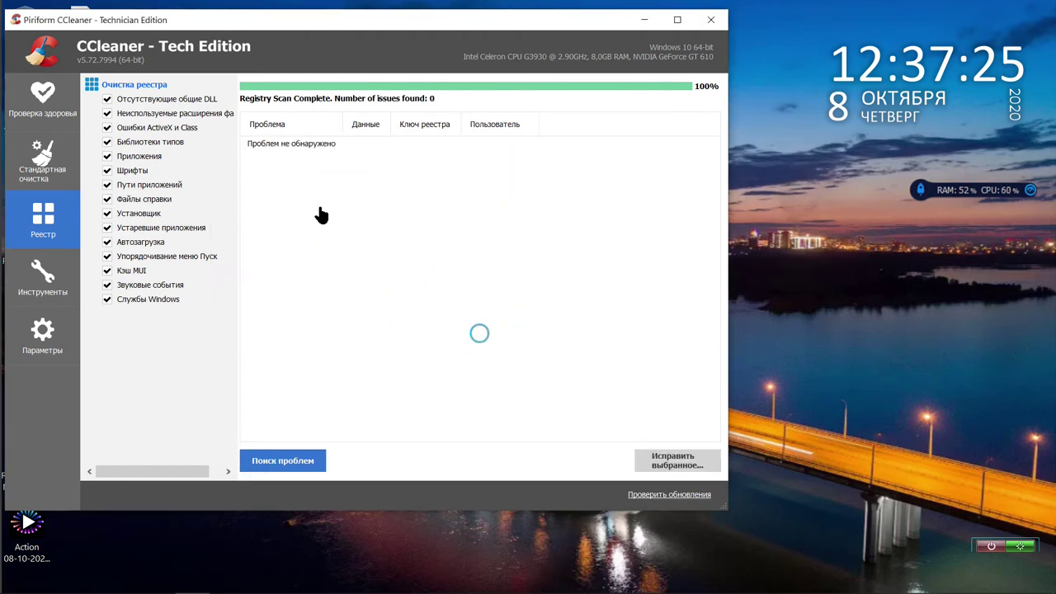
Look over the standard cleaning (Стандартная очистка) options and close CCleaner.
click(42, 166)
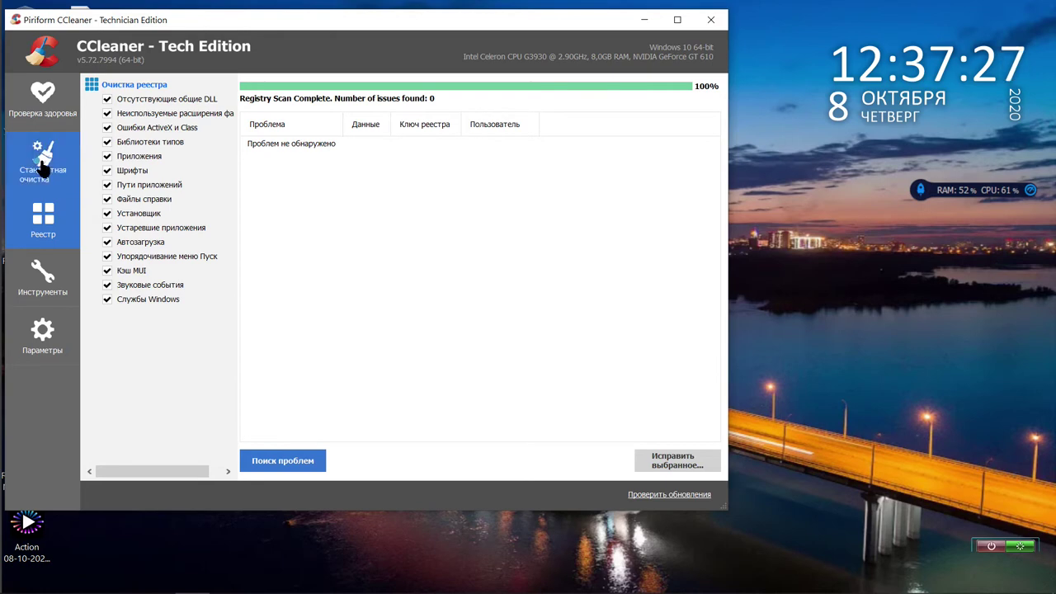
click(198, 87)
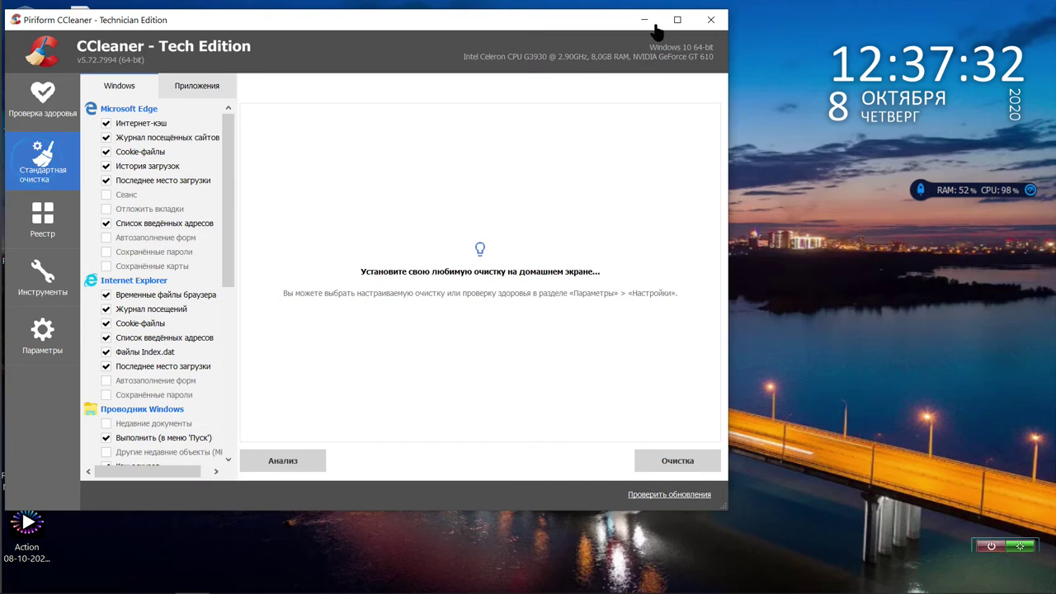
click(710, 19)
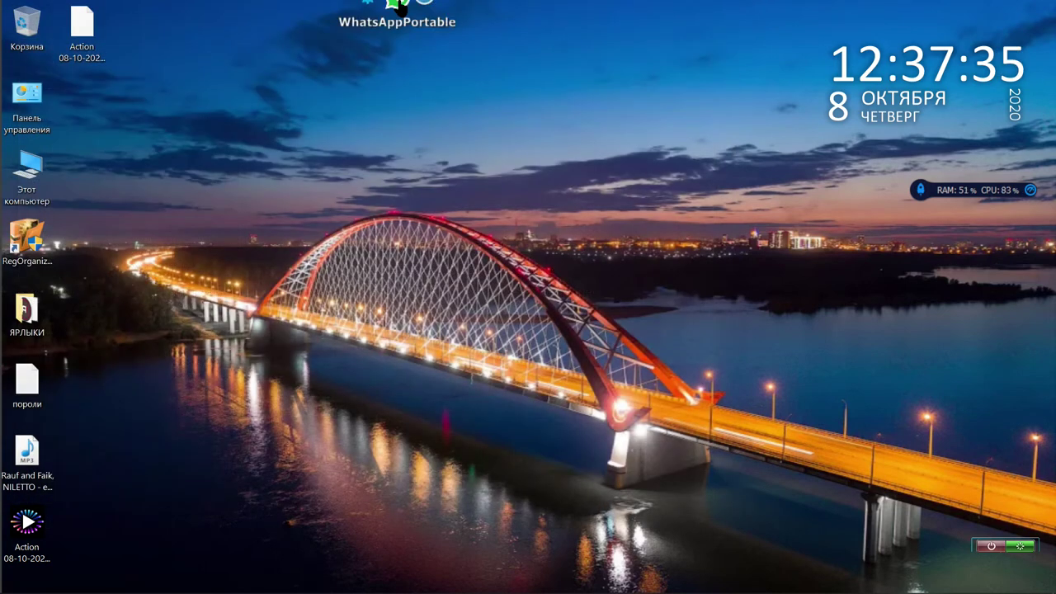
Launch TuneUpPortable, allowing it to make changes to the device and to run despite compatibility mode.
mouse_move(424, 9)
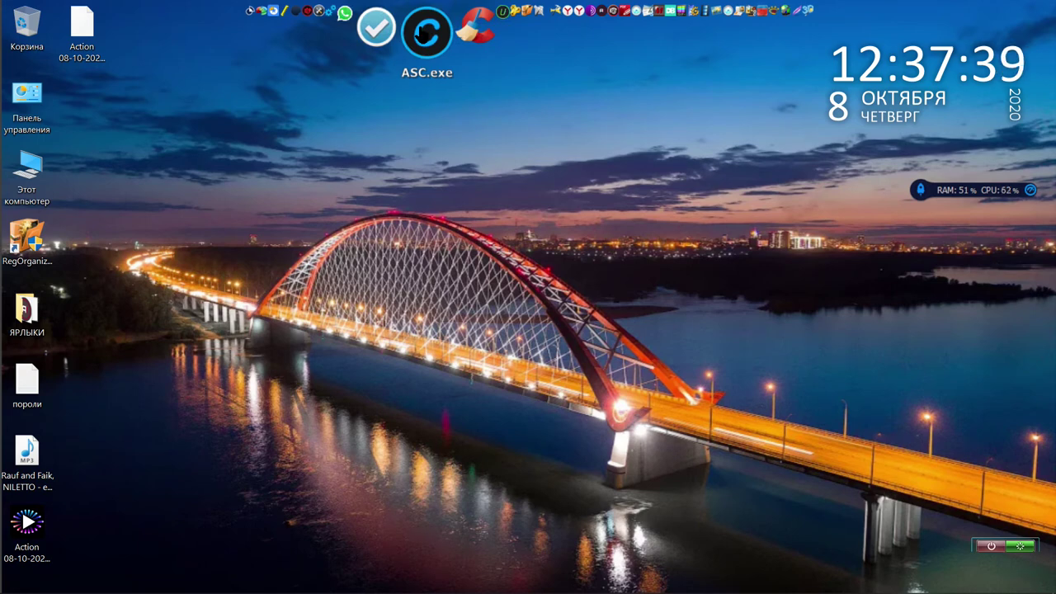
click(425, 33)
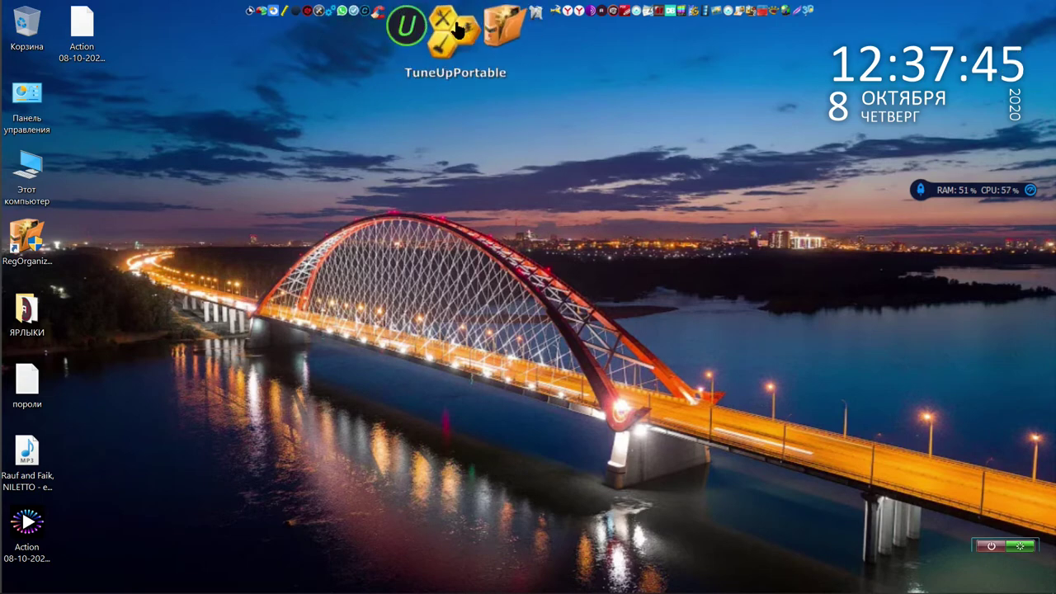
click(458, 29)
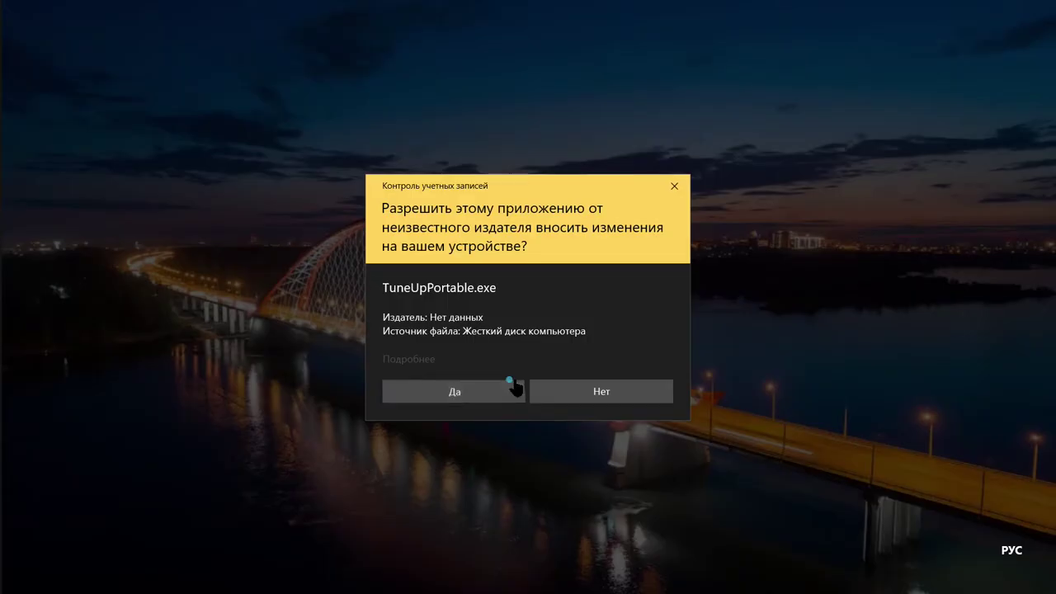
click(509, 382)
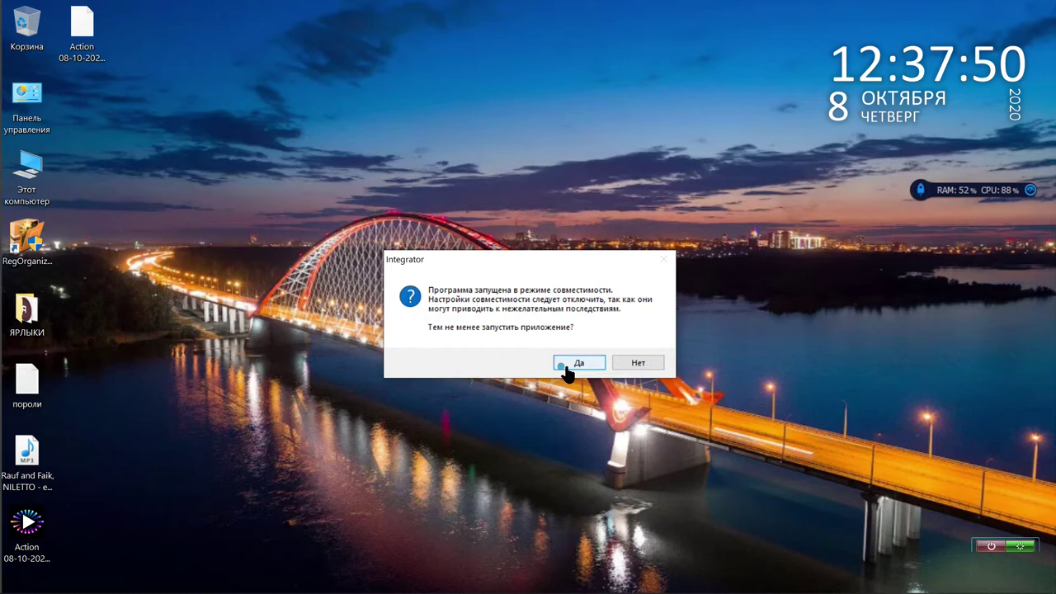
click(566, 367)
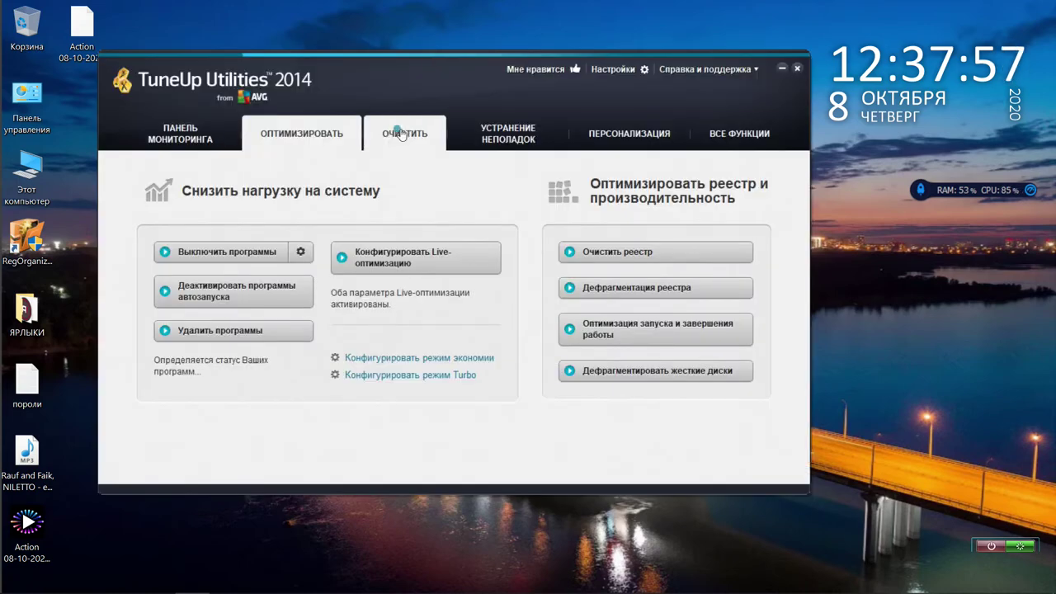
Clean the found browser data with Очистить обозреватель and close the cleaning window.
click(402, 134)
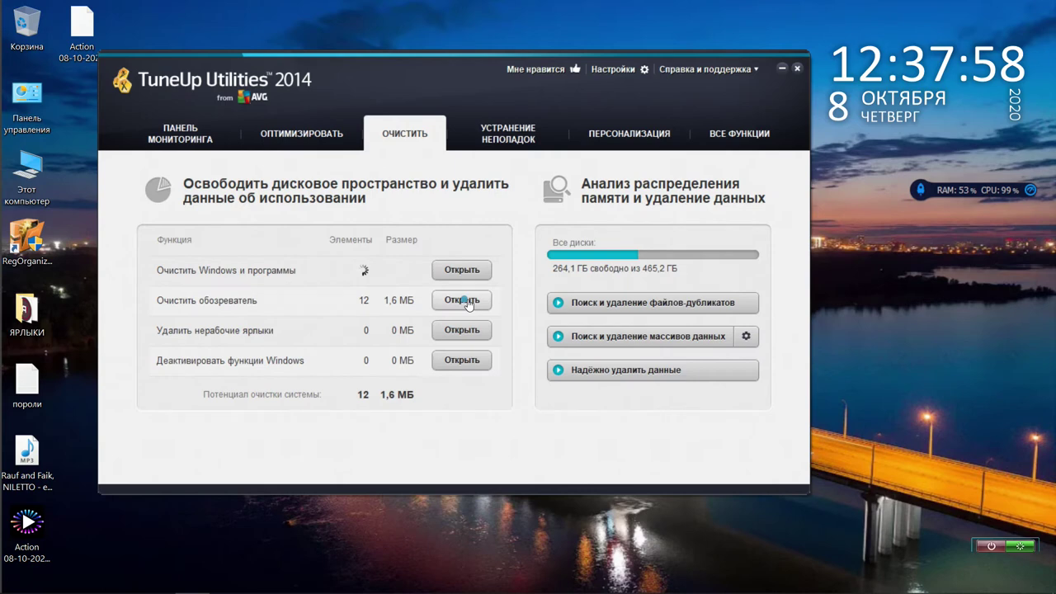
click(462, 300)
click(660, 464)
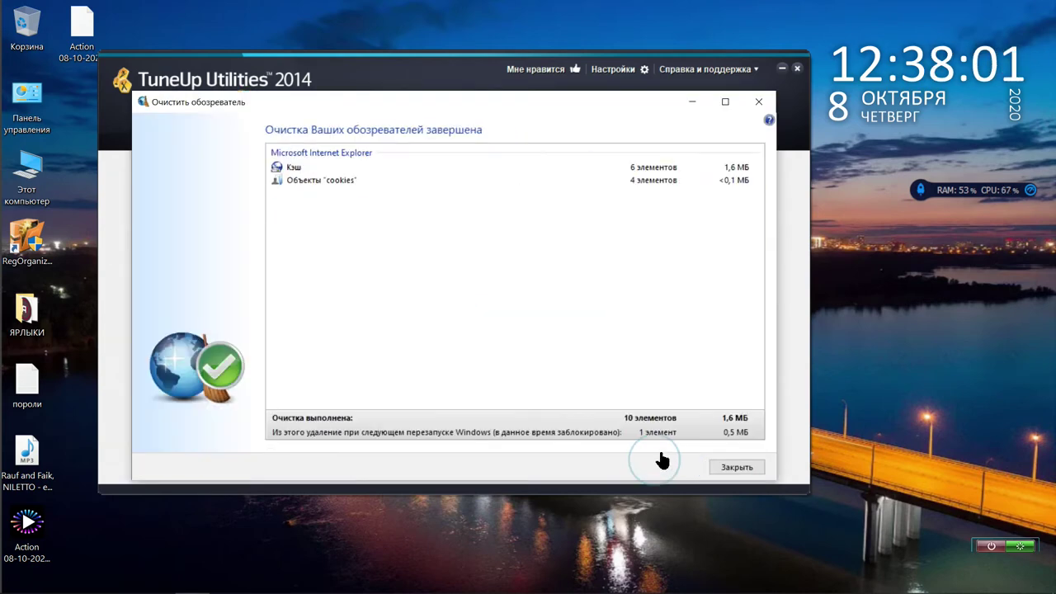
click(717, 465)
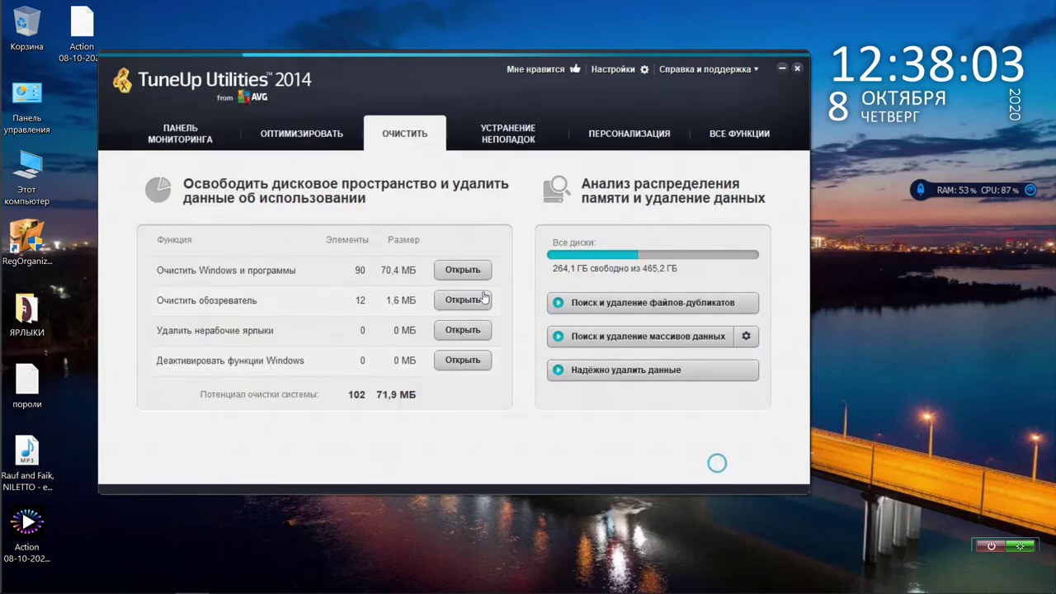
Clean Windows and programs, removing folder previews, recently used programs and documents, and temporary installation files.
click(463, 272)
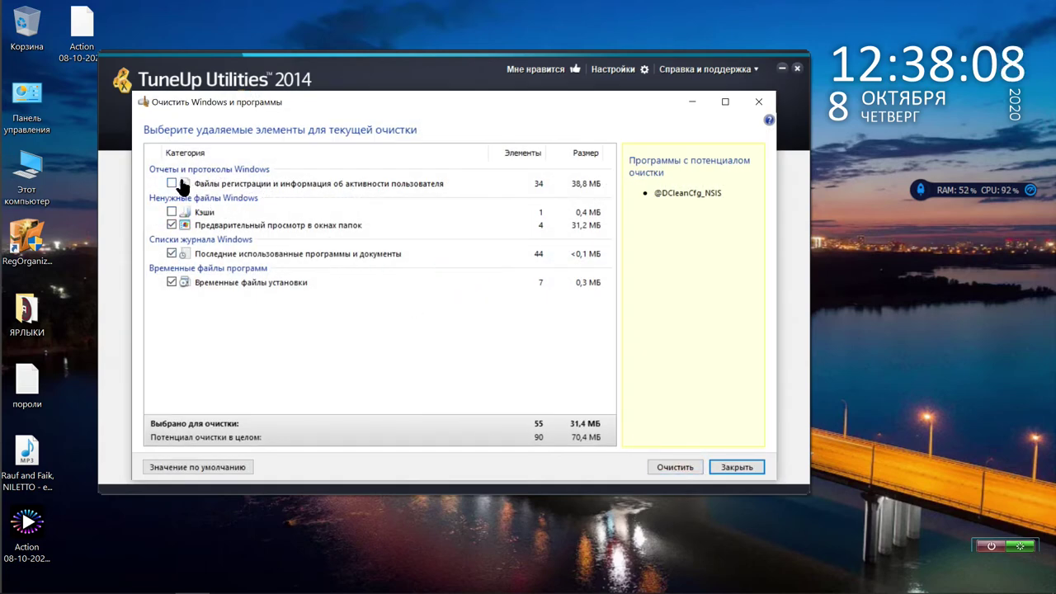
click(682, 467)
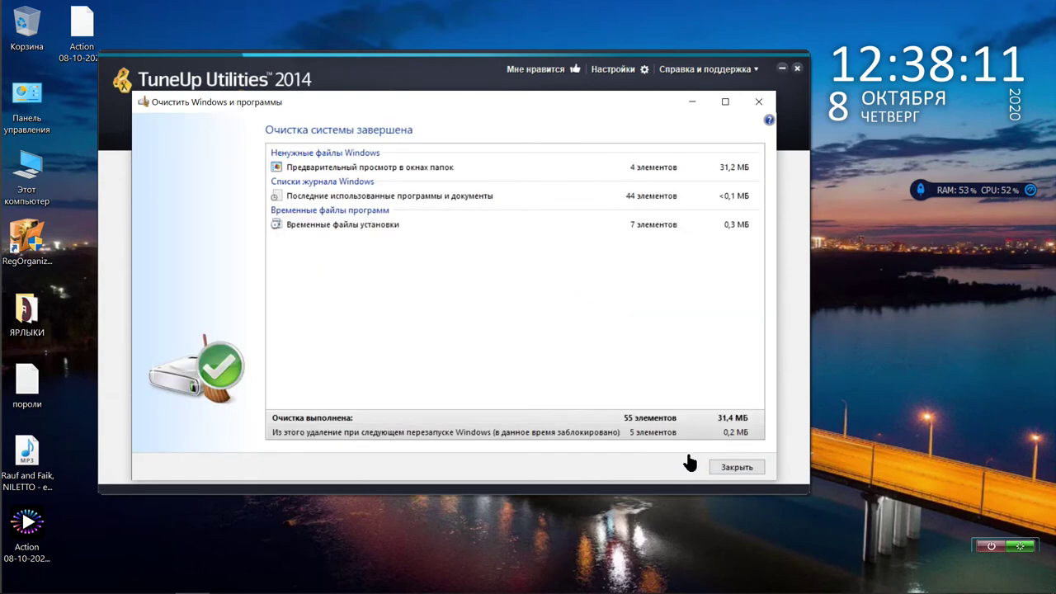
click(734, 467)
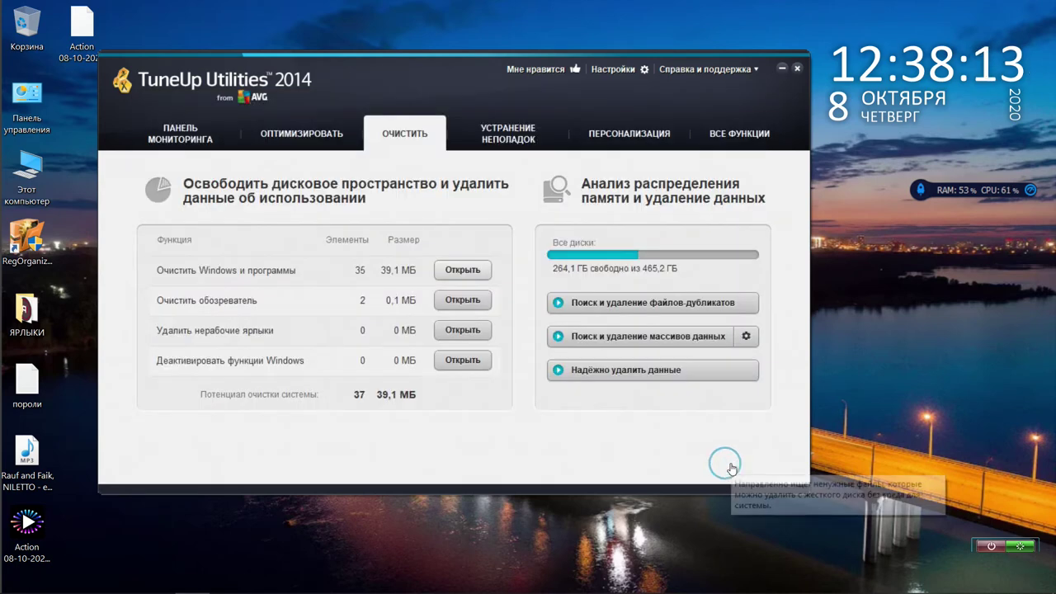
Open hard disk defragmentation, analyse Локальный диск (C:) and run a full defragmentation on it.
click(326, 140)
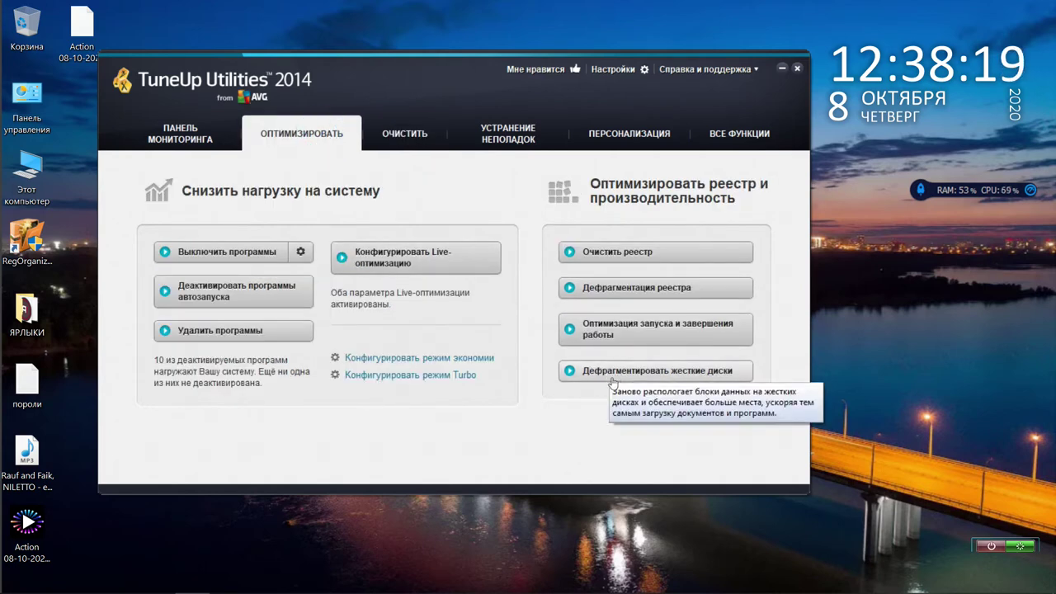
click(619, 375)
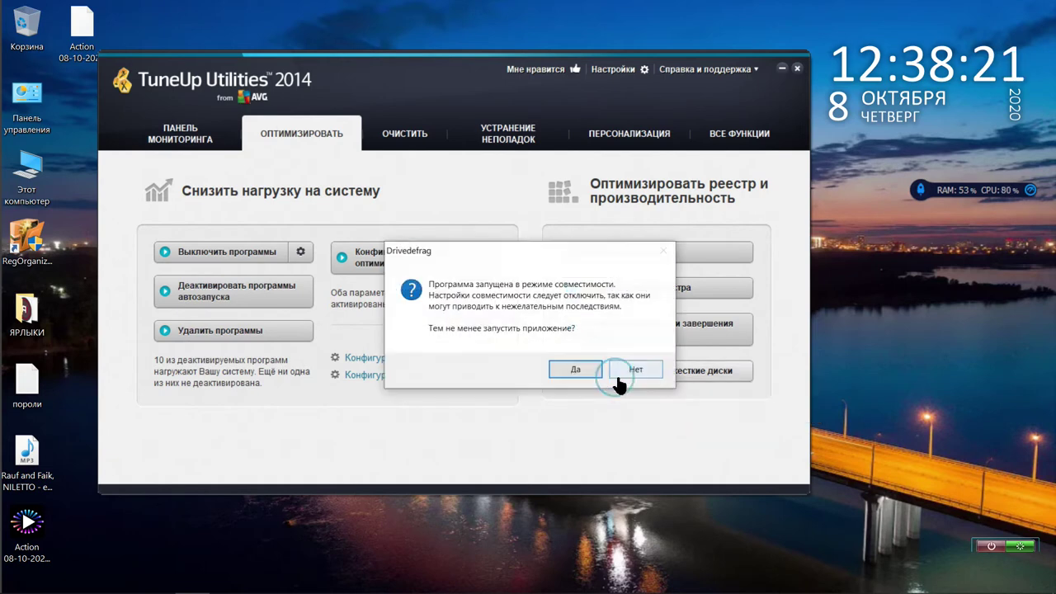
click(594, 372)
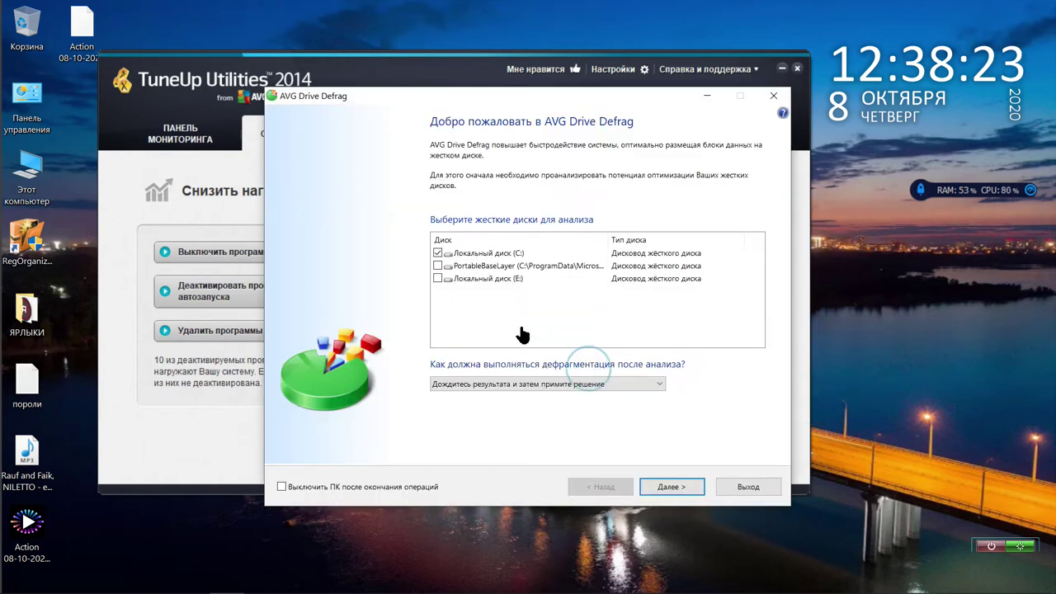
click(672, 487)
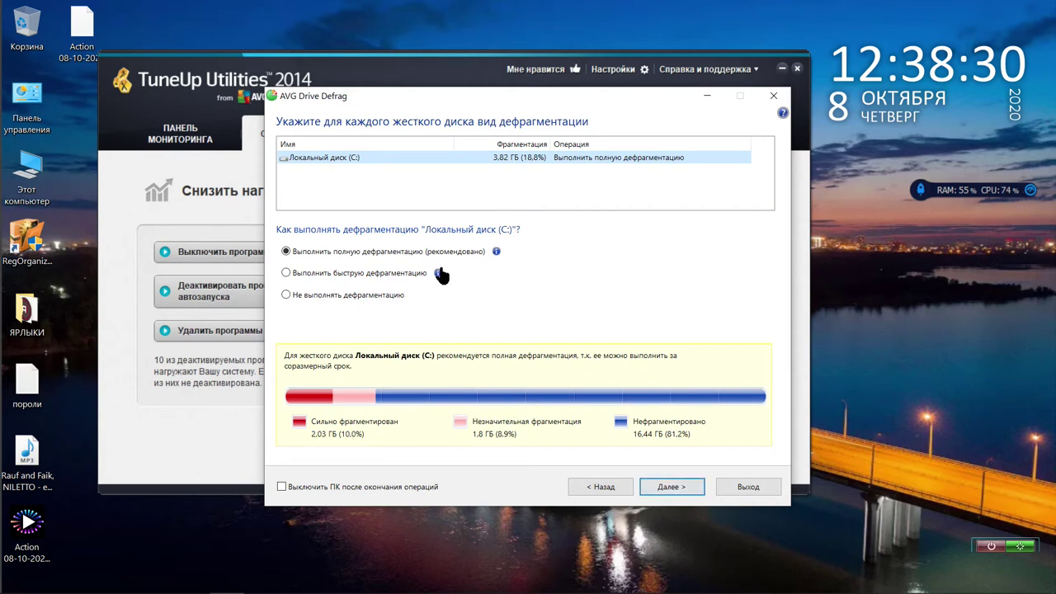
click(674, 488)
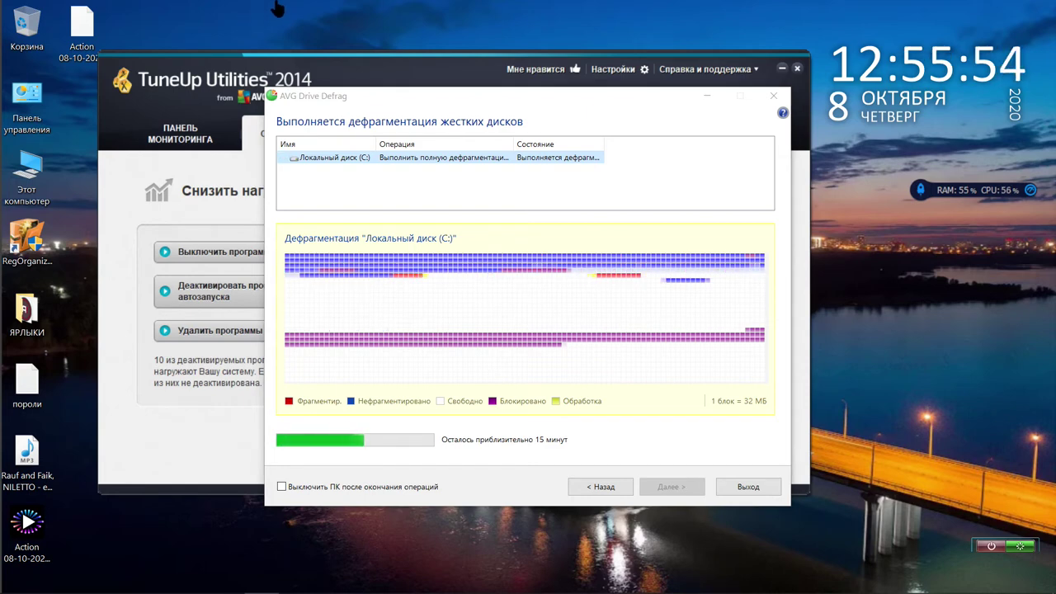
Close TuneUp Utilities and AVG Drive Defrag, allowing Oneclickstarter to run in compatibility mode.
mouse_move(323, 8)
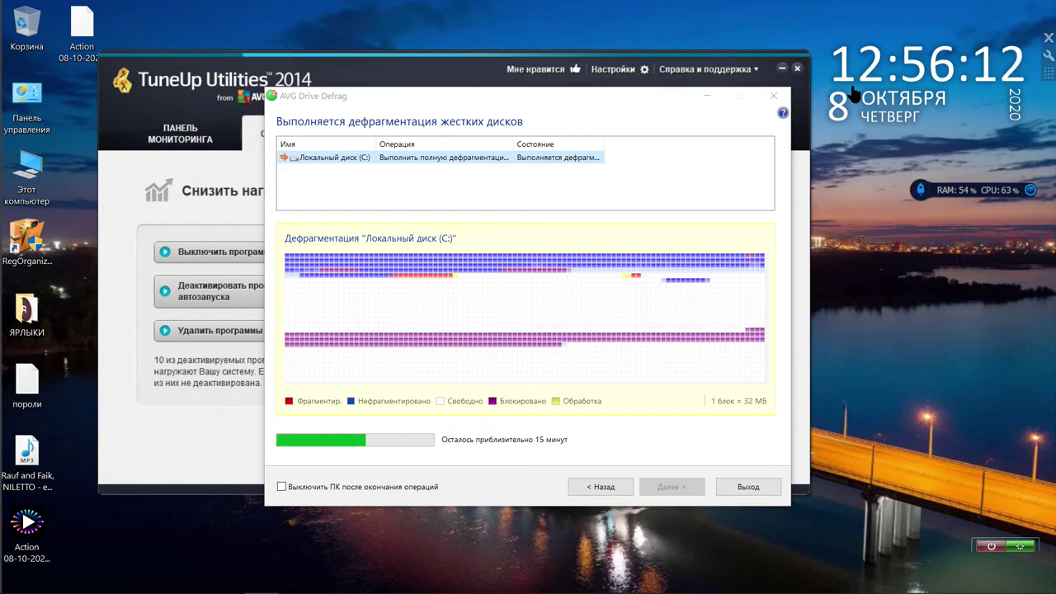
click(798, 69)
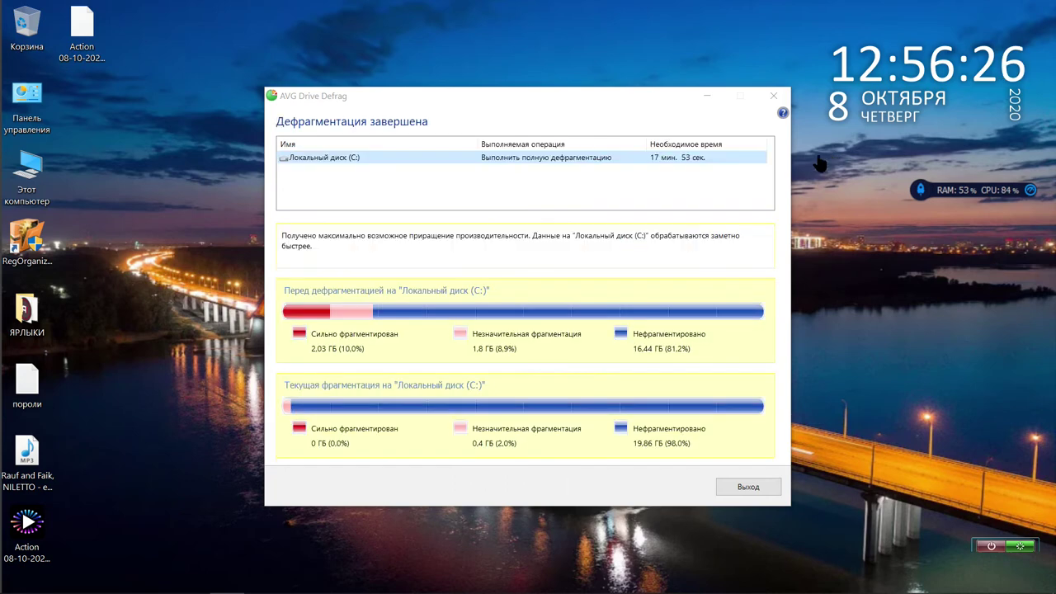
click(772, 97)
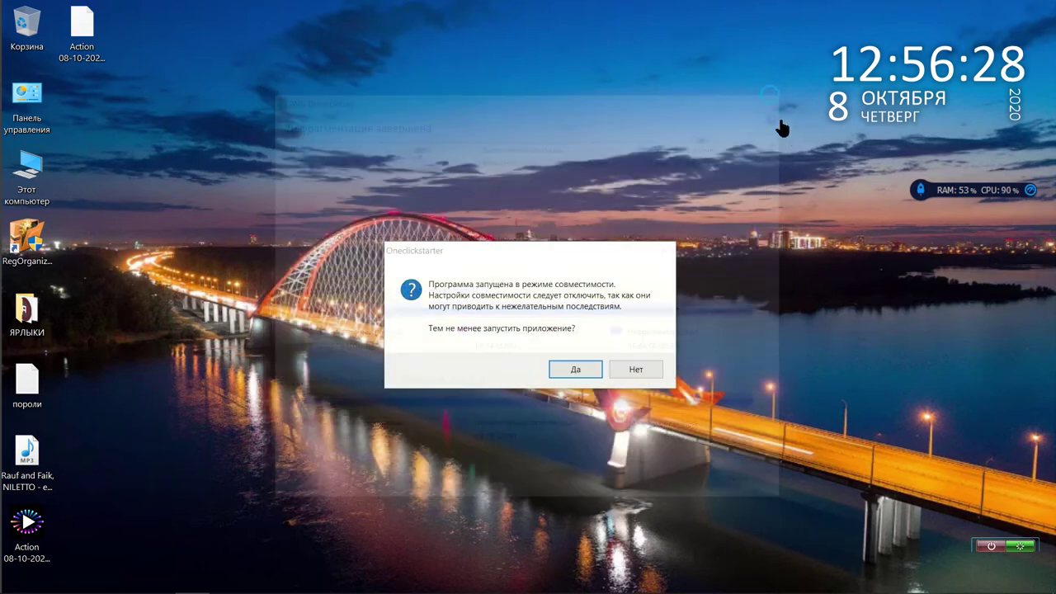
click(575, 371)
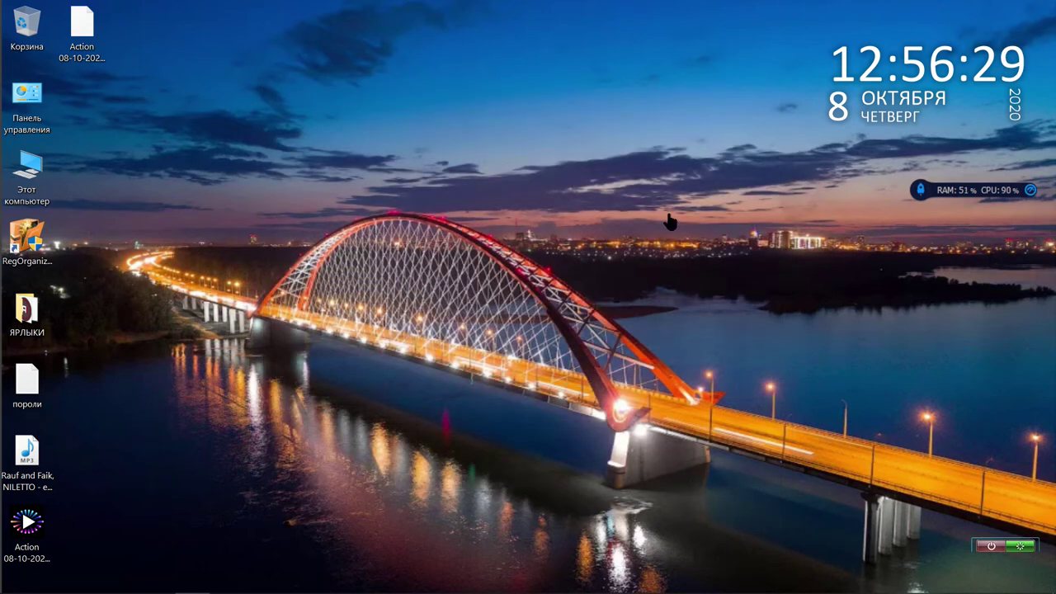
Start Dism++x64 with permission to make changes, open Очистка and analyse the preselected cleanup items.
mouse_move(363, 4)
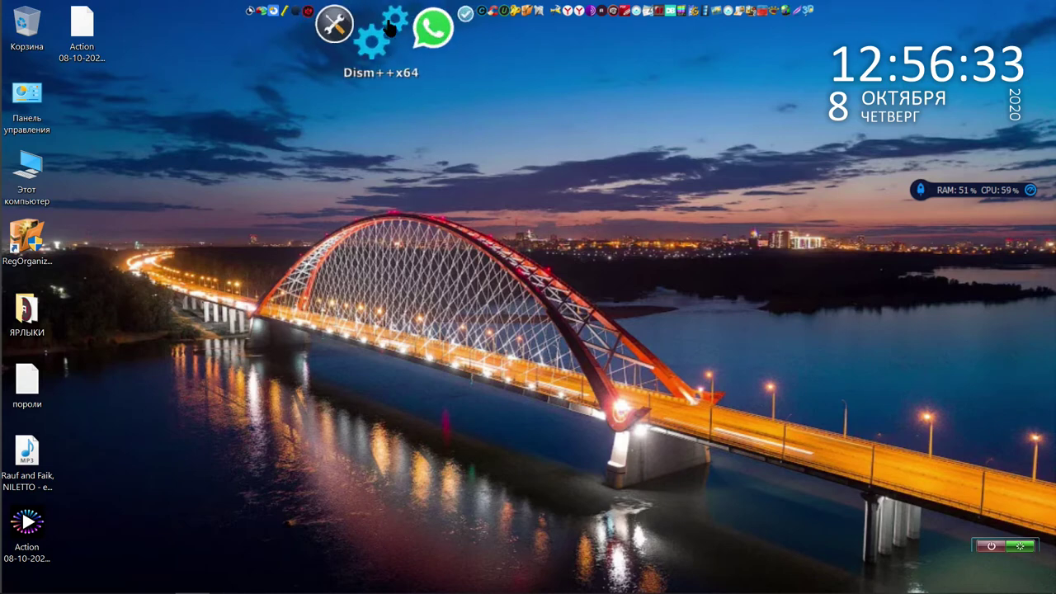
click(389, 28)
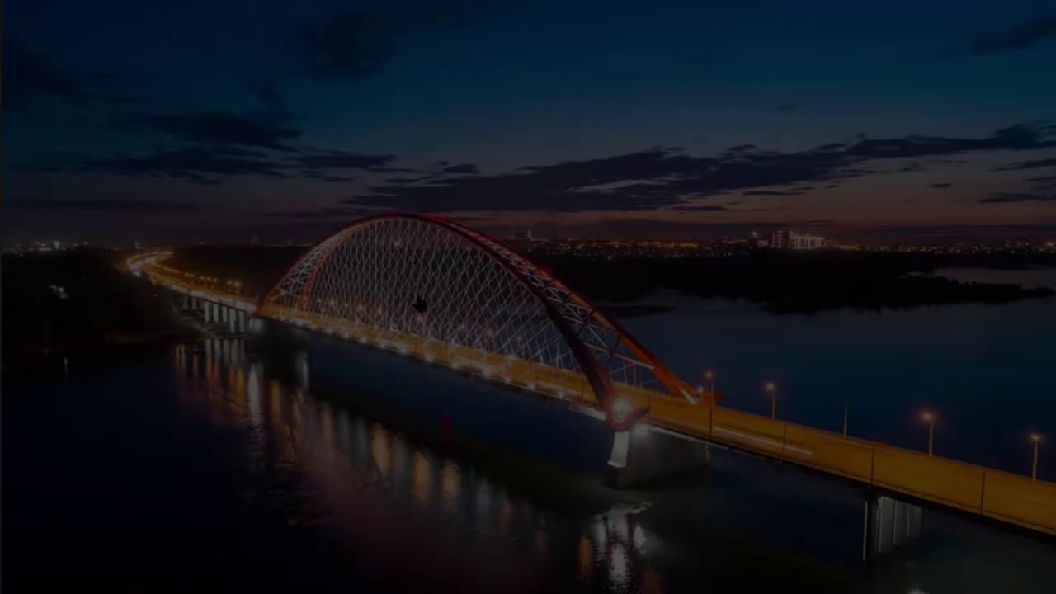
click(447, 389)
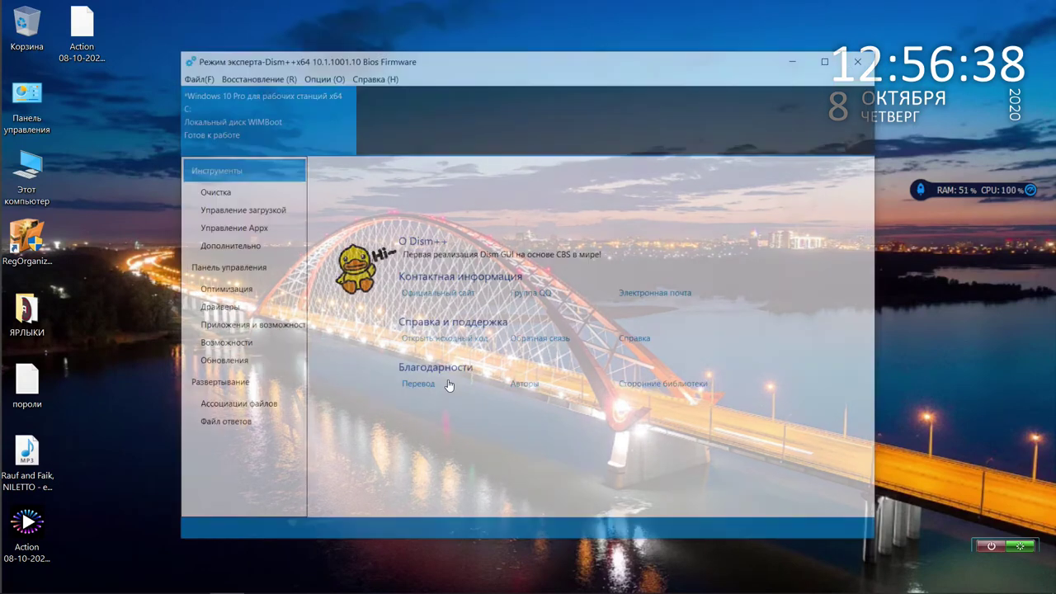
click(250, 196)
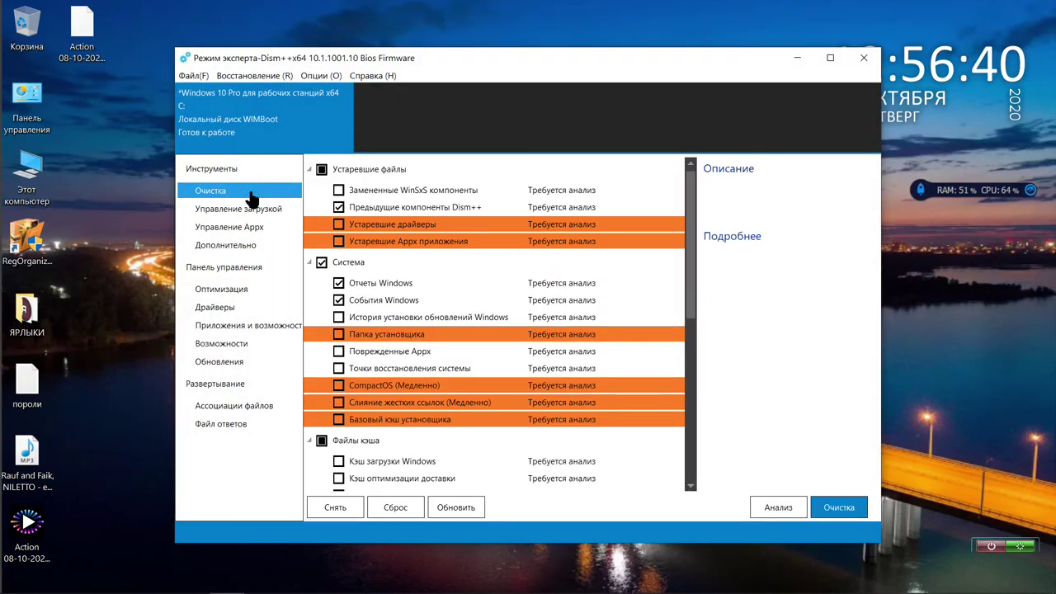
scroll(569, 346, down, 1)
click(760, 506)
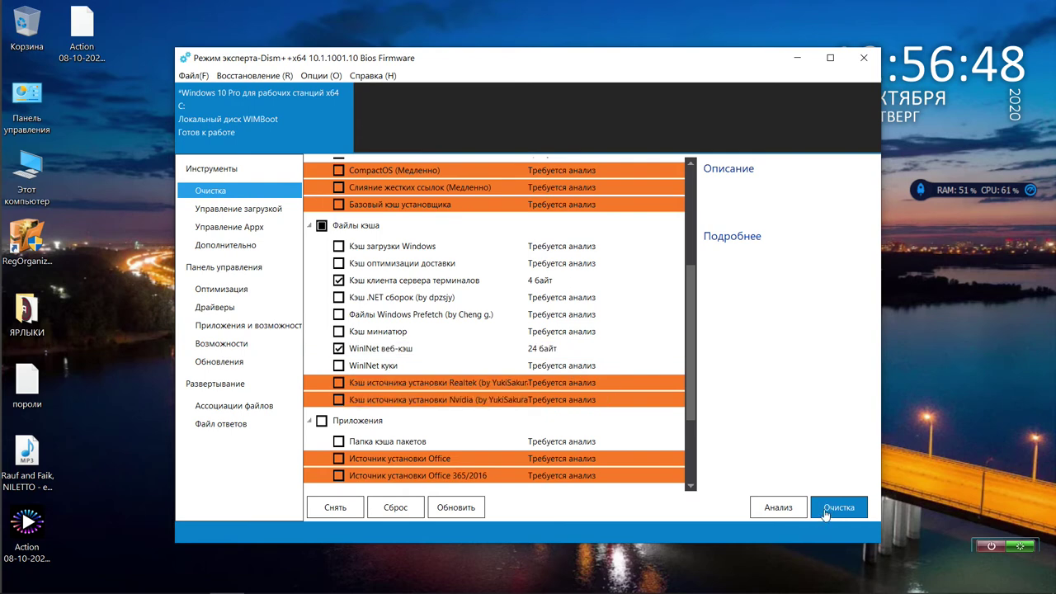
Clean the analysed items in Dism++ with confirmation, run the cleanup once more and close the program.
click(827, 509)
click(595, 364)
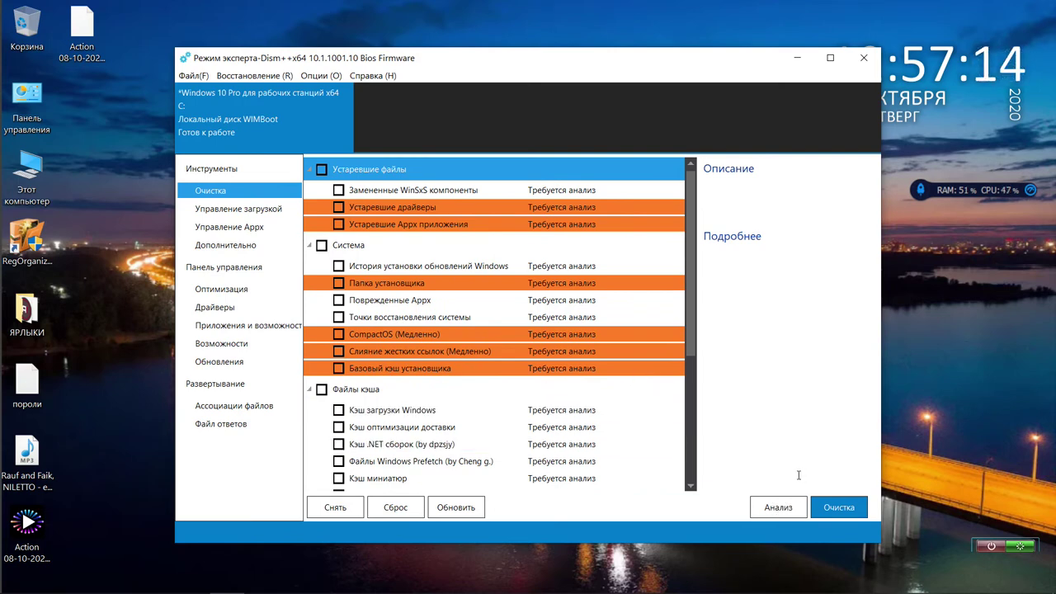
click(828, 512)
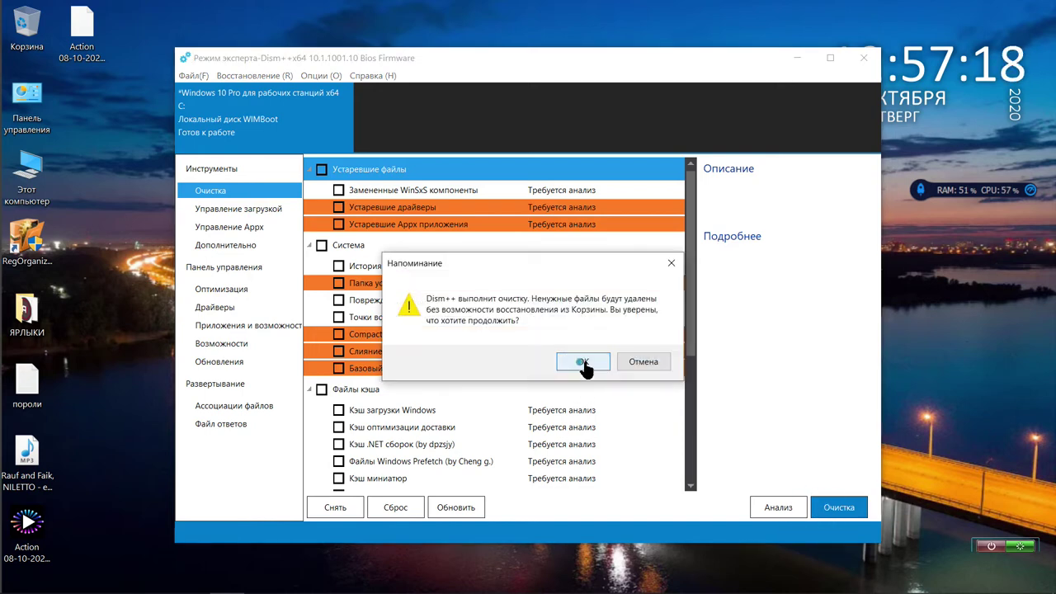
click(584, 363)
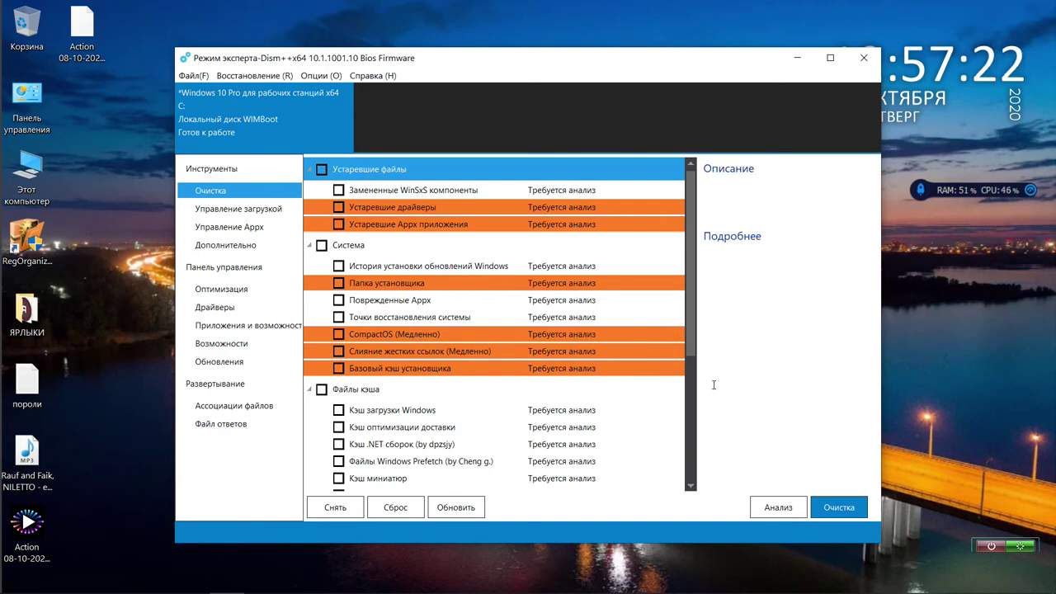
click(860, 66)
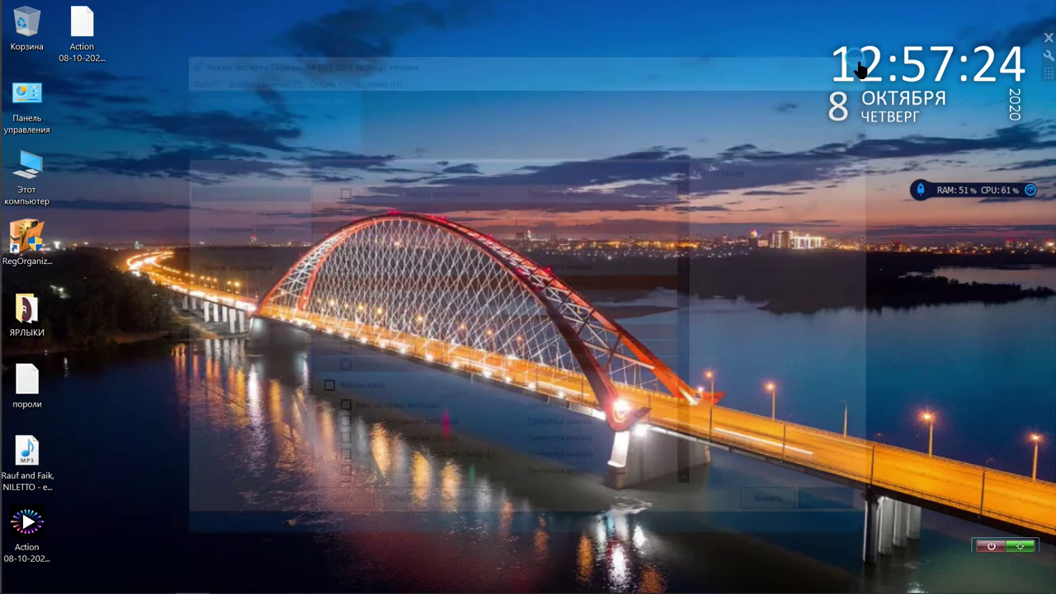
Start Advanced SystemCare 11, allow it to make changes and open its Инструменты section.
mouse_move(460, 16)
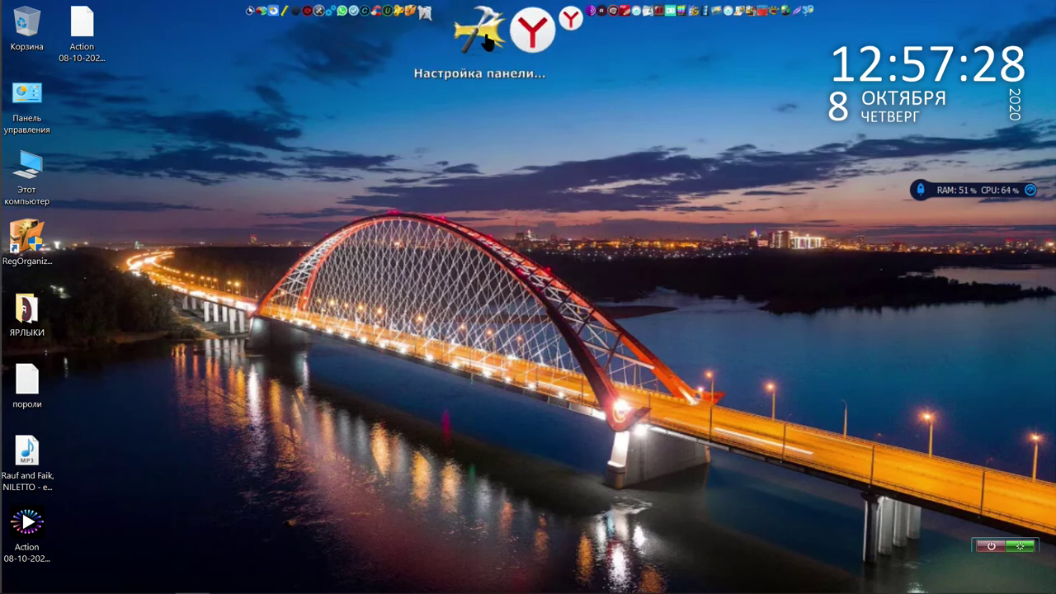
click(418, 33)
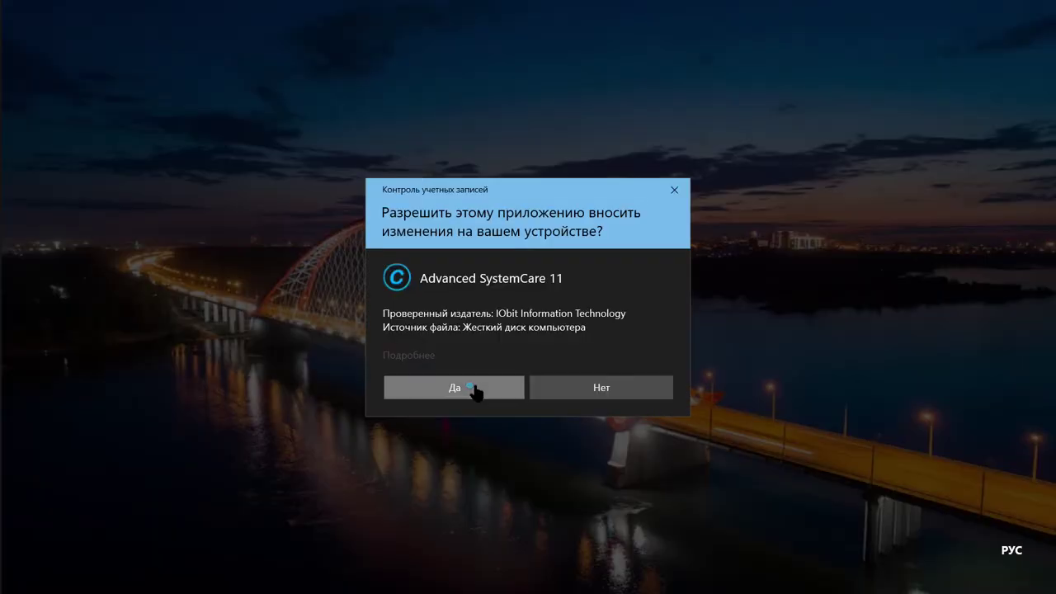
click(471, 388)
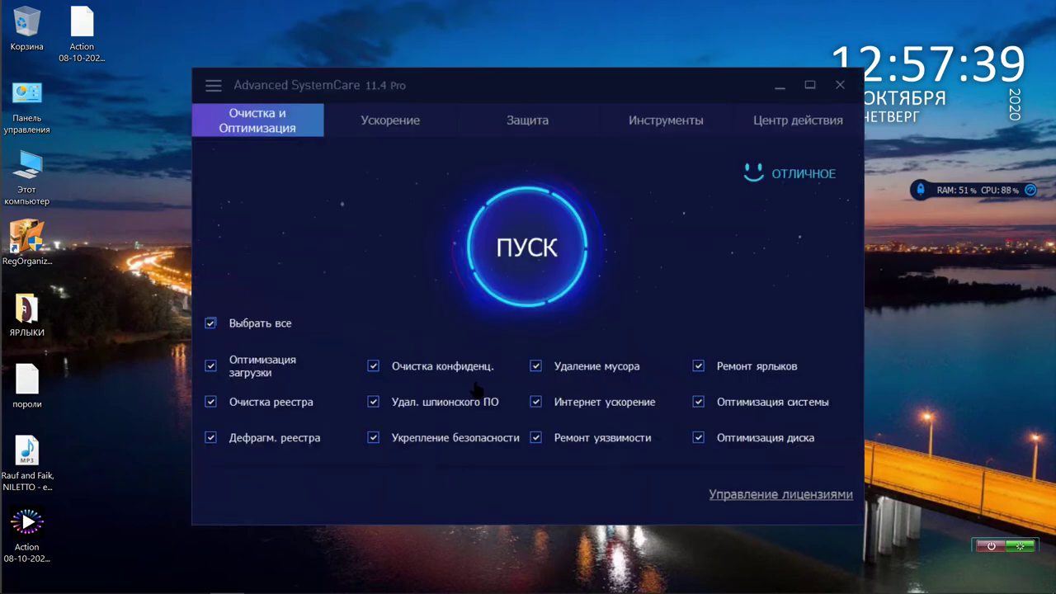
click(648, 121)
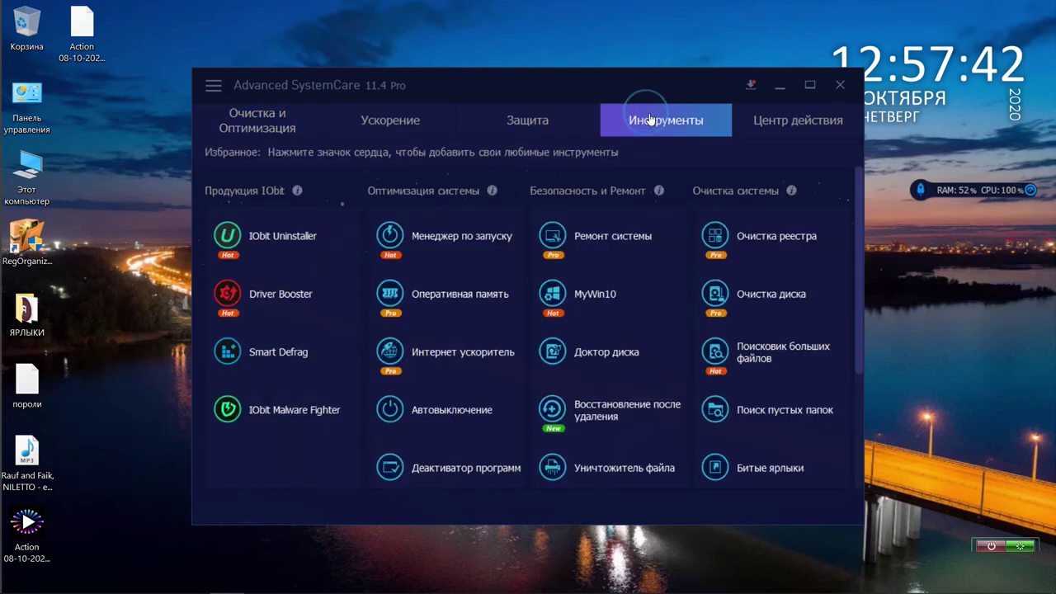
In the Advanced SystemCare settings, set the product update method to Проверять наличие обновлений при запуске программы and save it.
click(213, 87)
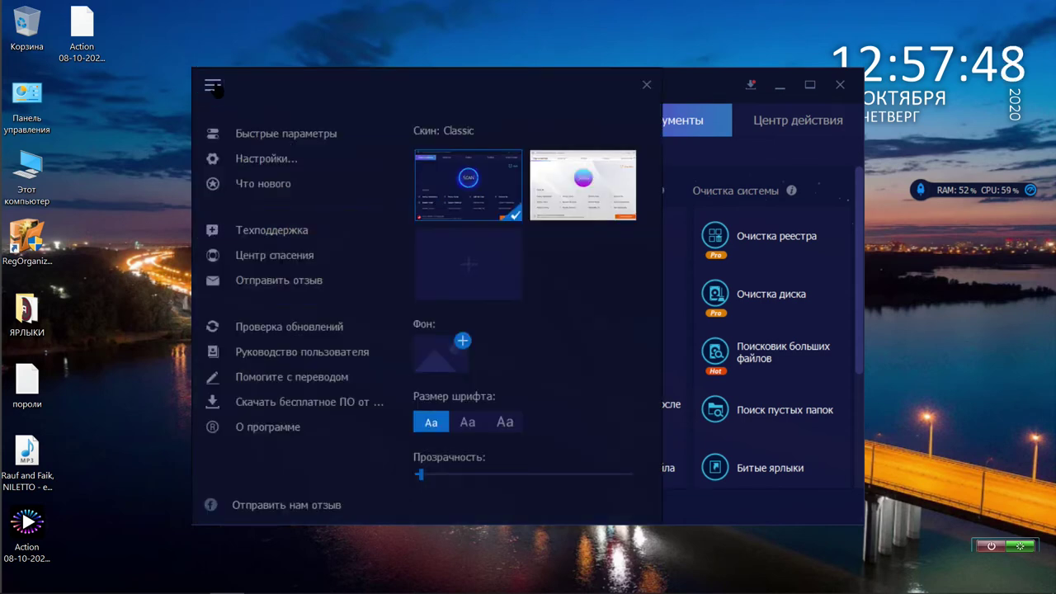
click(245, 160)
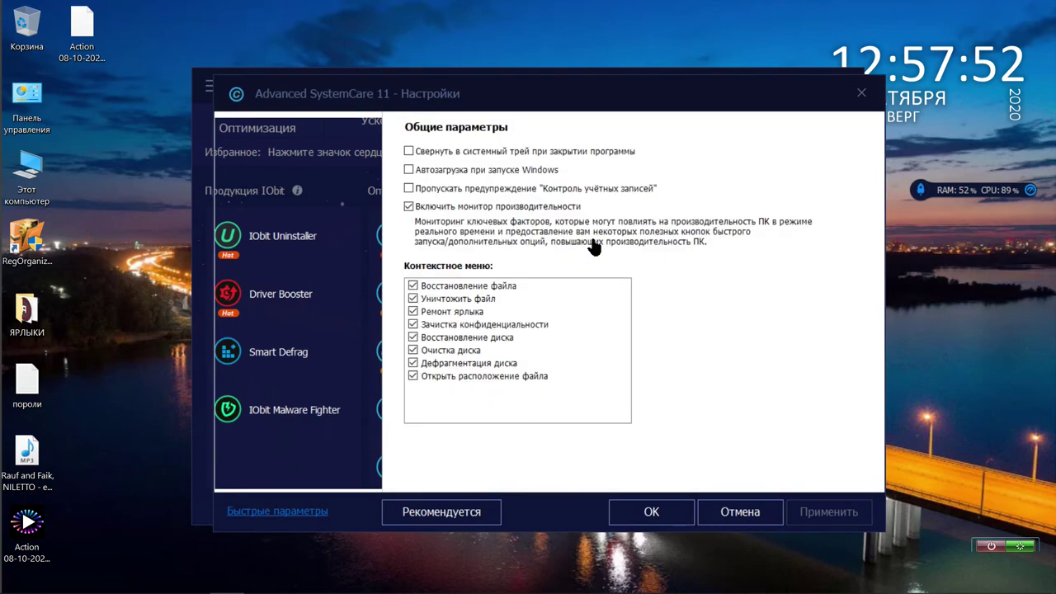
click(289, 273)
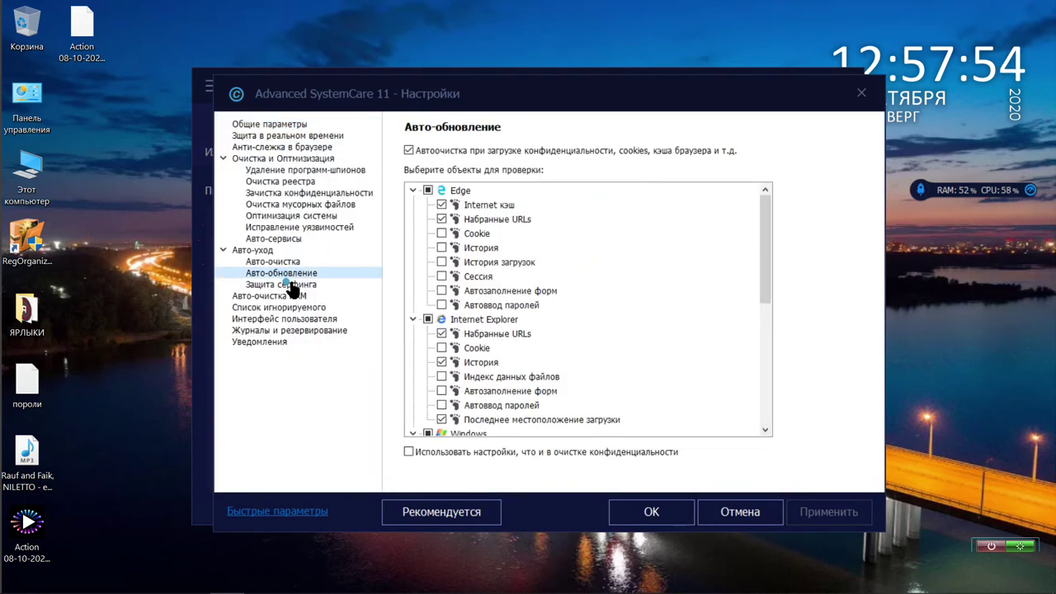
click(289, 284)
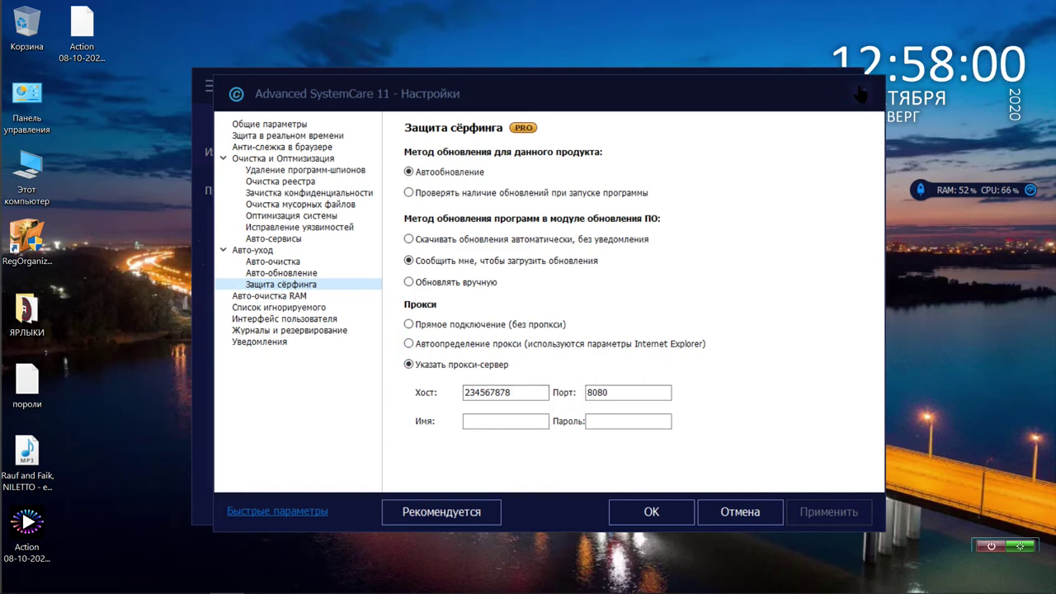
click(408, 194)
click(825, 513)
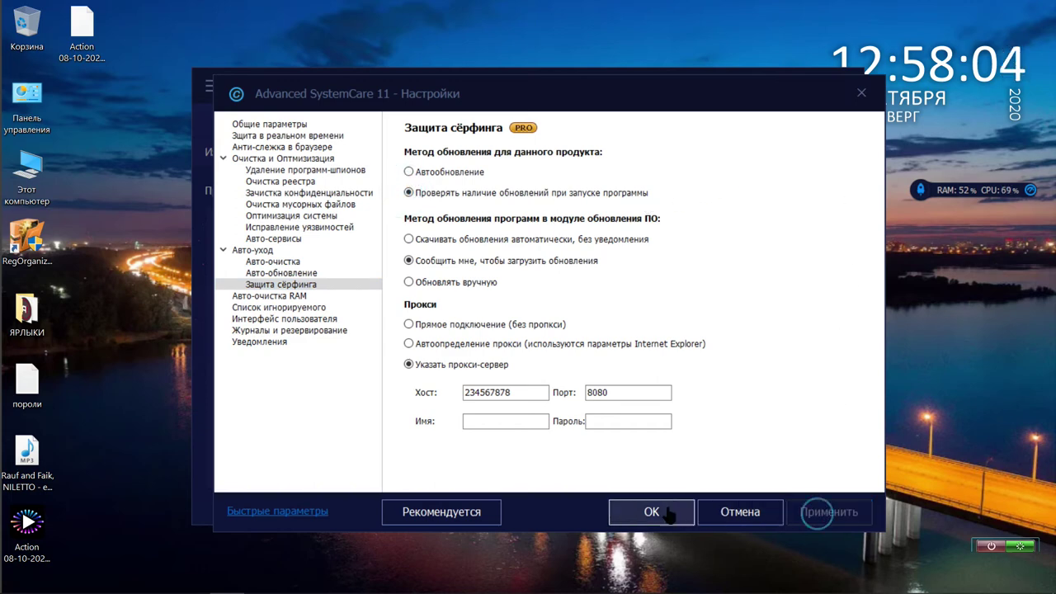
click(651, 511)
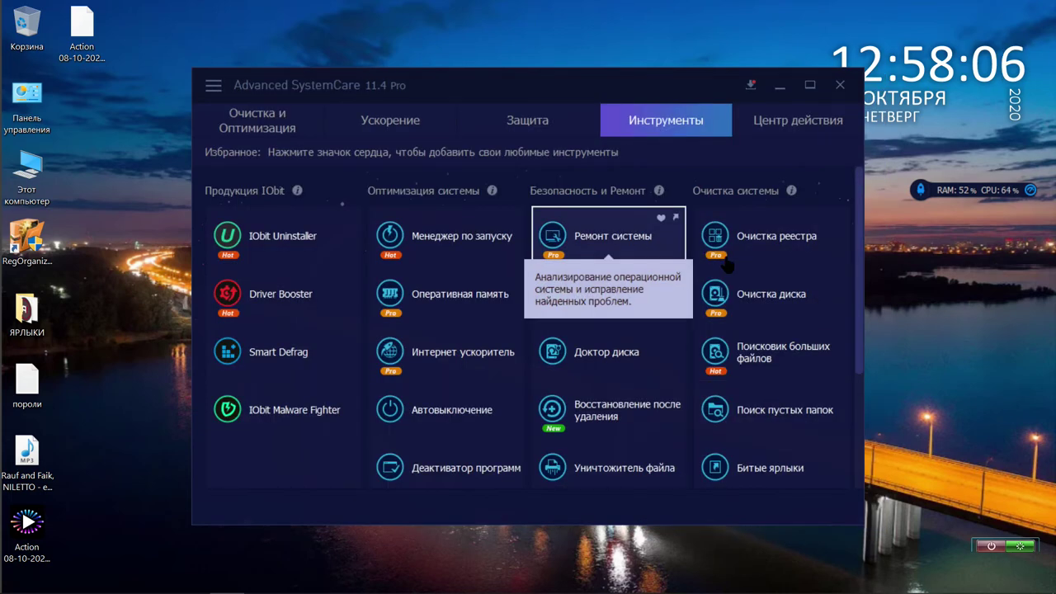
Open Поиск пустых папок, scan Локальный диск (C:) for empty folders and review the found list.
click(794, 417)
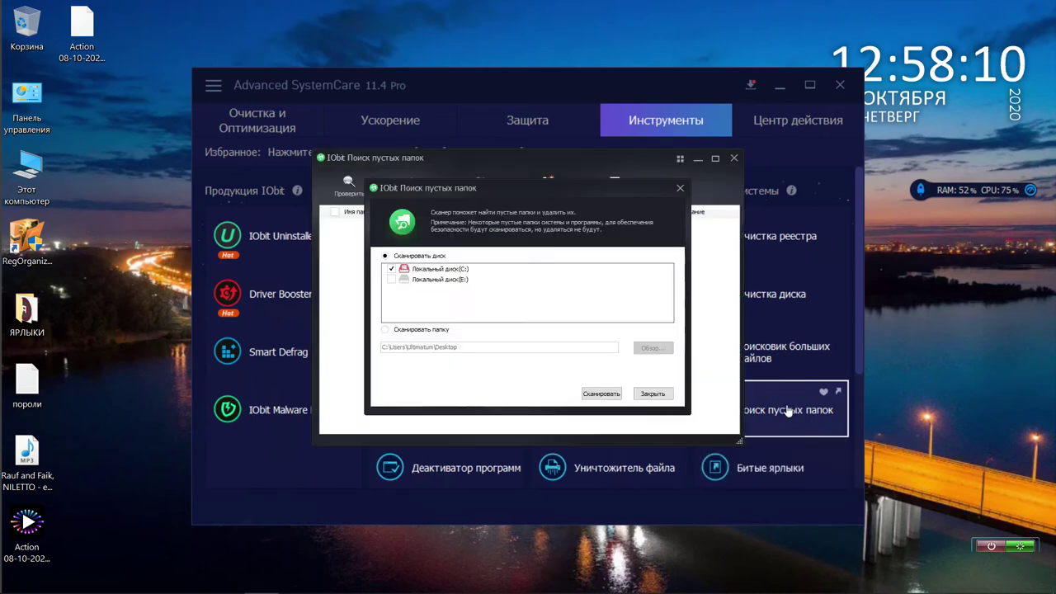
click(601, 394)
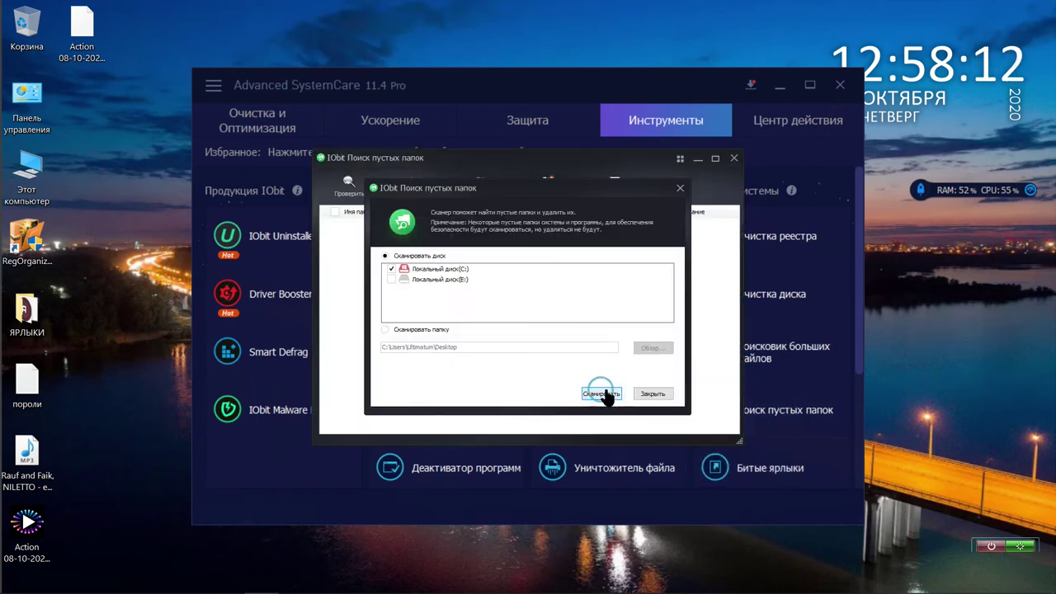
click(601, 394)
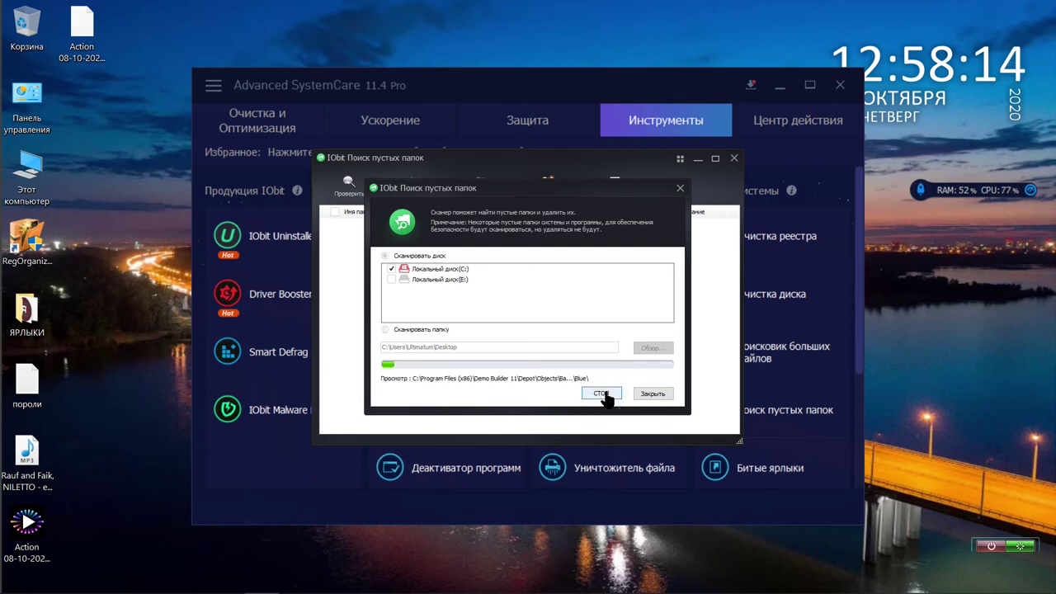
scroll(584, 355, down, 5)
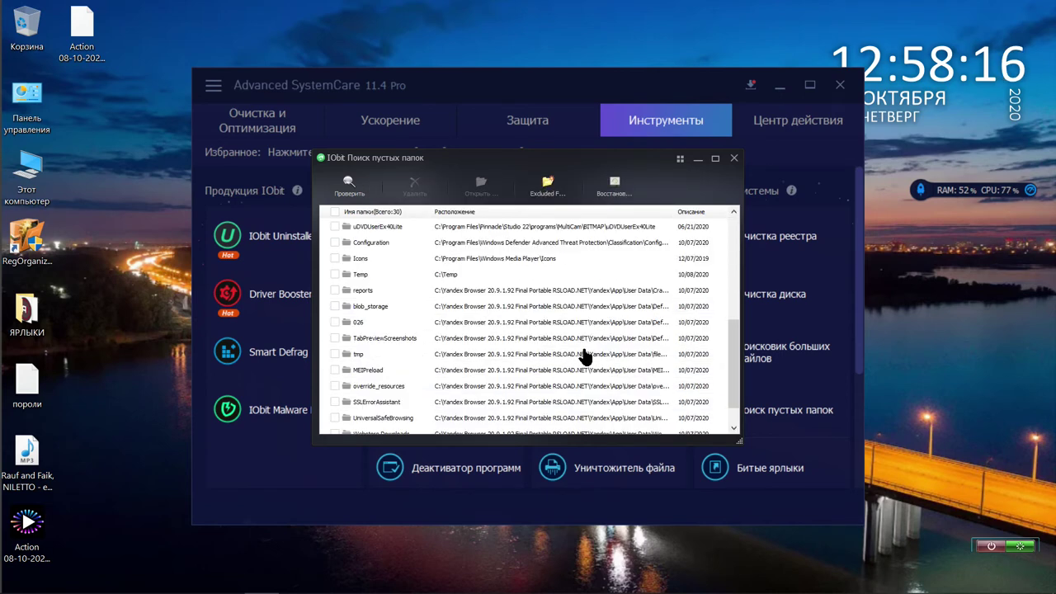
scroll(584, 355, up, 5)
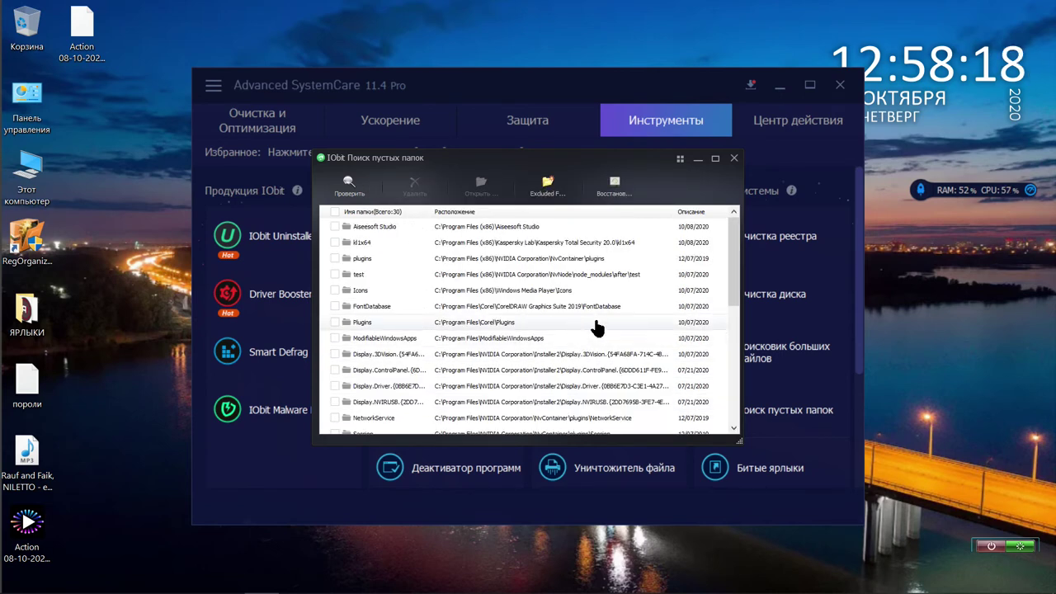
Delete all the found empty folders with confirmation and close the empty folder scanner.
click(334, 212)
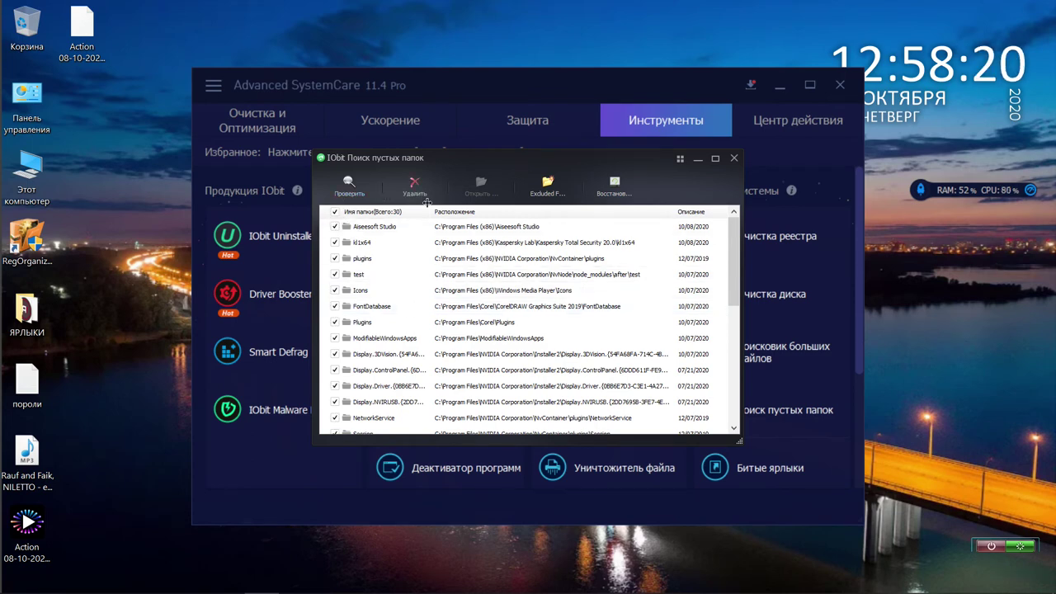
click(417, 186)
click(568, 353)
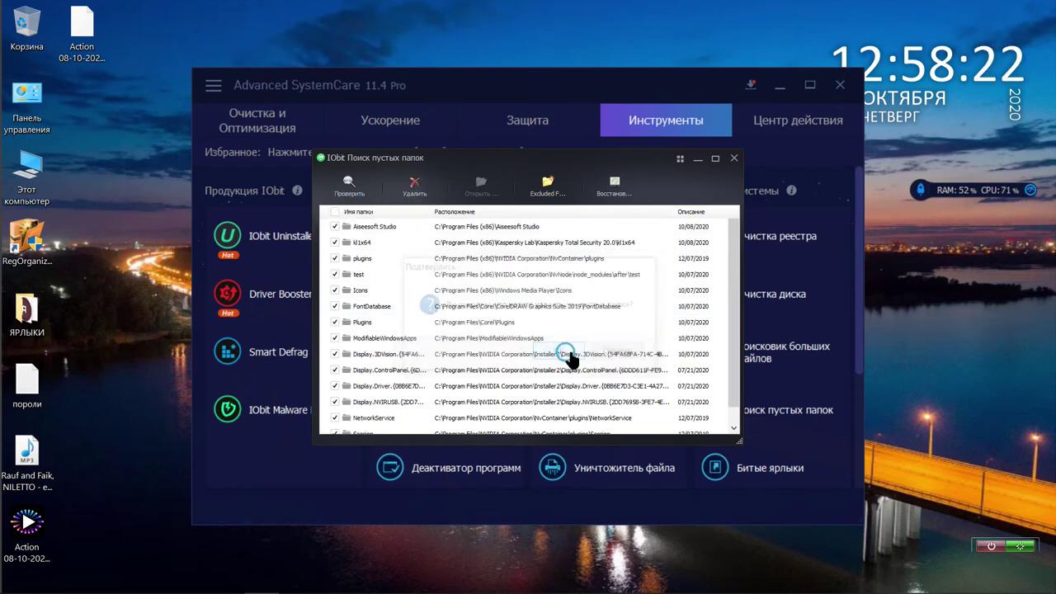
click(571, 355)
click(733, 158)
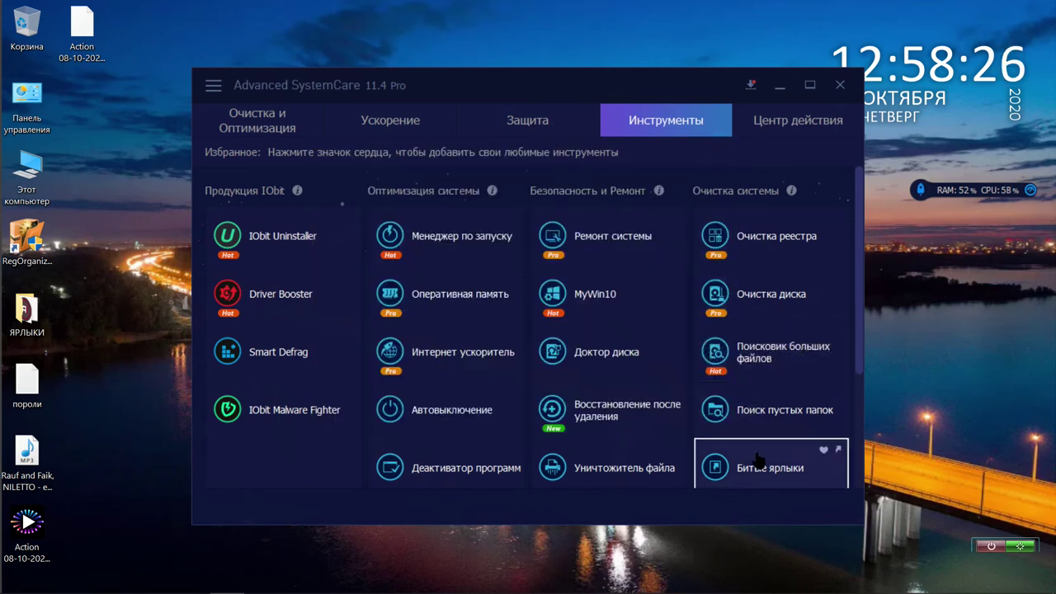
Scan Локальный диск (C:) with Битые ярлыки, delete the broken OneDrive.lnk shortcut and close the shortcut repair tool.
scroll(825, 363, down, 4)
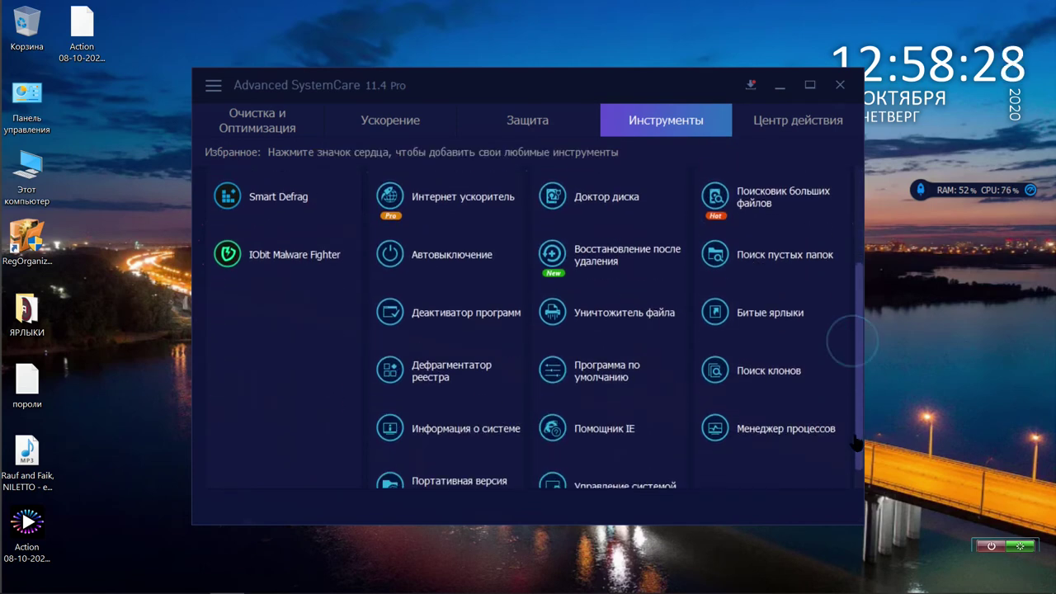
click(765, 310)
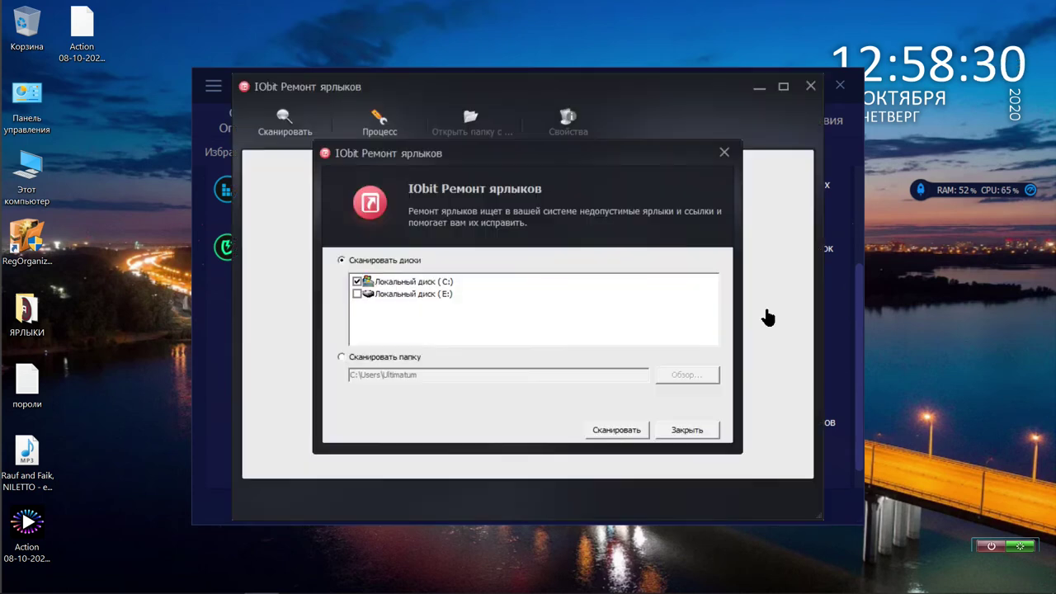
click(632, 431)
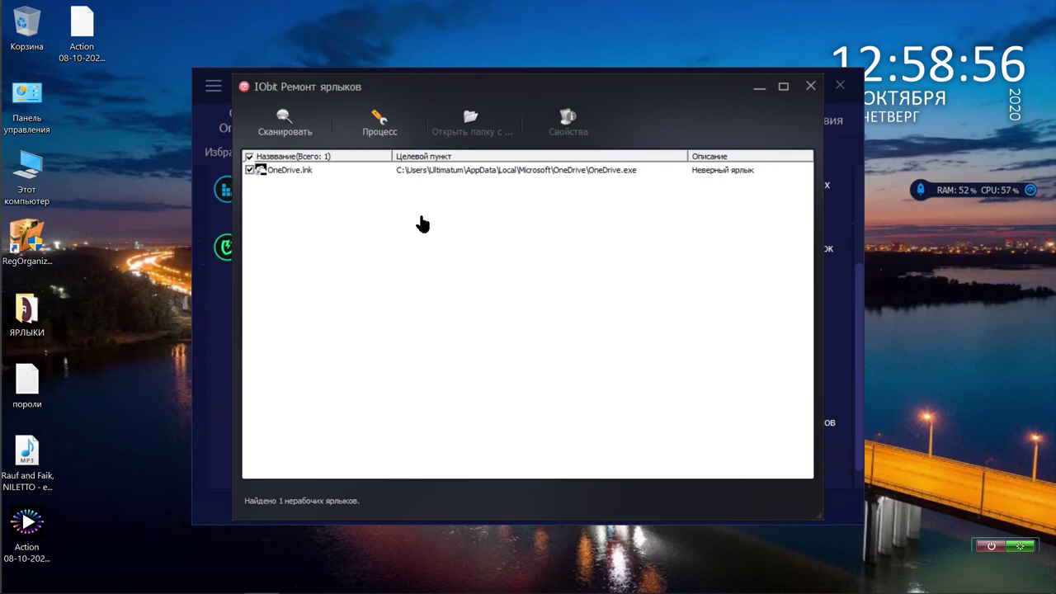
click(382, 132)
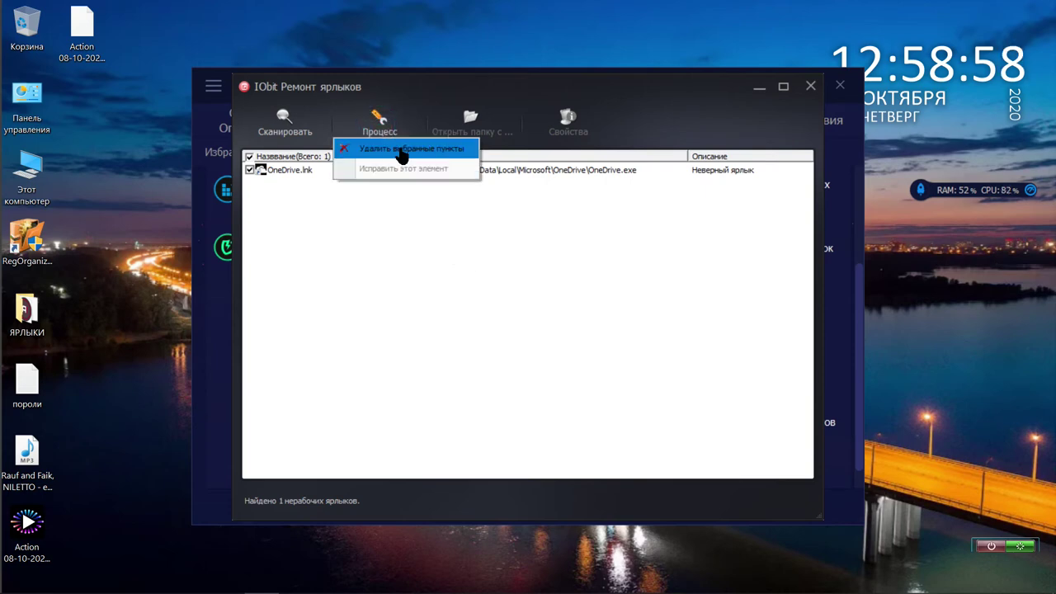
click(400, 148)
click(561, 342)
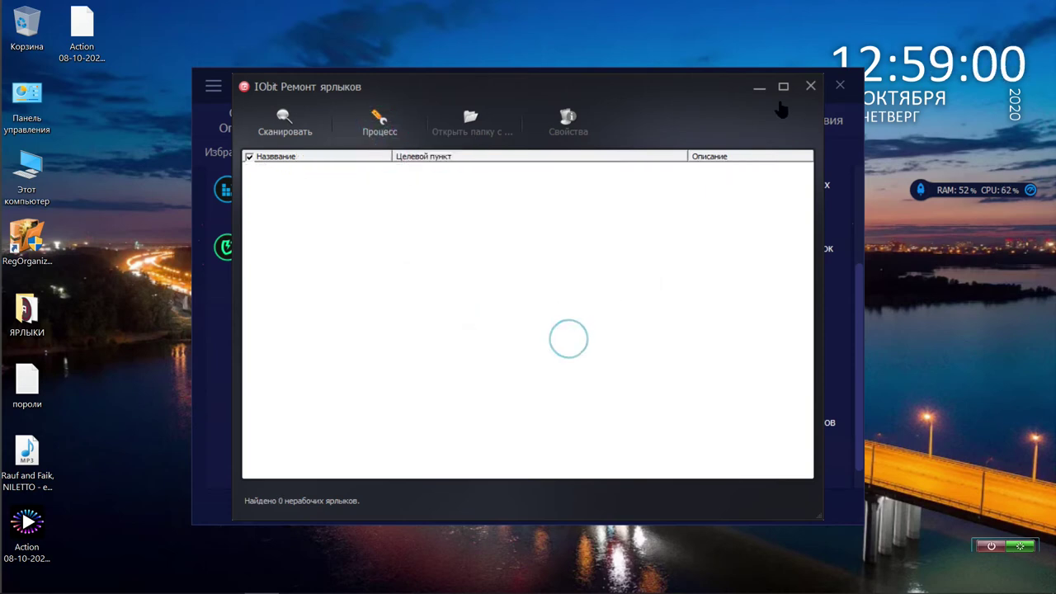
click(808, 86)
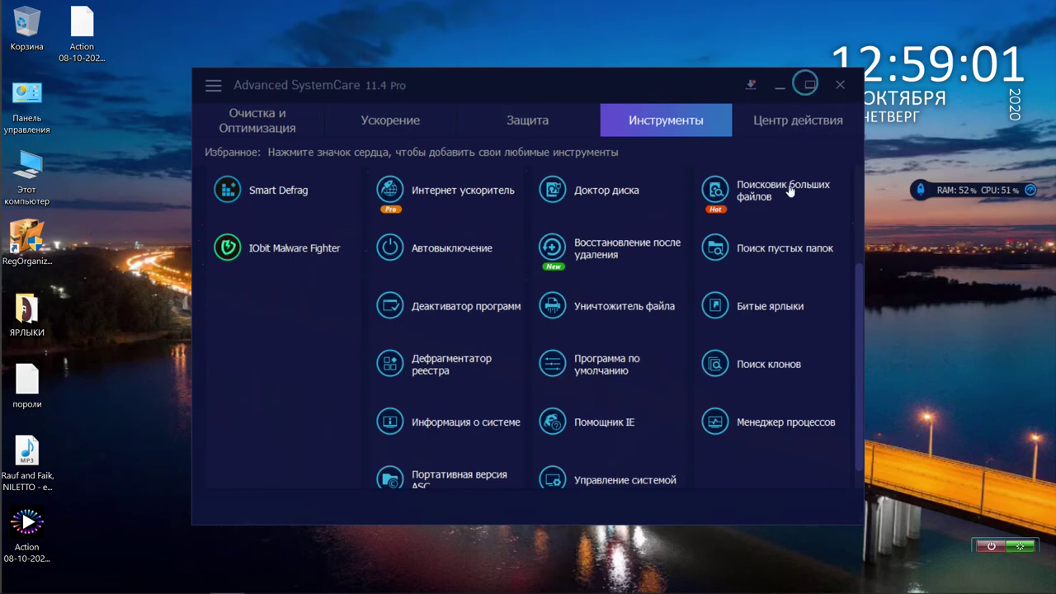
Open Поиск клонов and scan only drive C: for duplicate files.
click(751, 375)
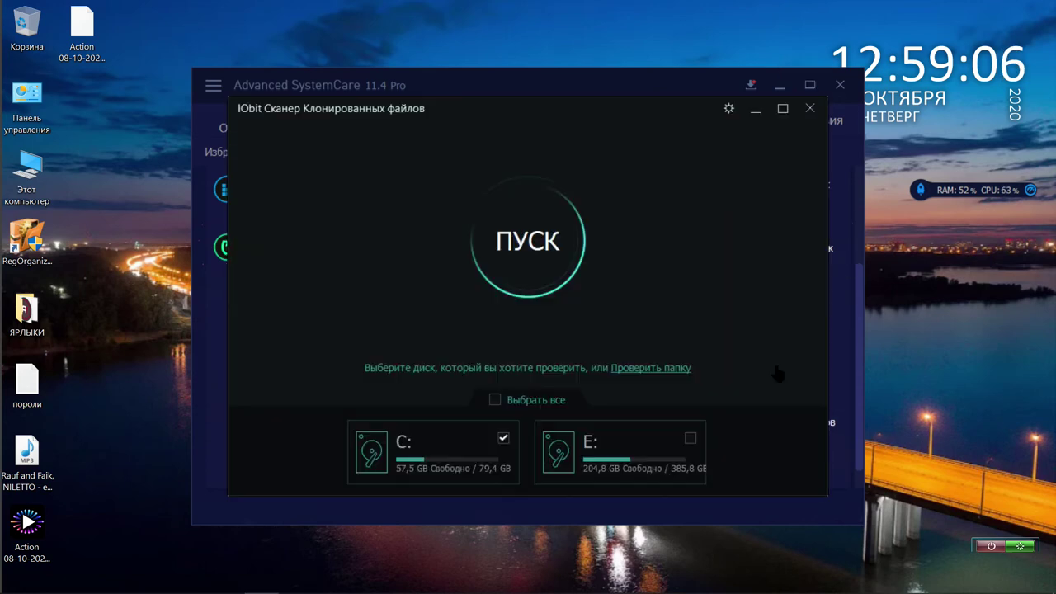
click(455, 453)
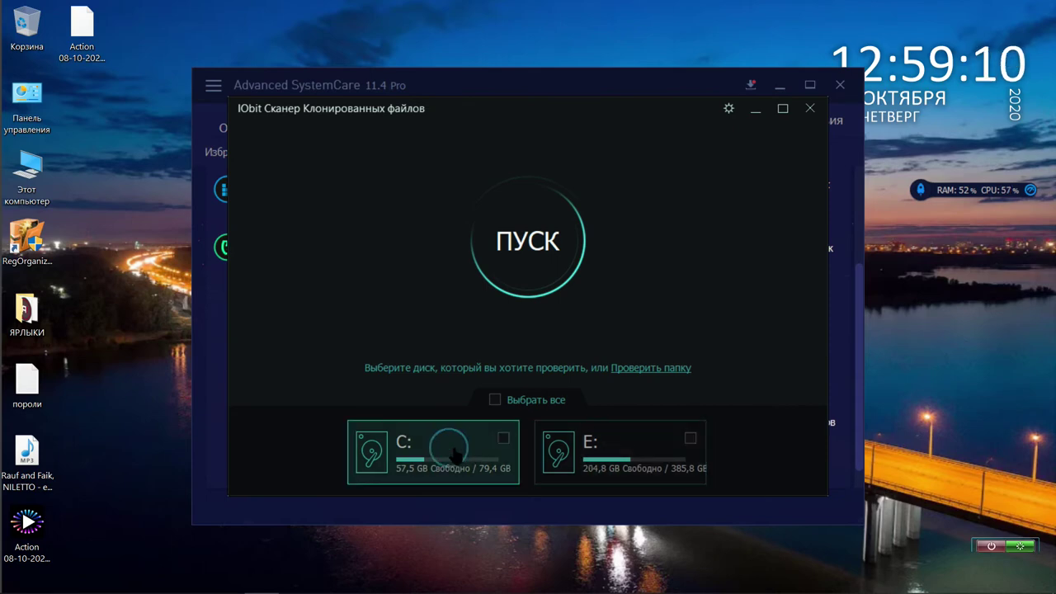
click(500, 438)
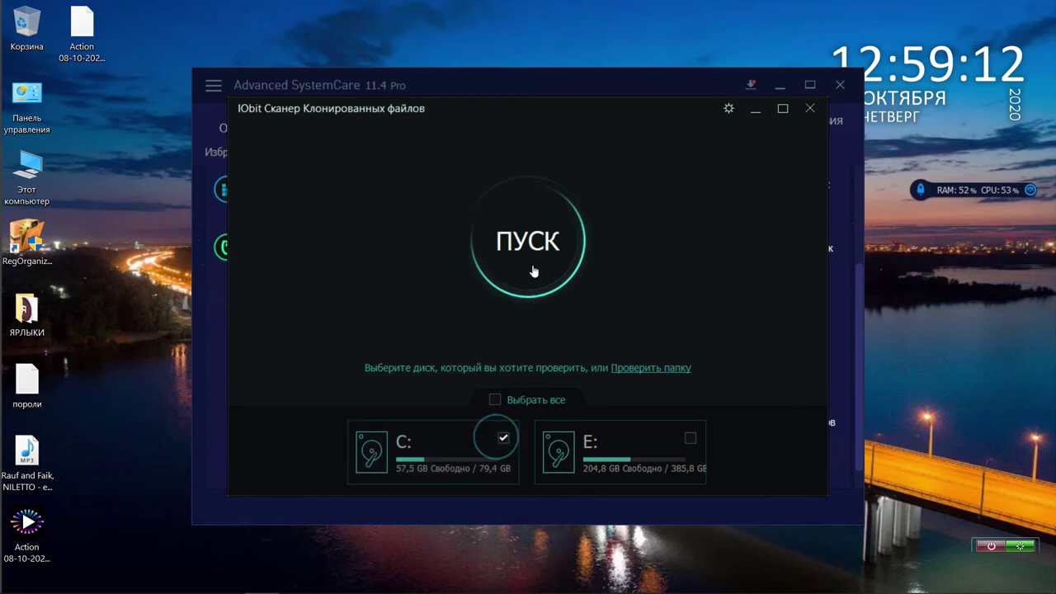
click(532, 271)
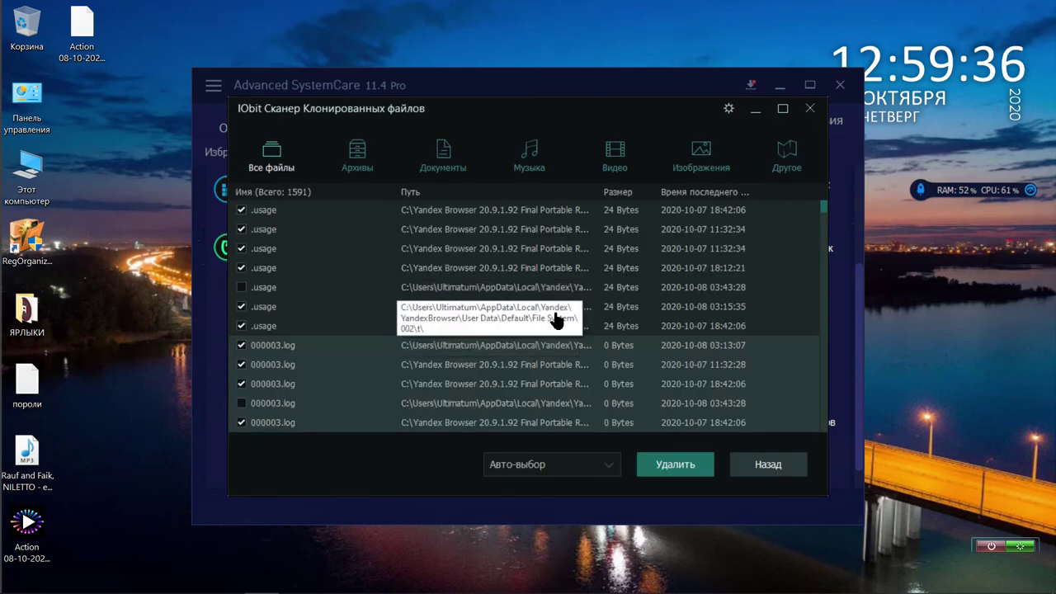
Review the list of duplicate files found on drive C: and close the clone scanner without deleting anything.
scroll(557, 322, down, 2)
scroll(557, 322, down, 4)
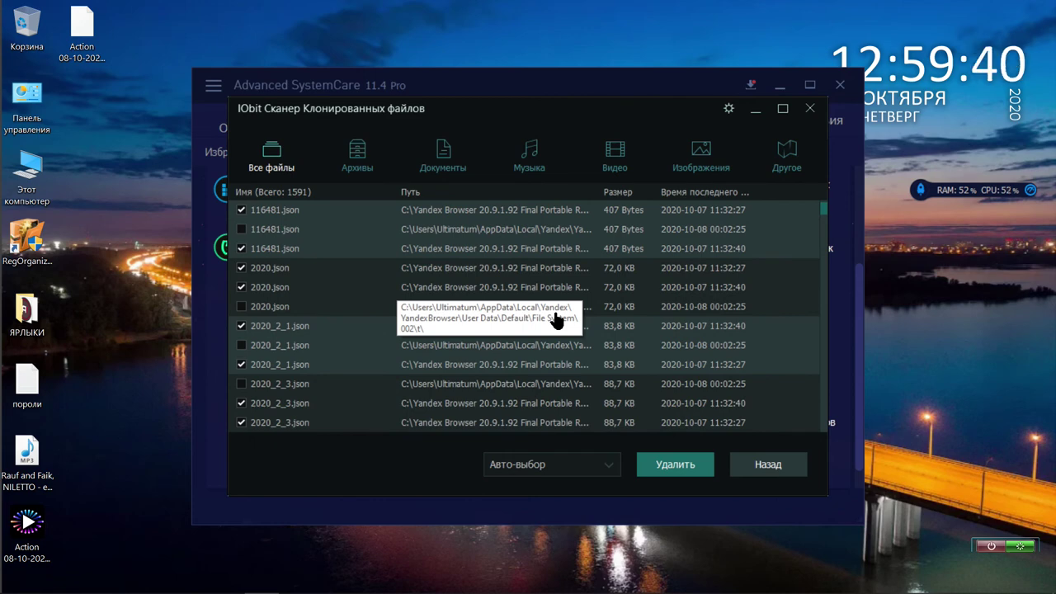
scroll(556, 320, down, 1)
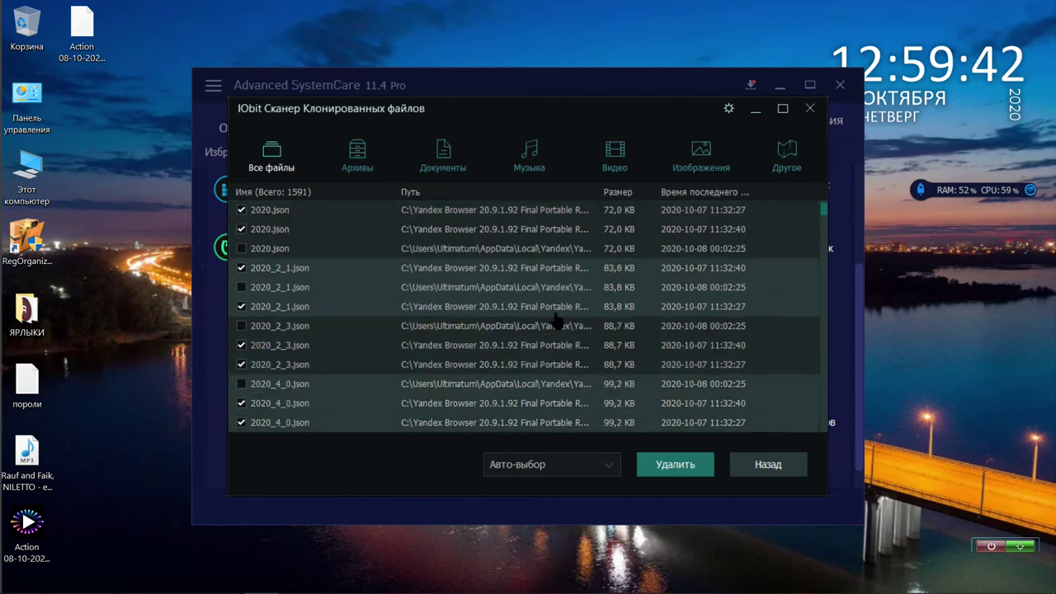
scroll(557, 320, down, 4)
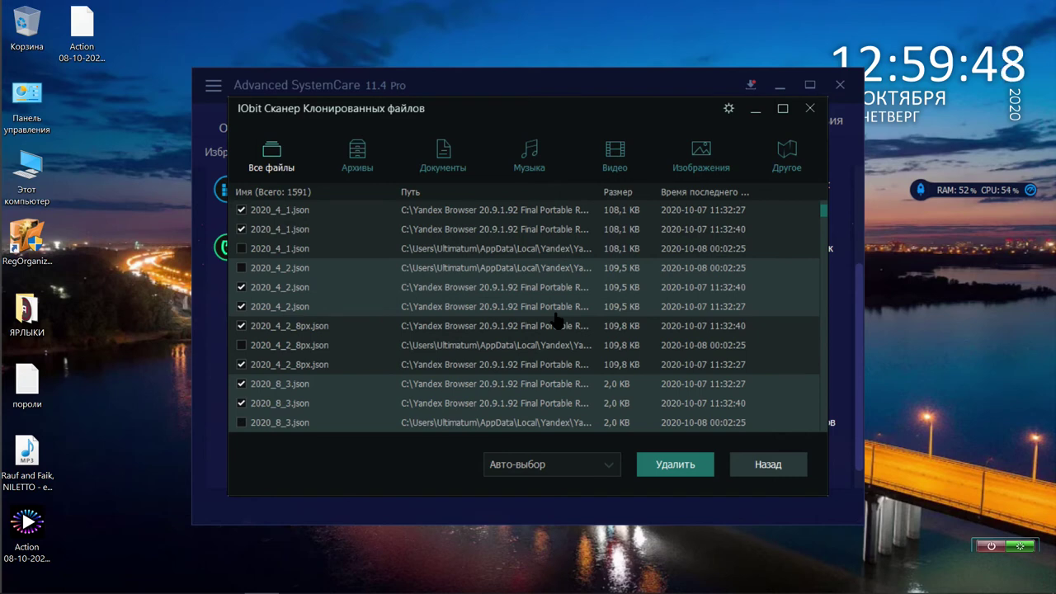
scroll(556, 321, down, 2)
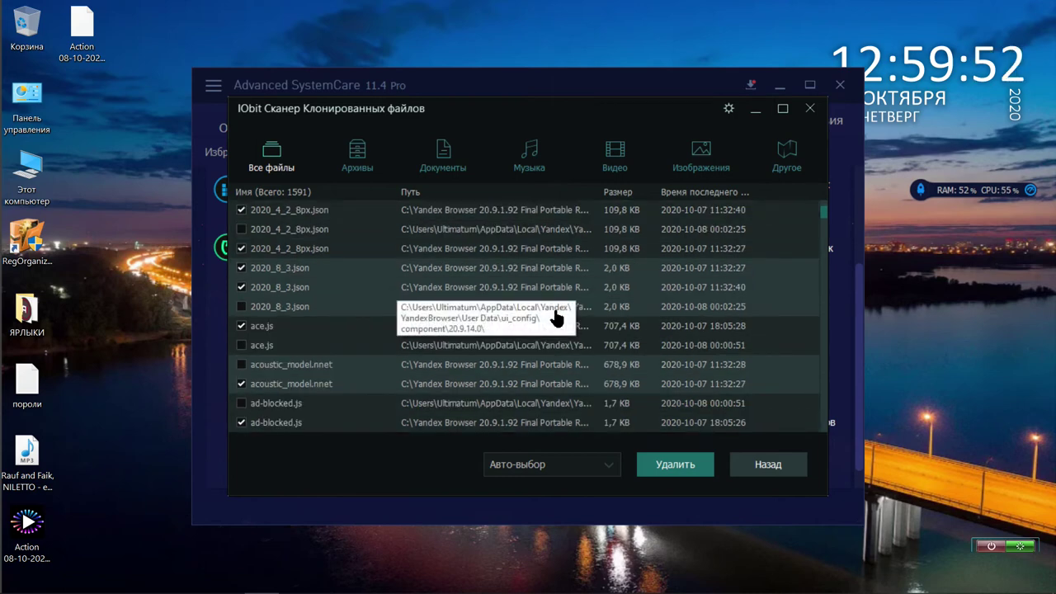
click(810, 108)
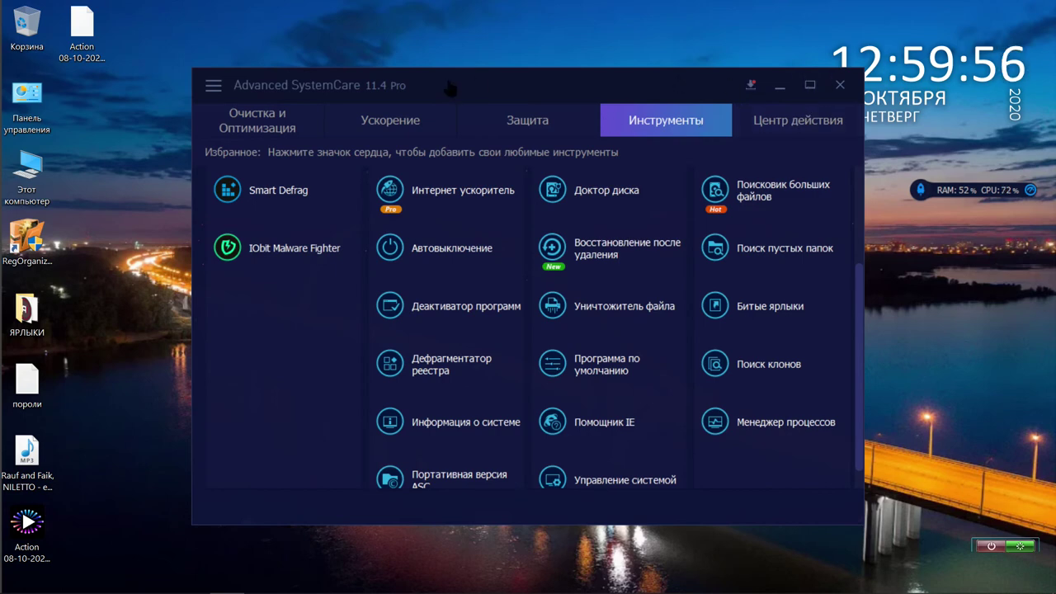
Look over the main menu with its skin and settings entries, dismiss it and close Advanced SystemCare.
click(212, 87)
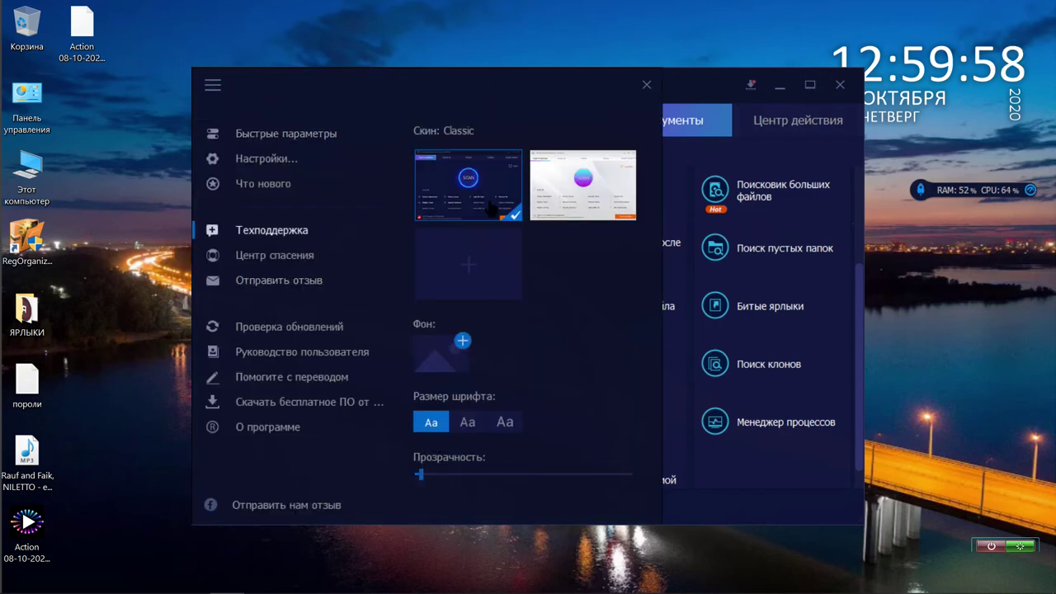
click(713, 93)
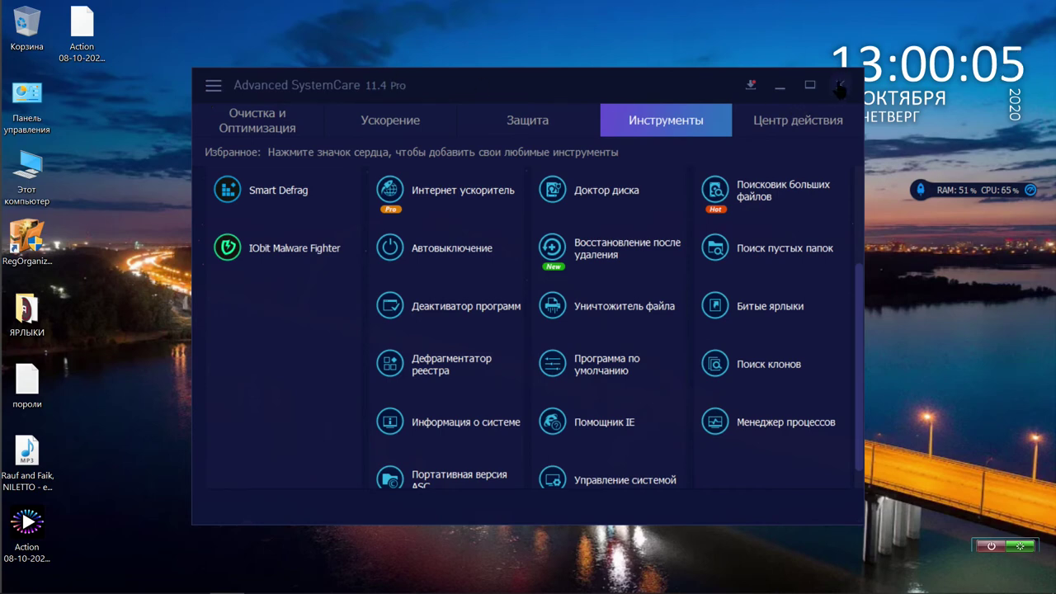
click(839, 86)
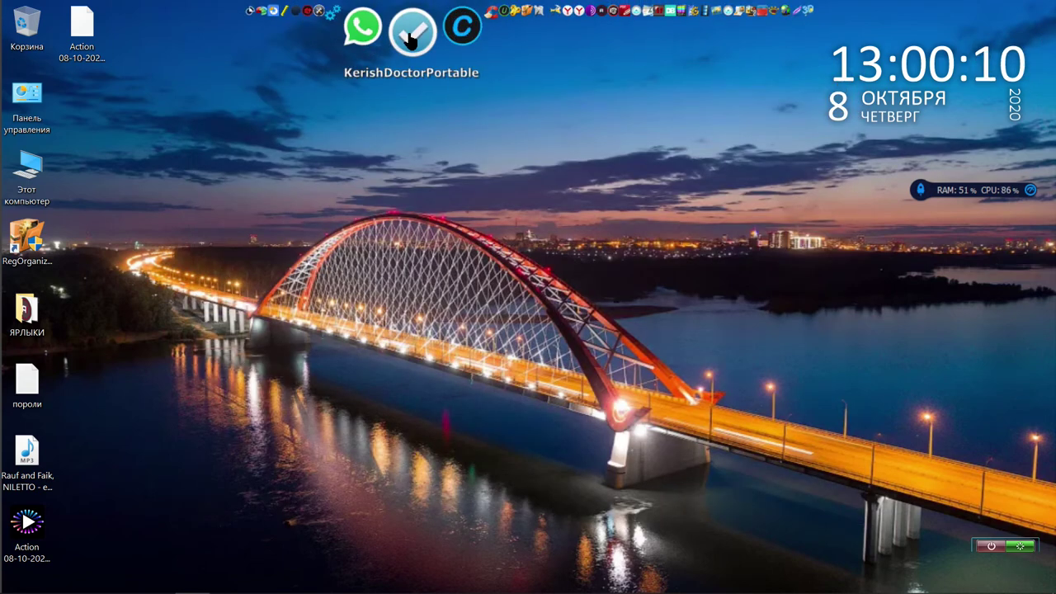
Launch KerishDoctorPortable from the desktop dock and allow it to run with administrator rights.
click(409, 33)
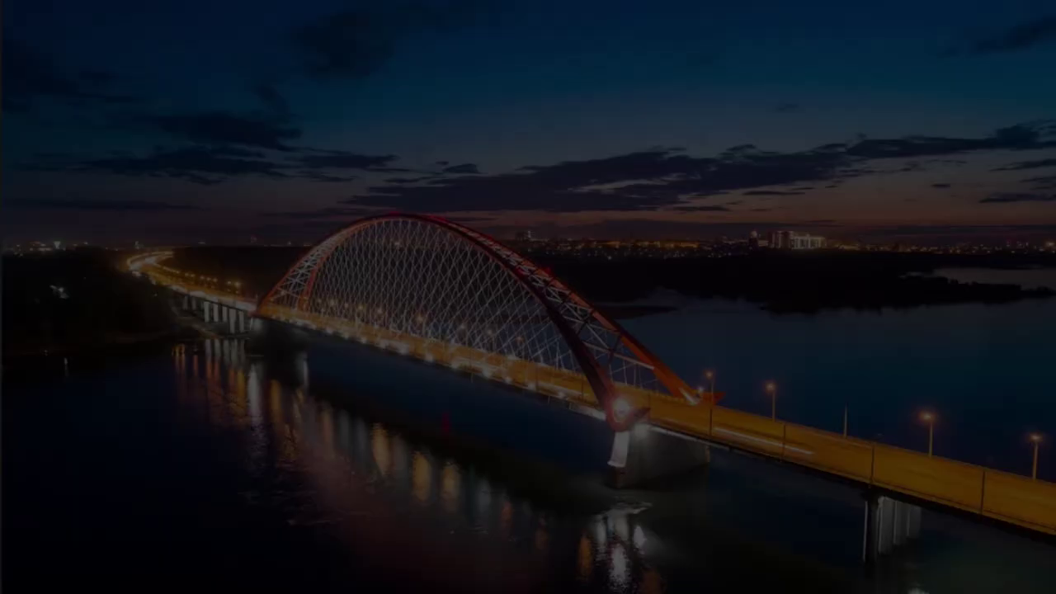
click(513, 396)
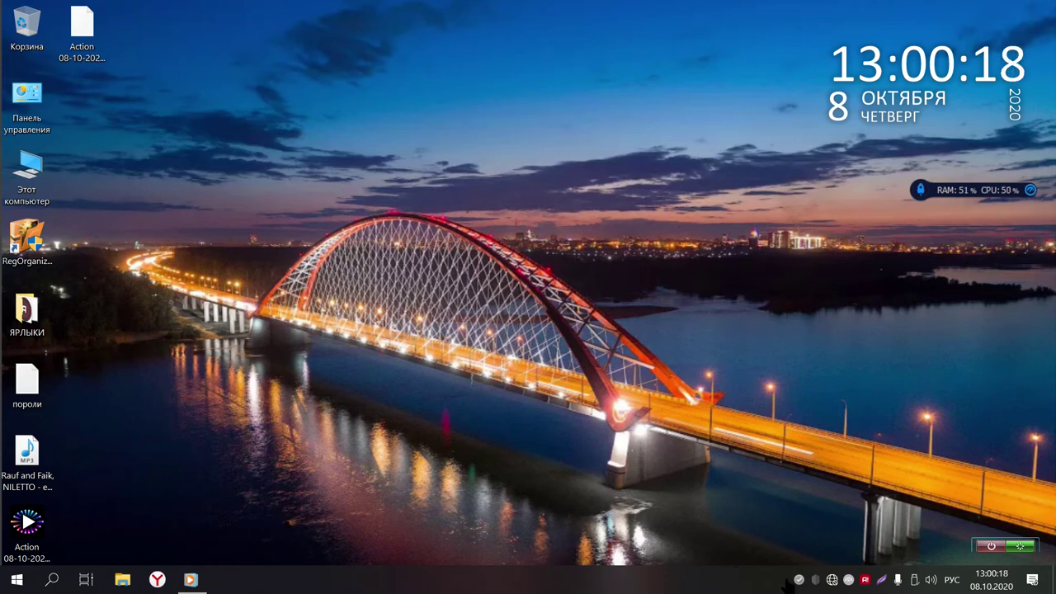
mouse_move(799, 582)
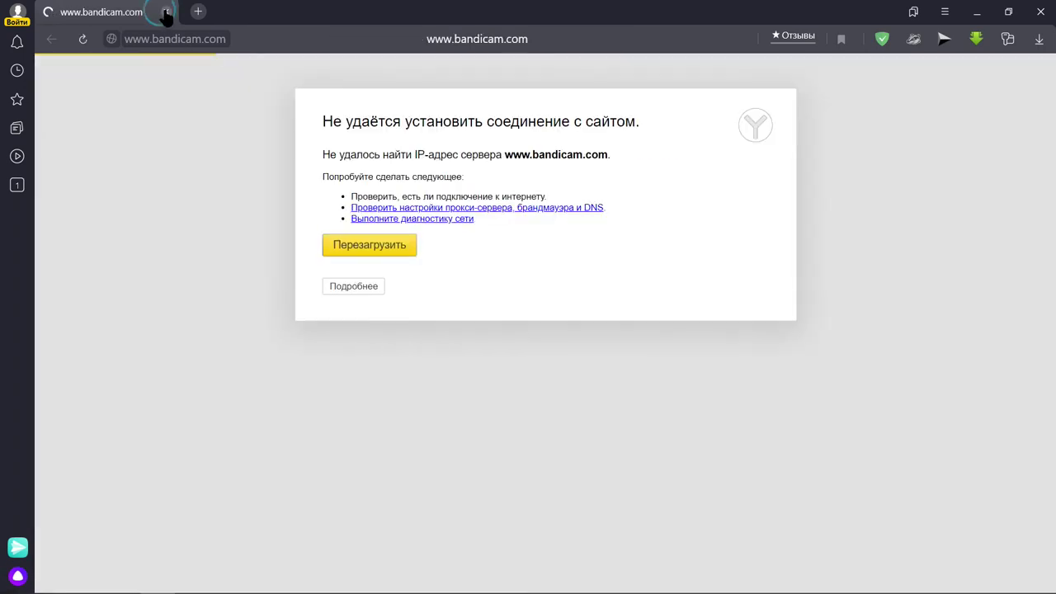
click(166, 14)
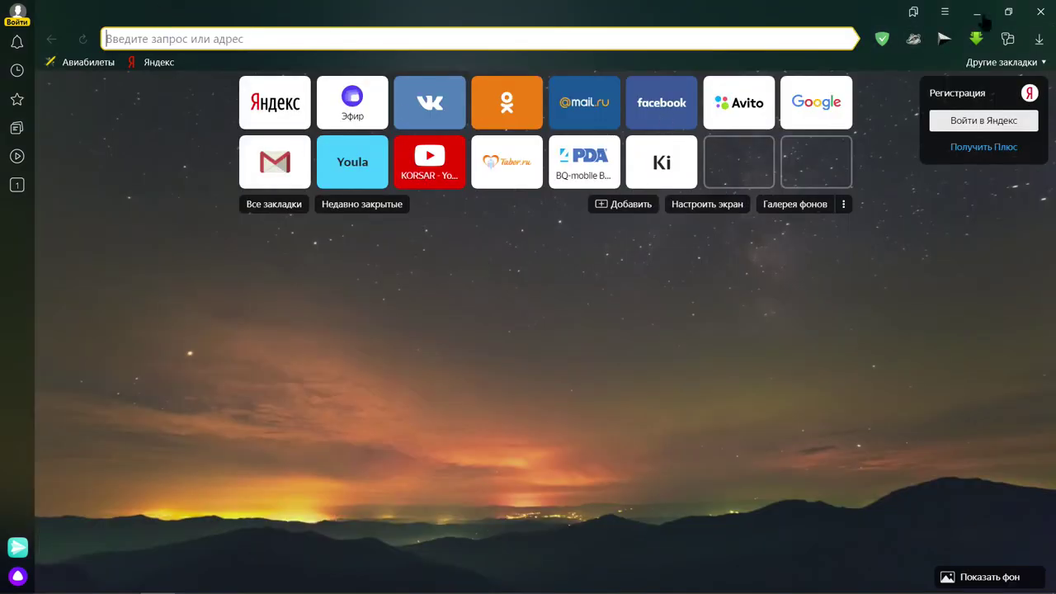
drag(849, 16, 652, 30)
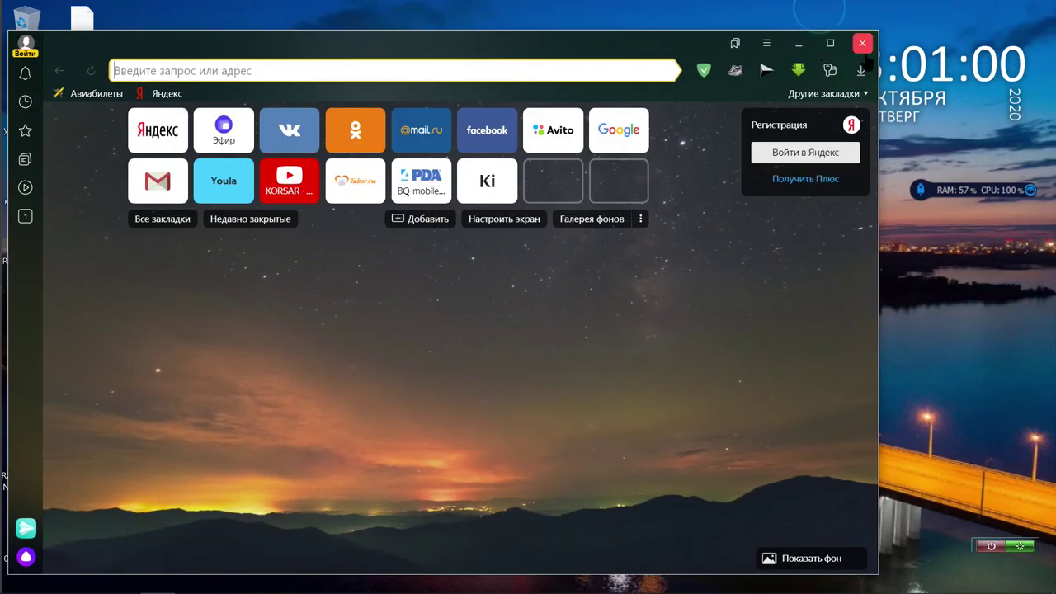
click(862, 43)
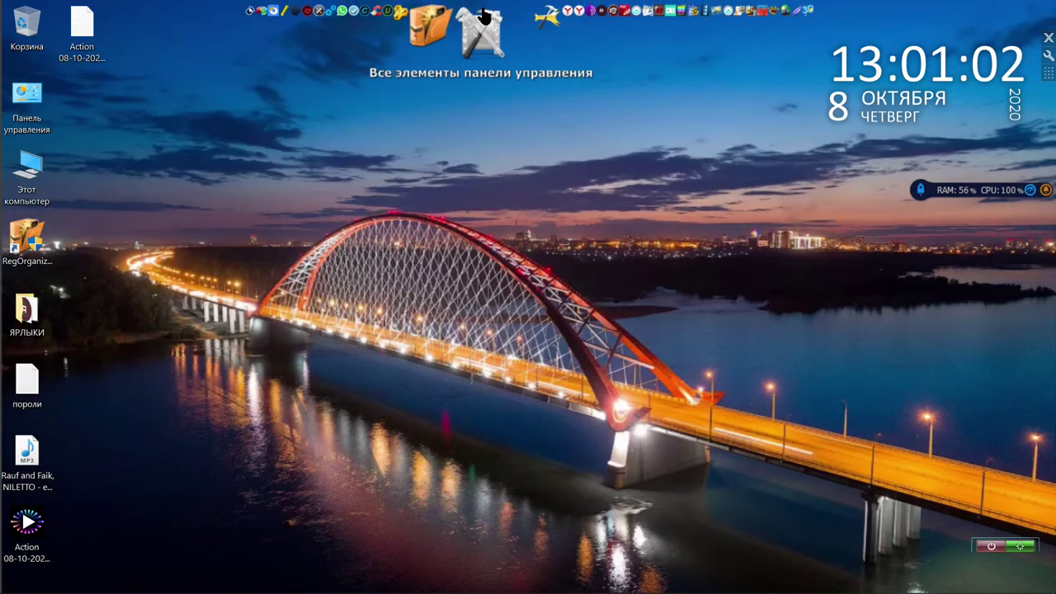
Start the portable Yandex Browser, acknowledge the launcher's clean-up notice and launch YandexPortable (2).
click(516, 35)
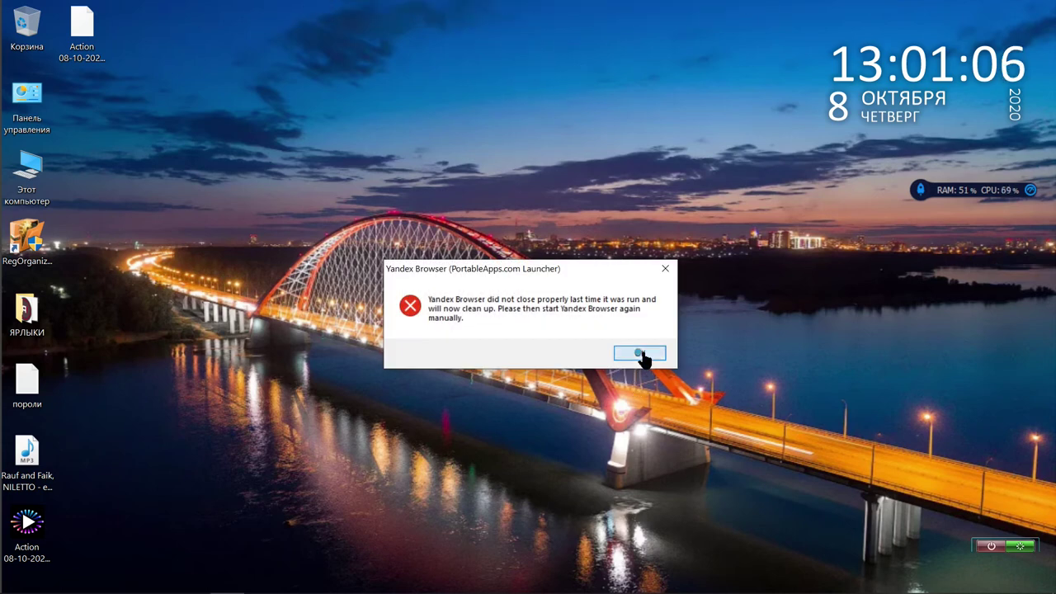
click(639, 353)
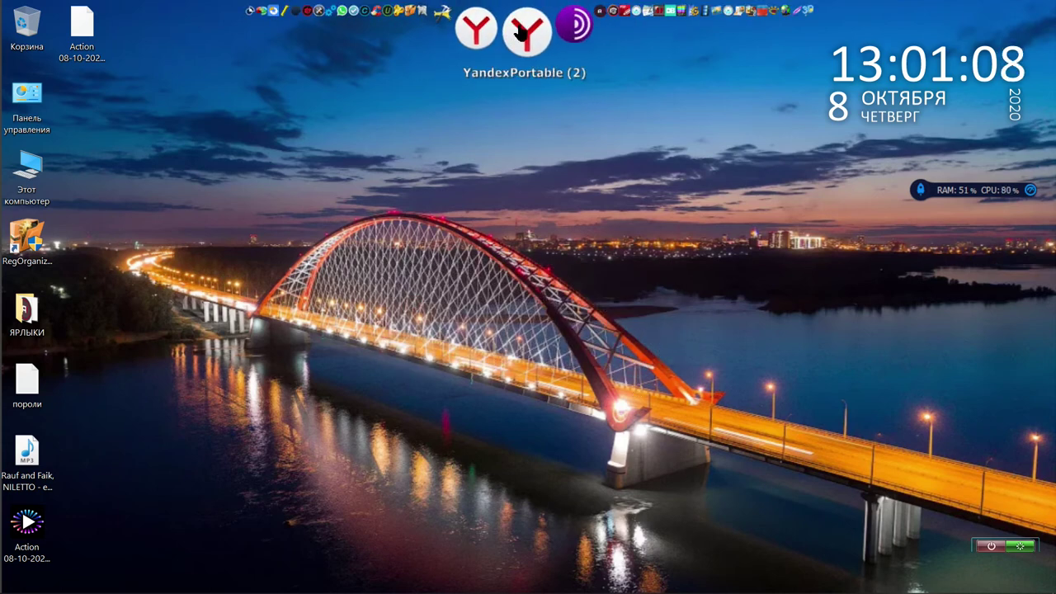
click(518, 33)
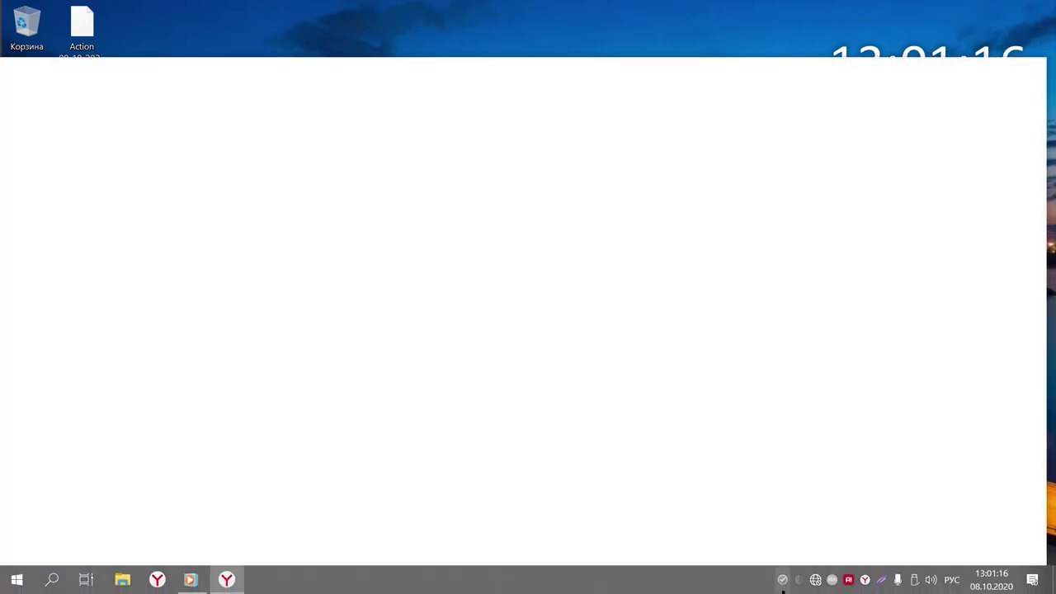
drag(381, 80, 408, 24)
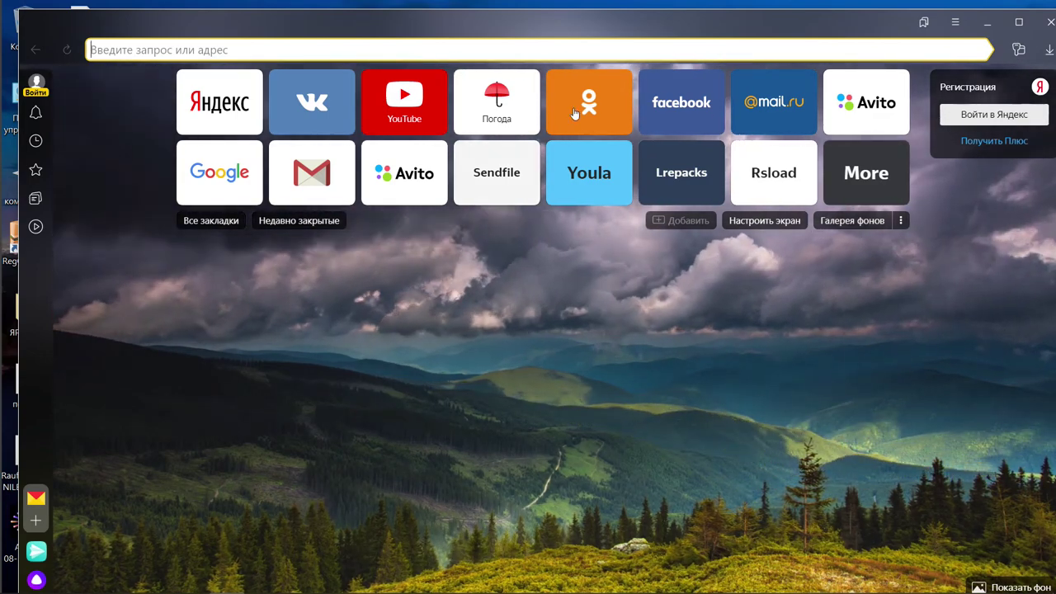
drag(627, 33, 605, 27)
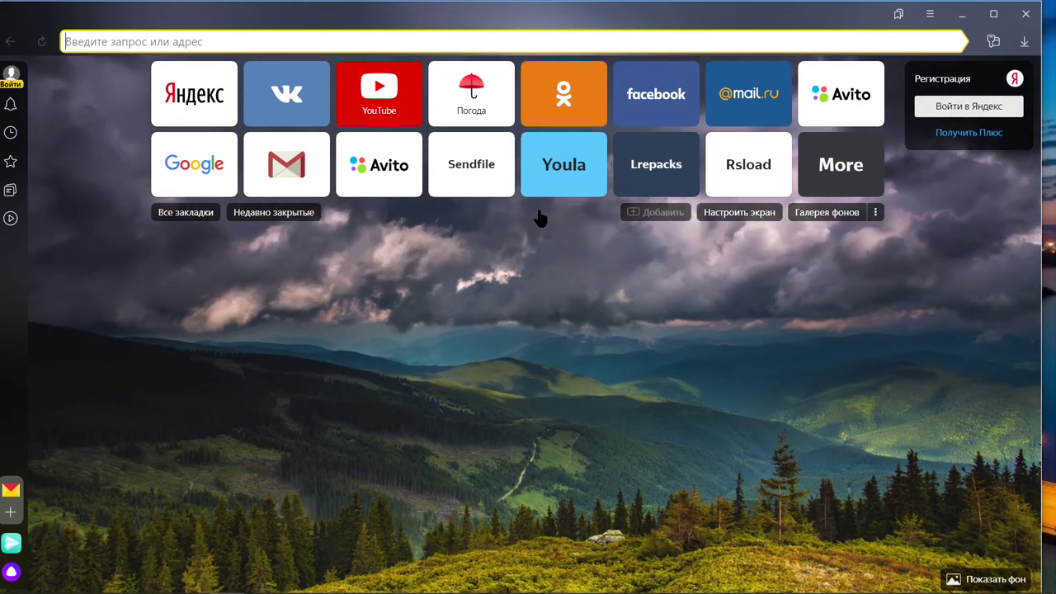
double_click(598, 19)
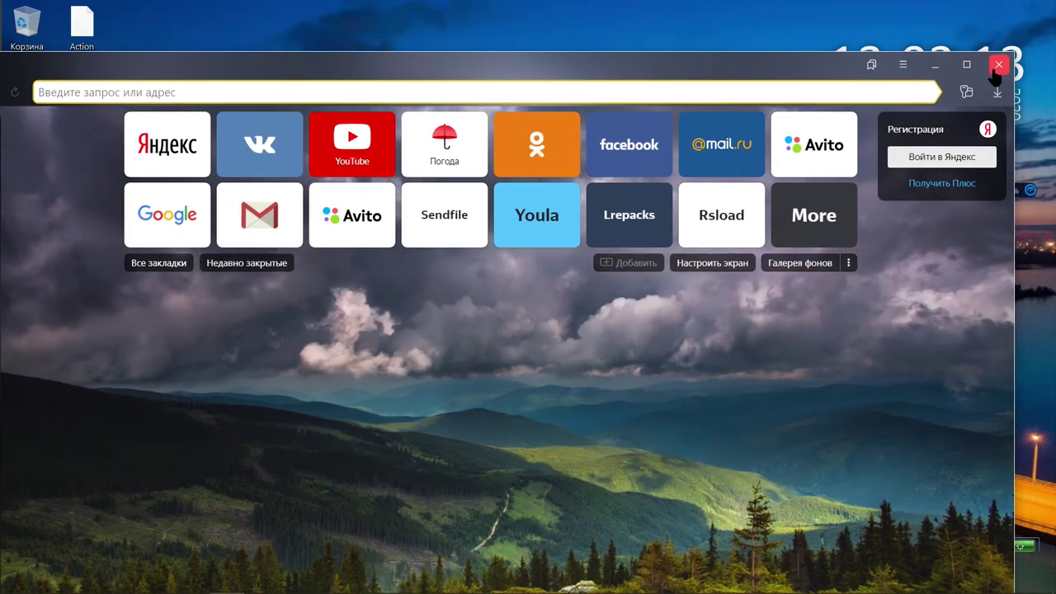
double_click(584, 61)
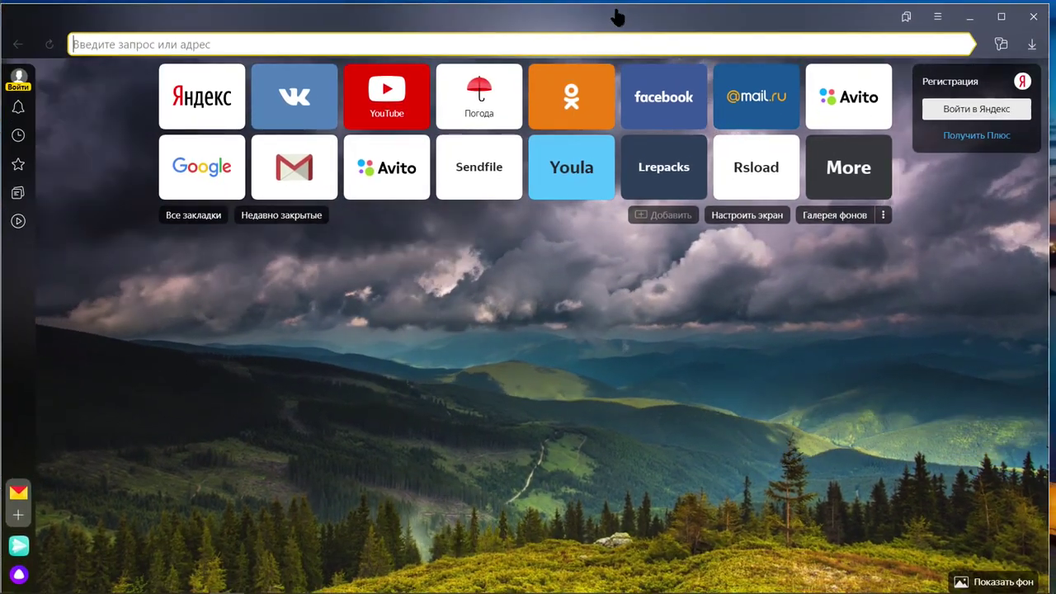
drag(618, 16, 587, 49)
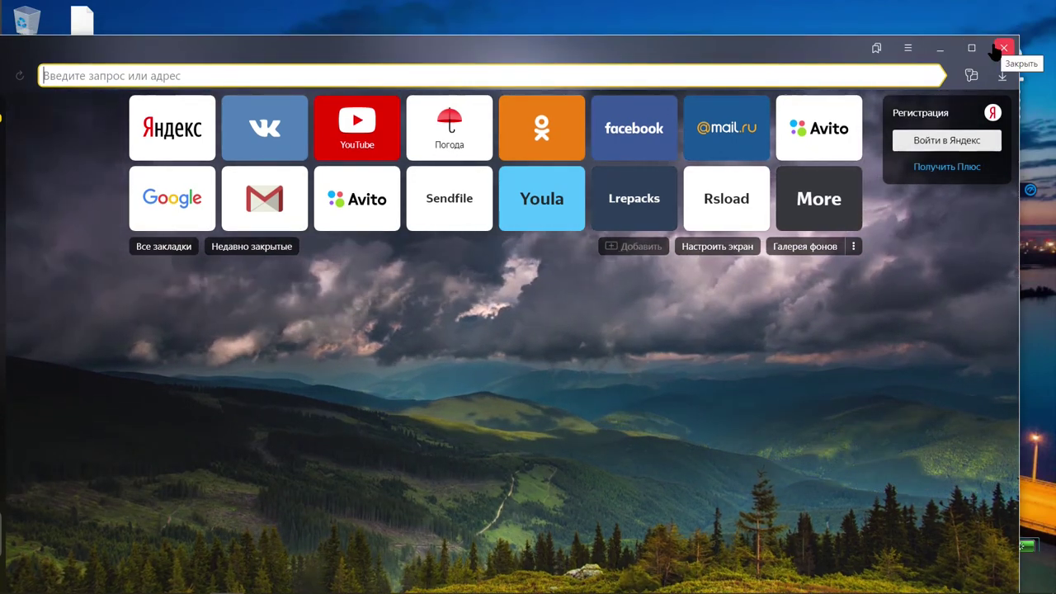
Check the saved passwords under Пароли и карты in Yandex Browser and close the browser.
click(908, 48)
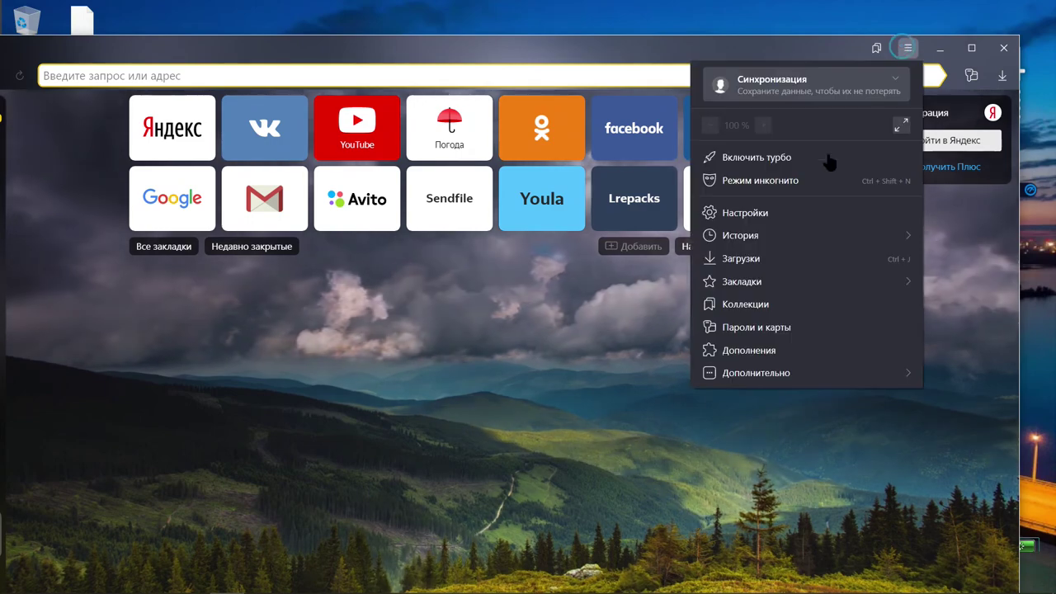
click(766, 329)
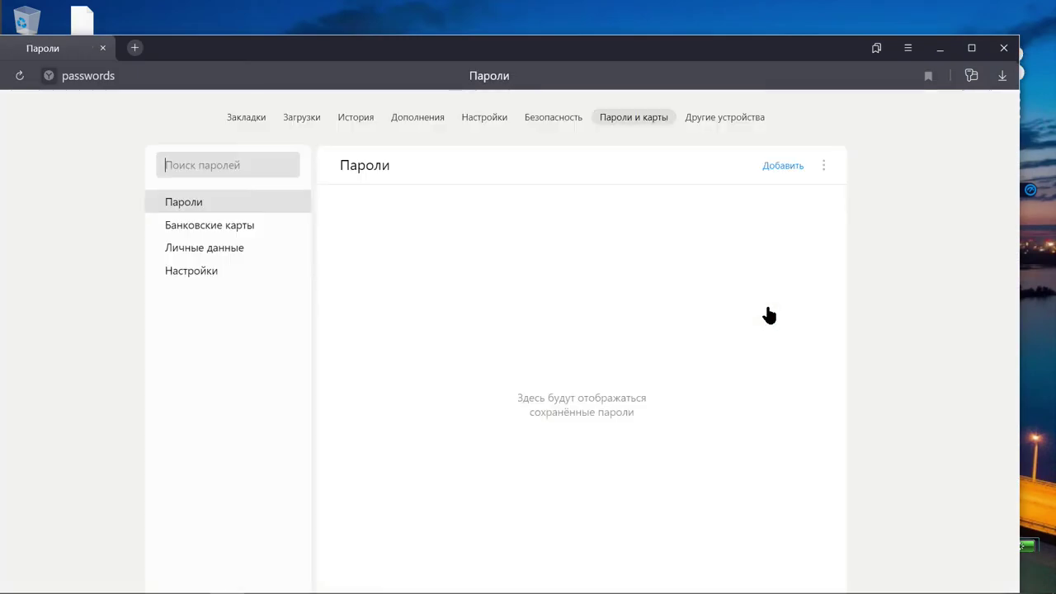
click(1003, 47)
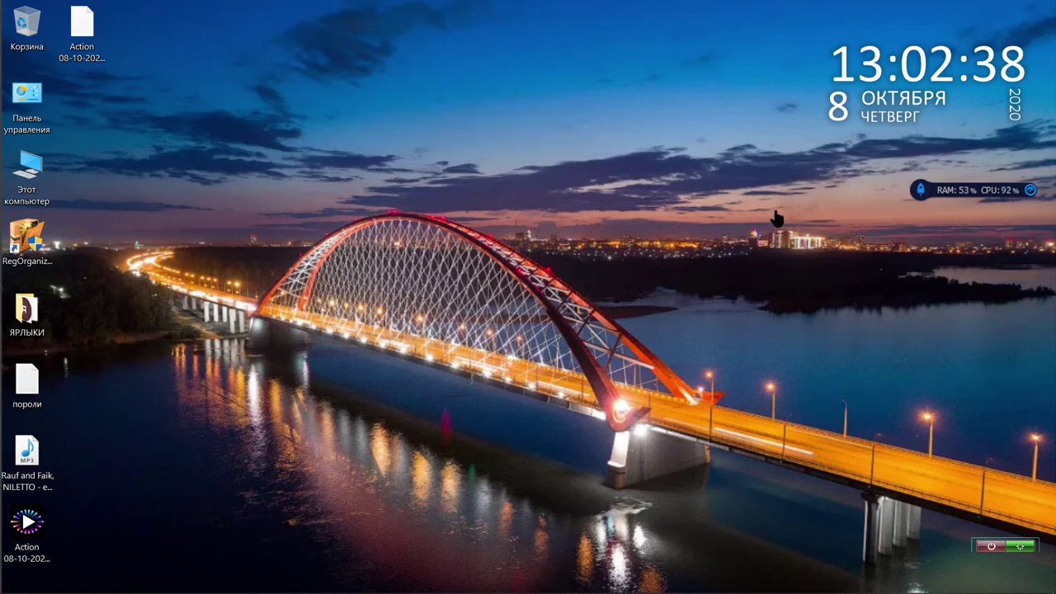
Launch IObitUninstallerPortable from the desktop dock and allow it to run with administrator rights.
mouse_move(401, 10)
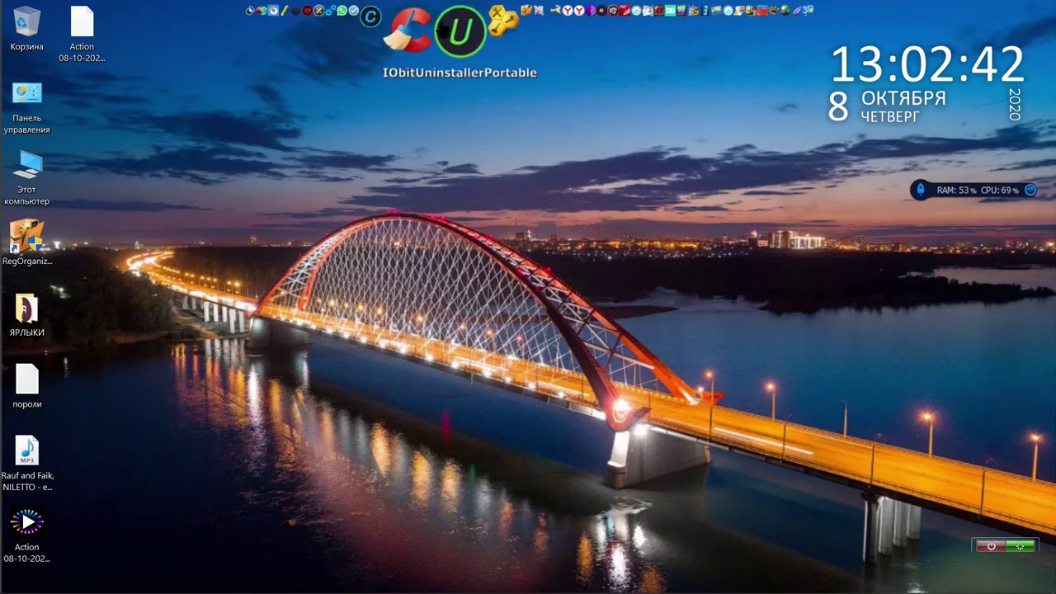
click(444, 29)
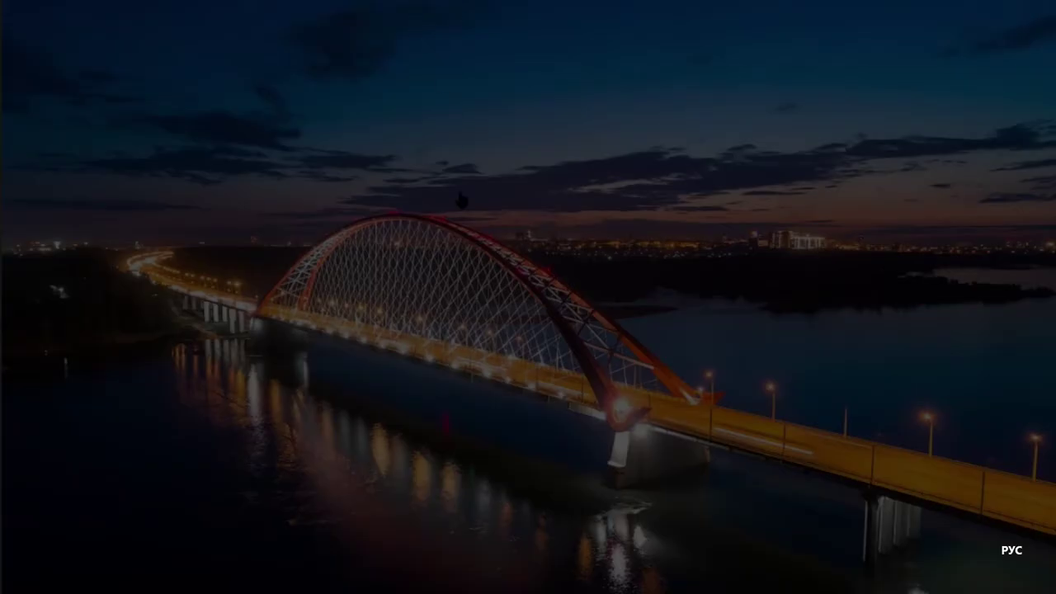
click(472, 389)
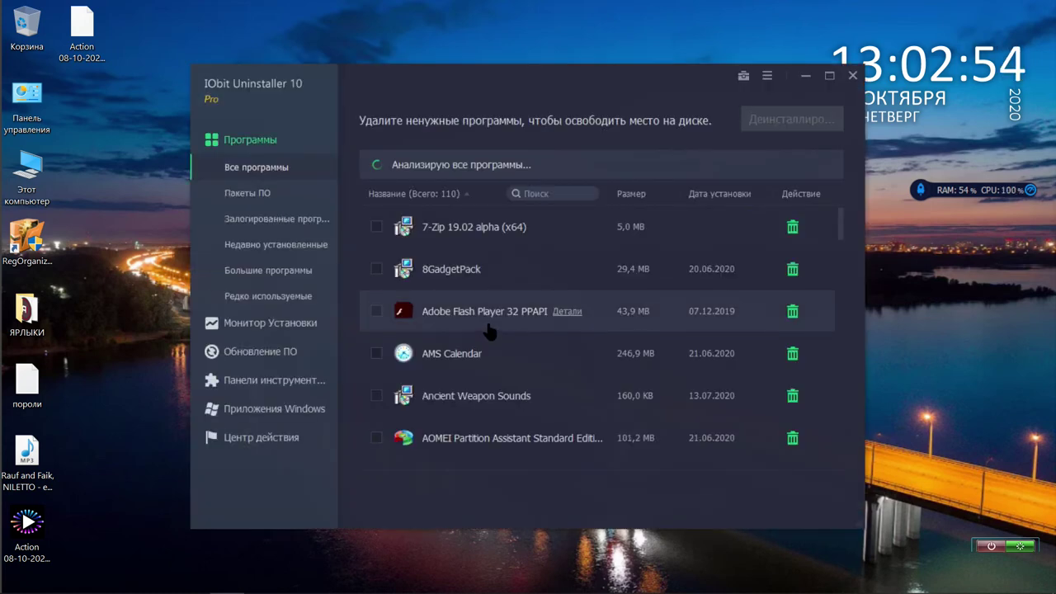
Look through the whole Все программы list of installed programs down to its end and back to the start.
scroll(488, 330, down, 3)
scroll(489, 330, down, 8)
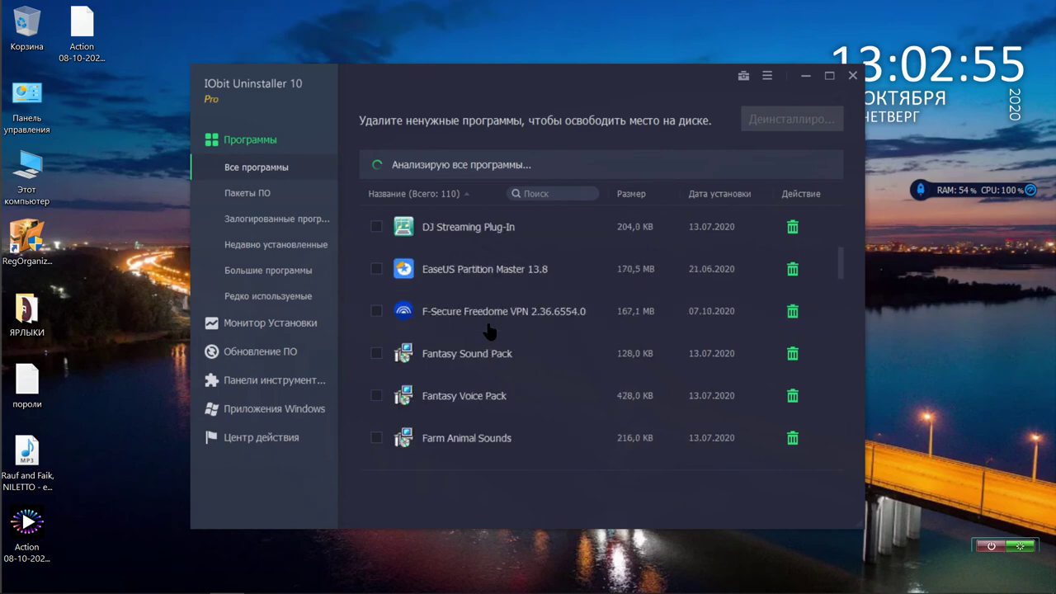
scroll(488, 330, down, 8)
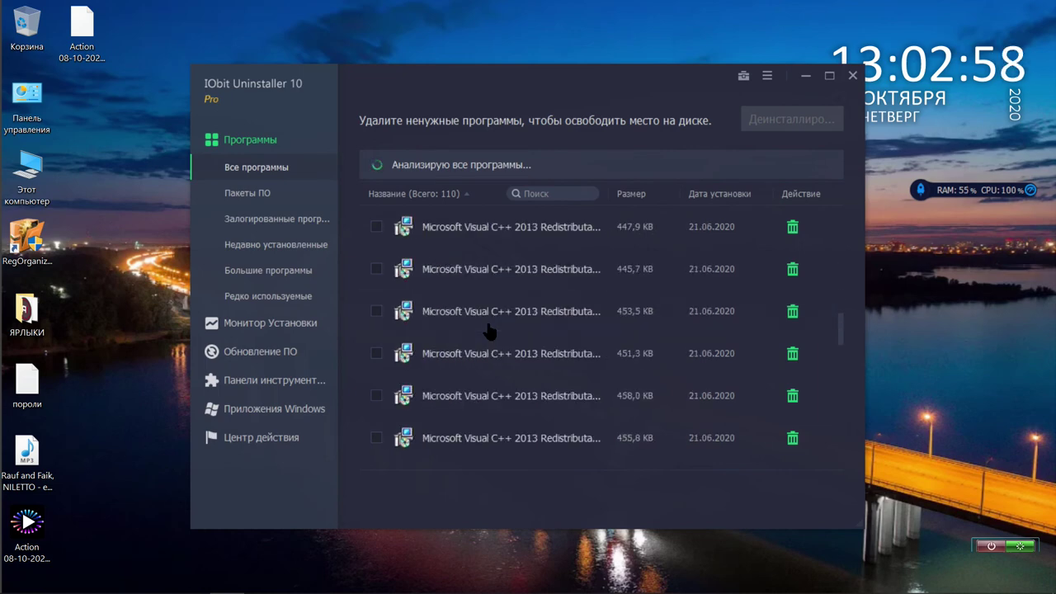
scroll(489, 330, down, 10)
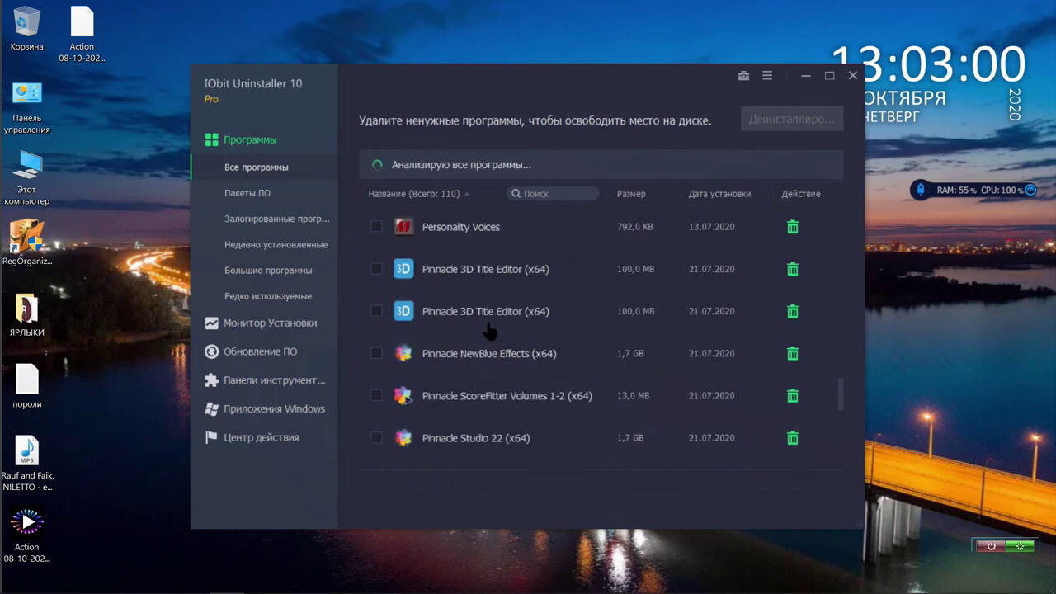
scroll(488, 330, down, 5)
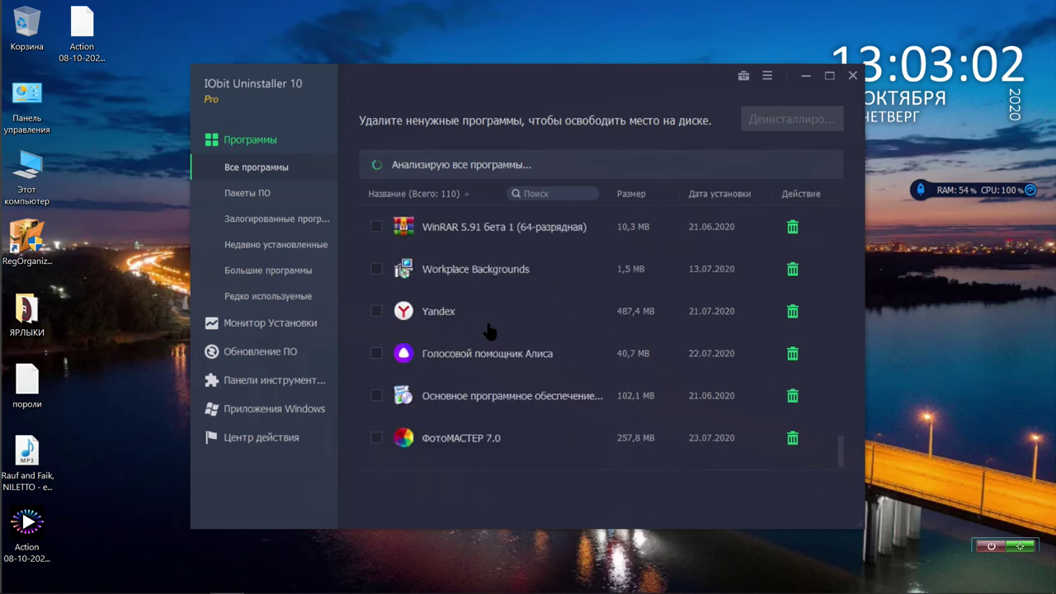
scroll(488, 330, up, 1)
scroll(488, 329, down, 1)
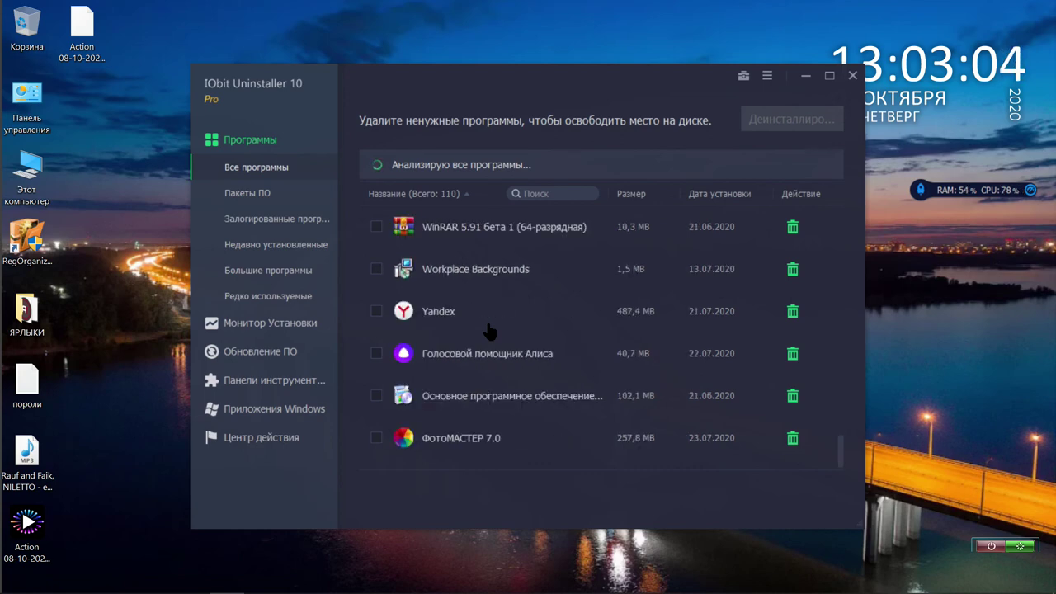
scroll(489, 330, up, 10)
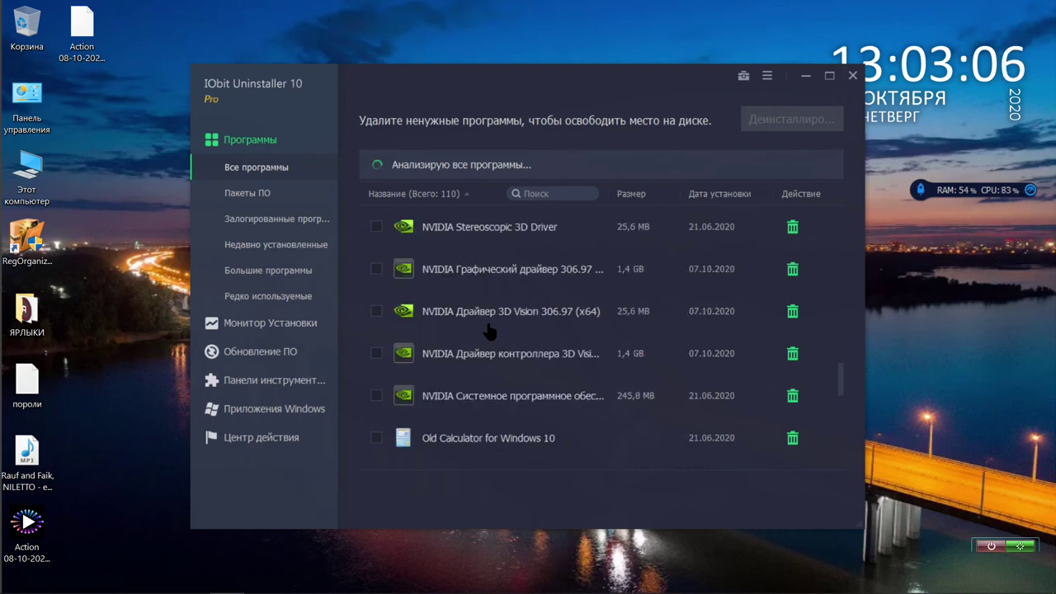
scroll(488, 330, up, 8)
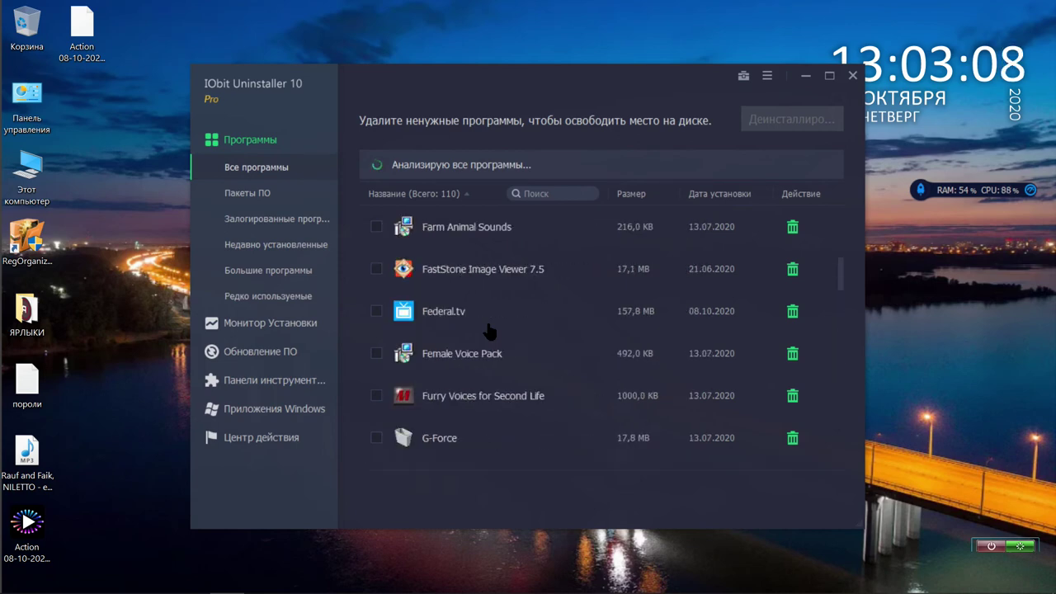
scroll(488, 330, up, 10)
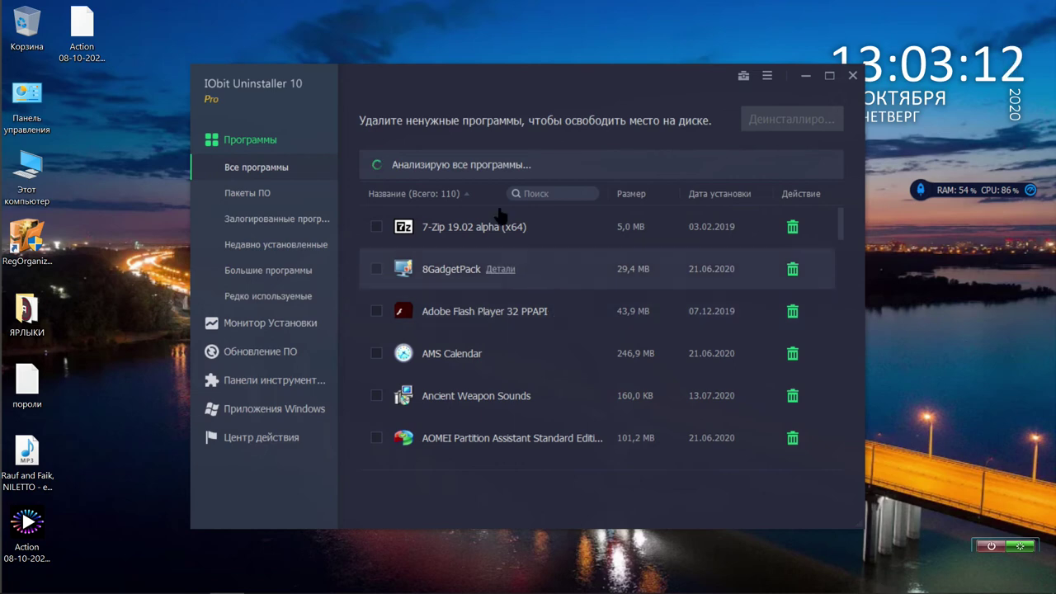
Move the uninstaller window clear of the desktop clock and review the installed programs again down to Голосовой помощник Алиса.
drag(518, 93, 444, 65)
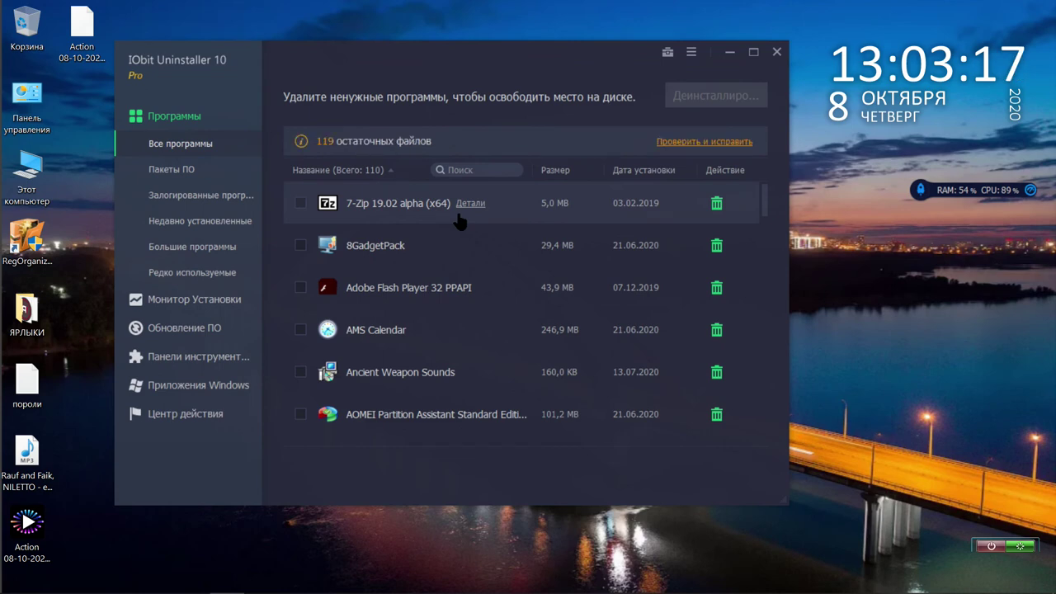
scroll(459, 221, down, 3)
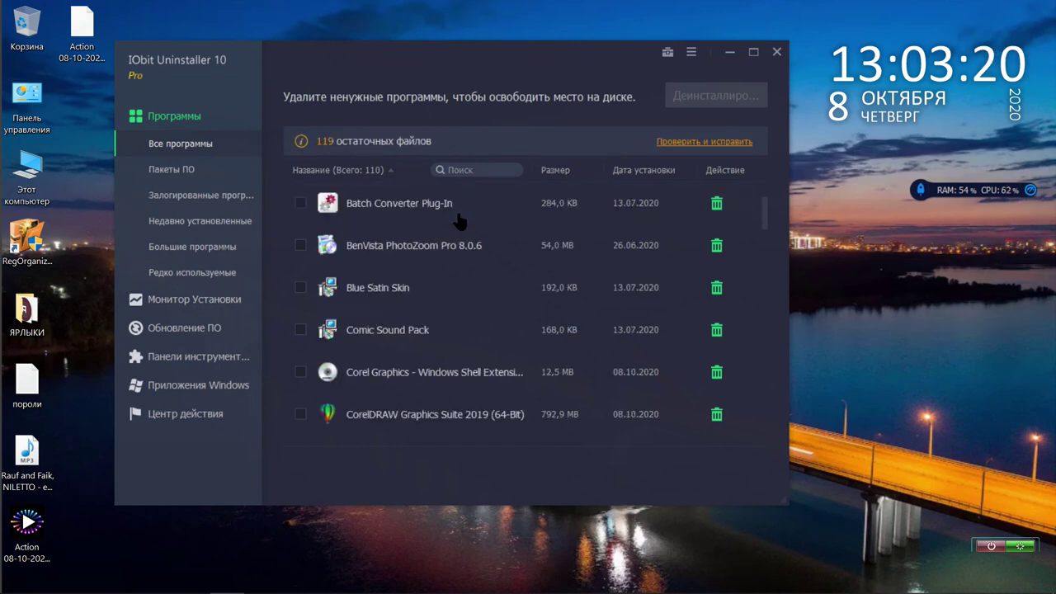
scroll(460, 221, down, 10)
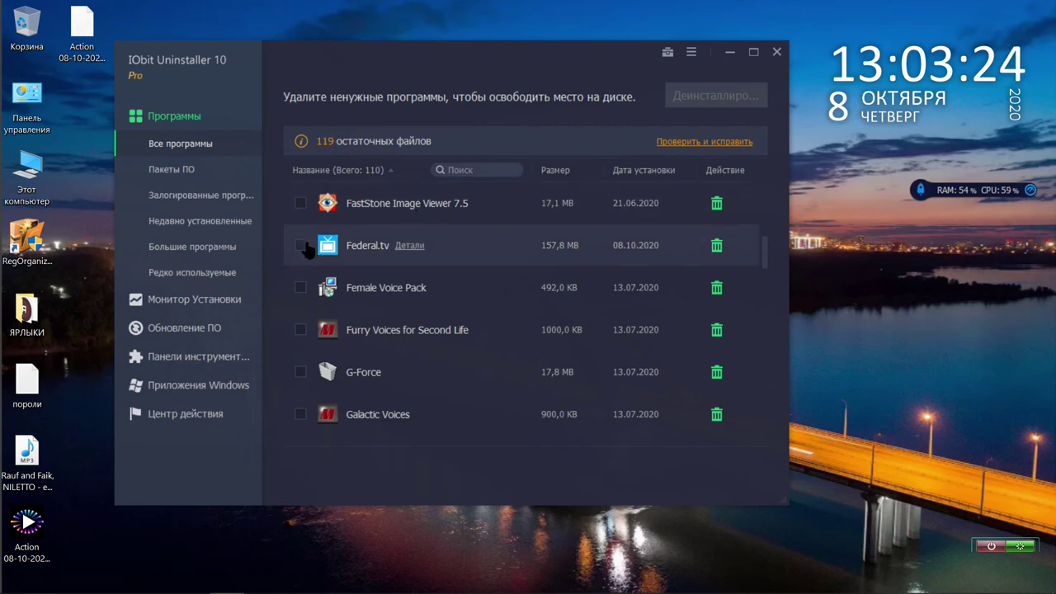
scroll(364, 282, down, 1)
scroll(517, 277, down, 1)
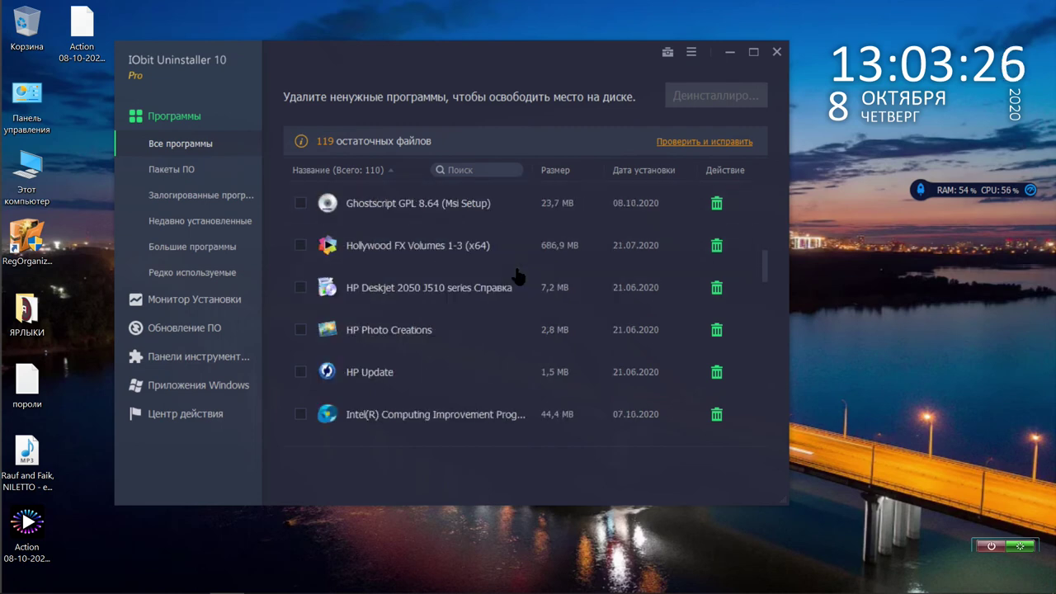
scroll(476, 258, down, 2)
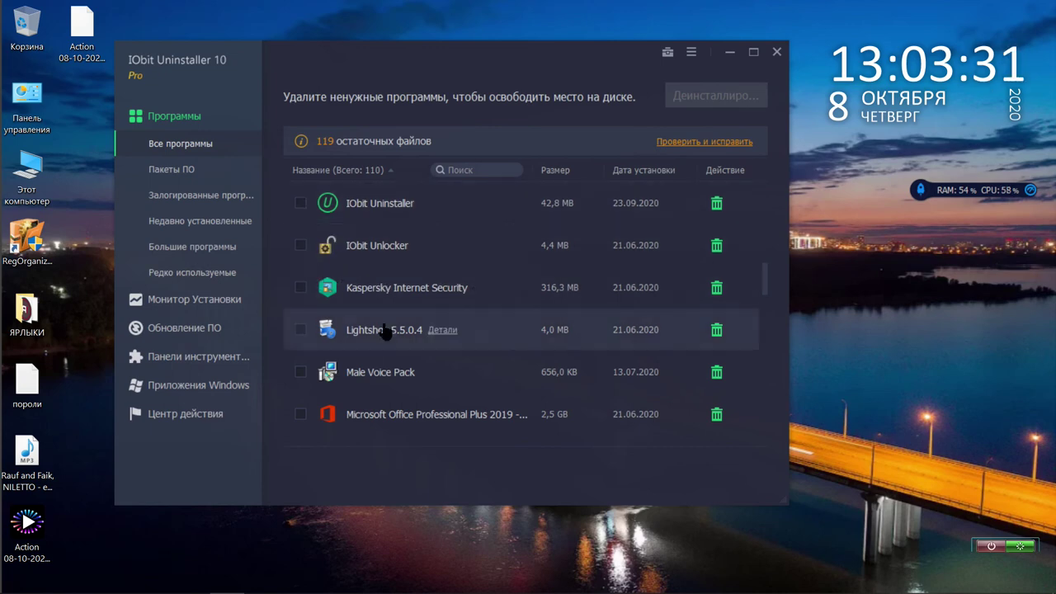
scroll(521, 330, down, 10)
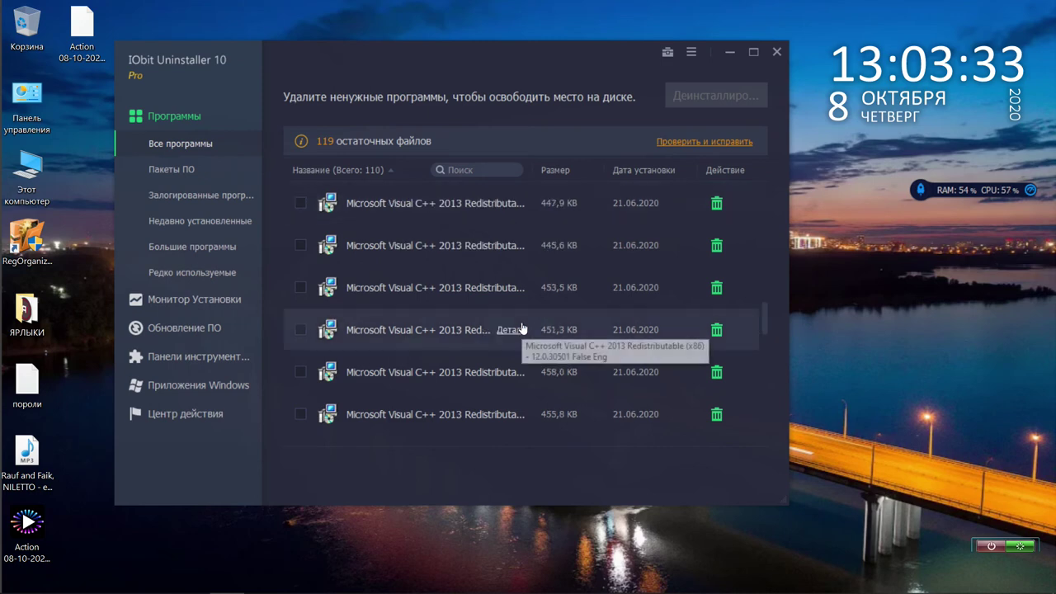
scroll(521, 329, down, 3)
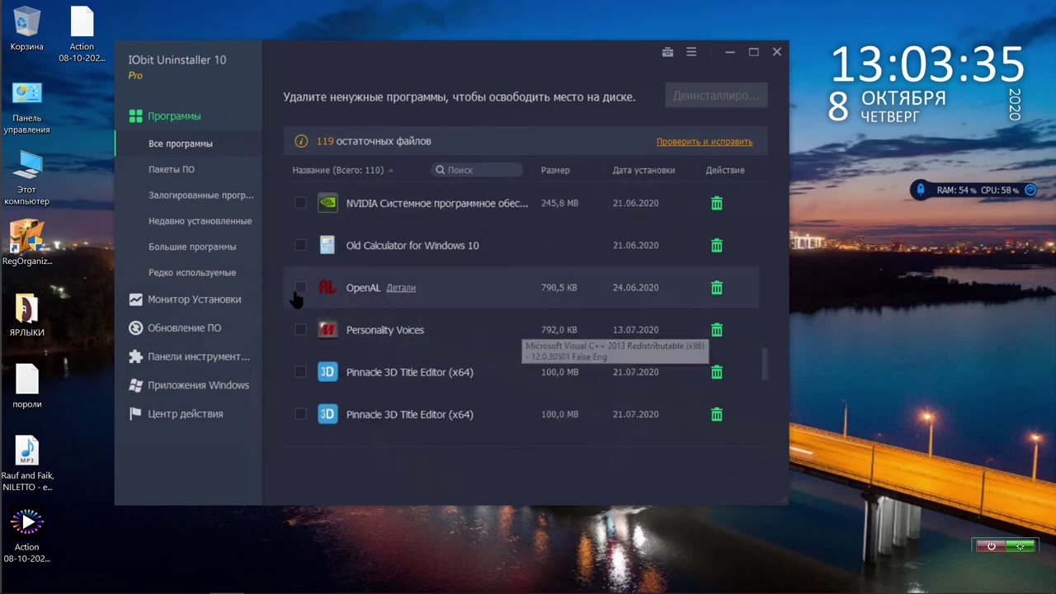
scroll(503, 305, down, 2)
scroll(503, 312, down, 10)
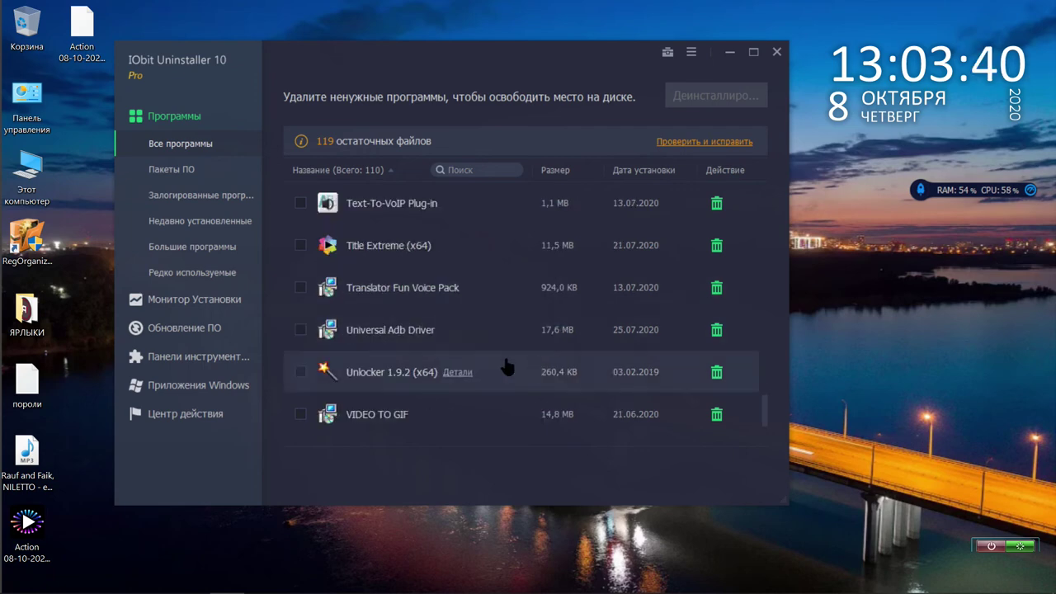
scroll(483, 374, down, 3)
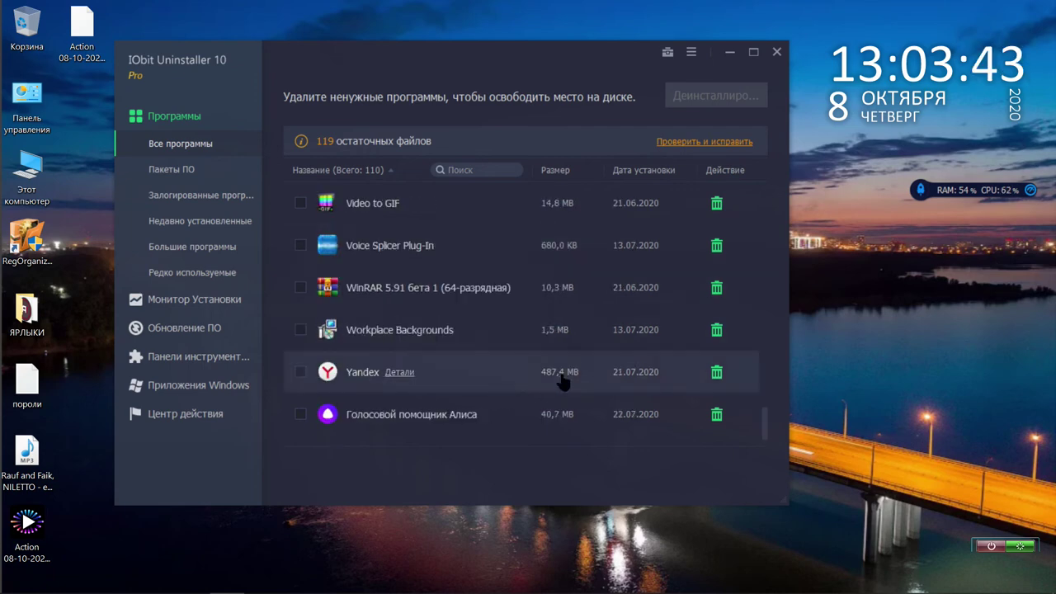
Examine the Пакеты ПО, logged programs, Недавно установленные and Большие программы categories.
click(203, 171)
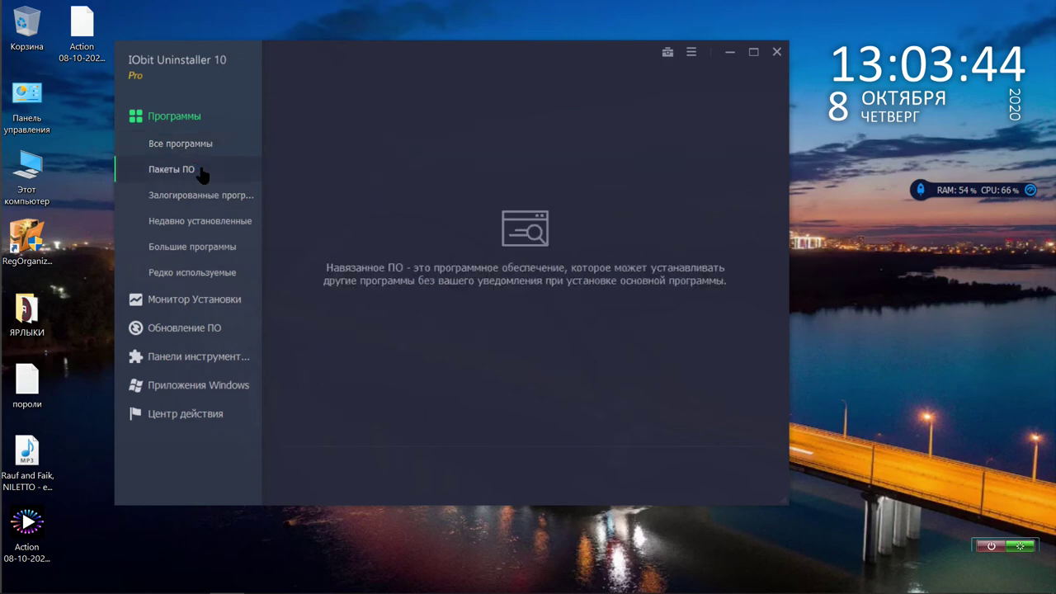
click(207, 195)
click(211, 221)
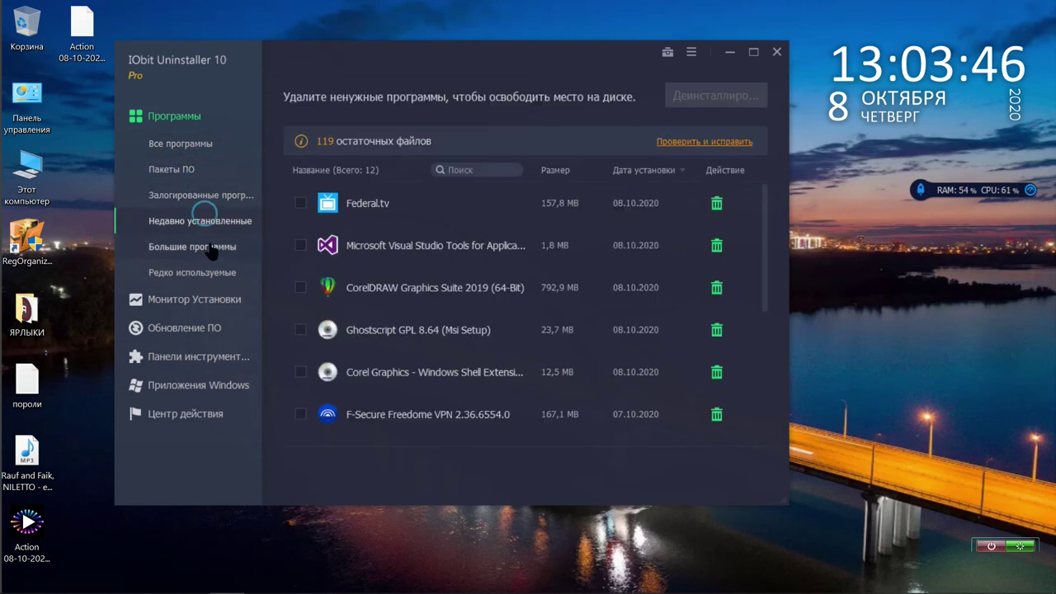
scroll(405, 239, down, 2)
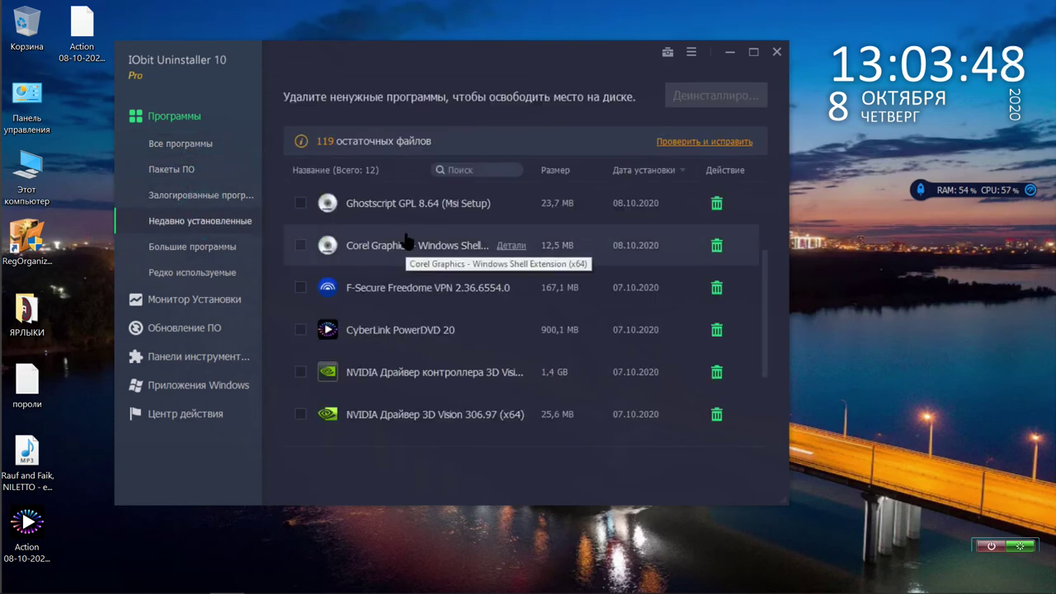
scroll(405, 242, up, 2)
scroll(528, 299, down, 4)
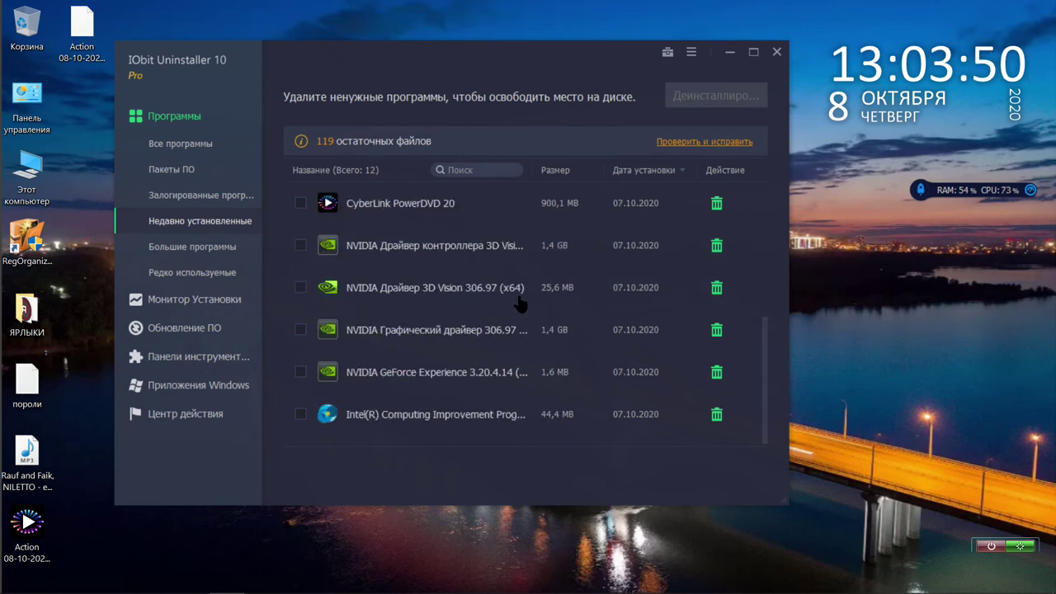
click(227, 253)
scroll(413, 273, down, 5)
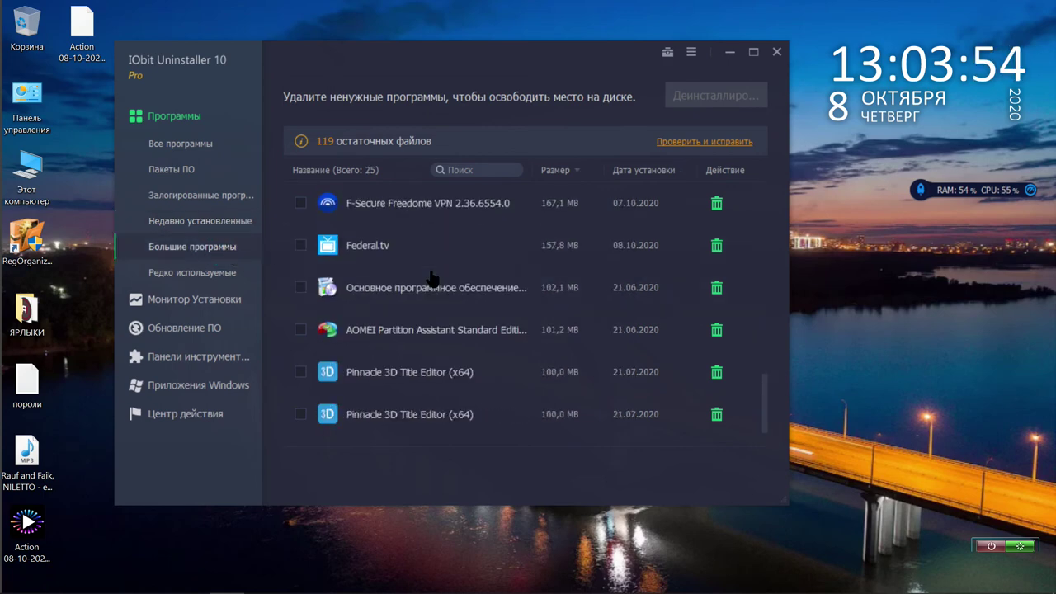
scroll(430, 278, up, 5)
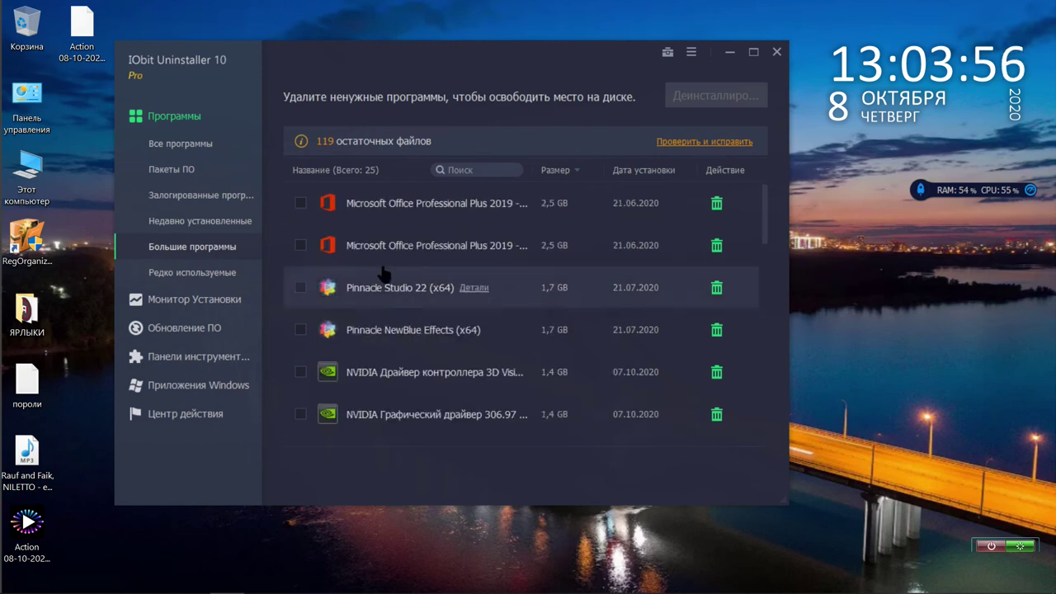
Toggle Автоматическое слежение in Монитор Установки, and close IObit Uninstaller after checking the list of browser toolbars and plug-ins.
click(230, 301)
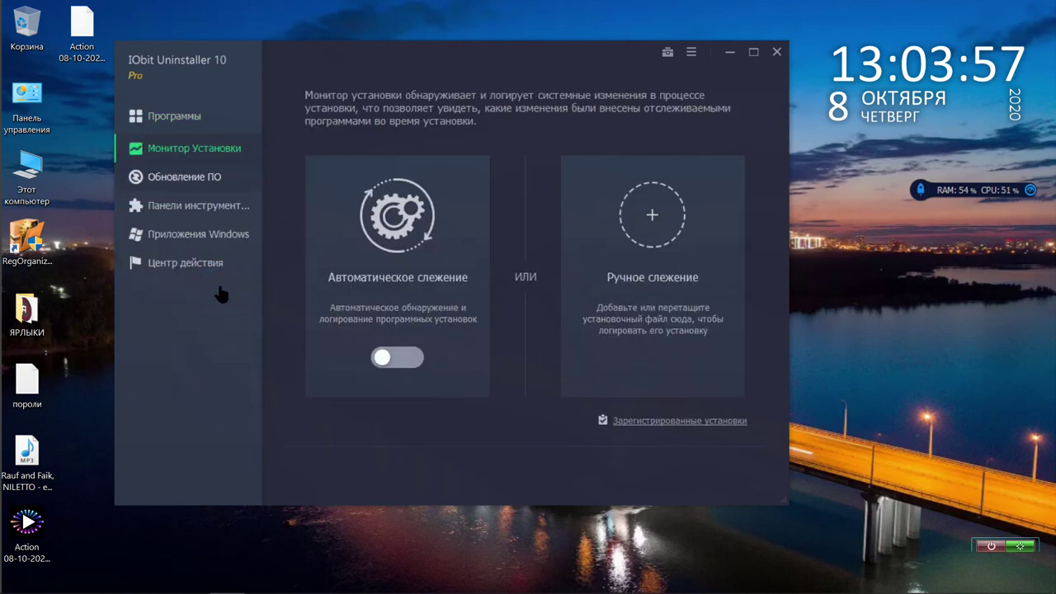
click(397, 356)
click(220, 206)
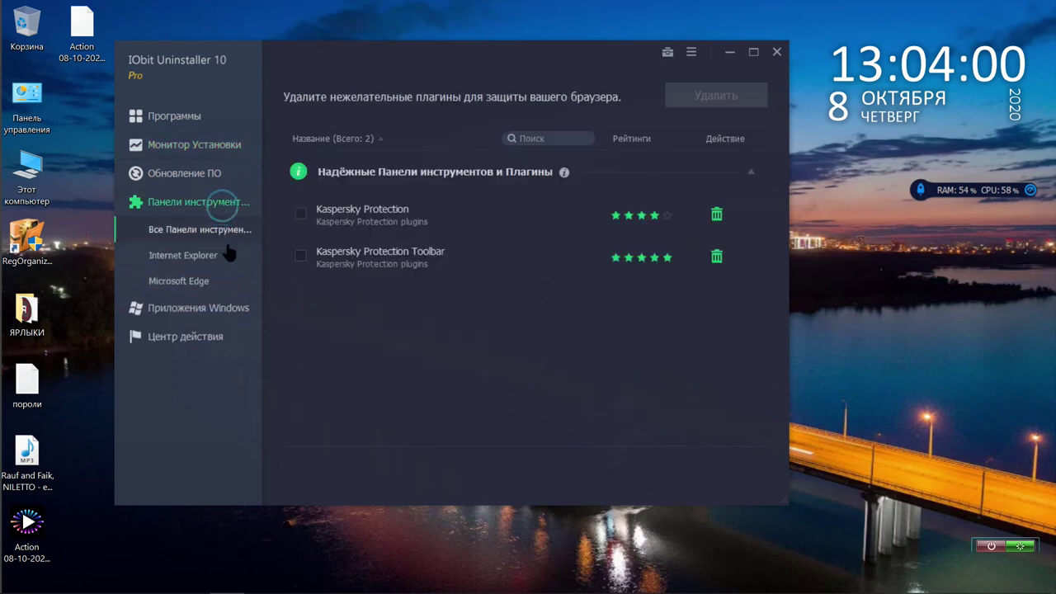
click(776, 52)
Launch Easy GIF Animator Pro from the desktop dock, bring its window up for viewing and close it.
mouse_move(363, 4)
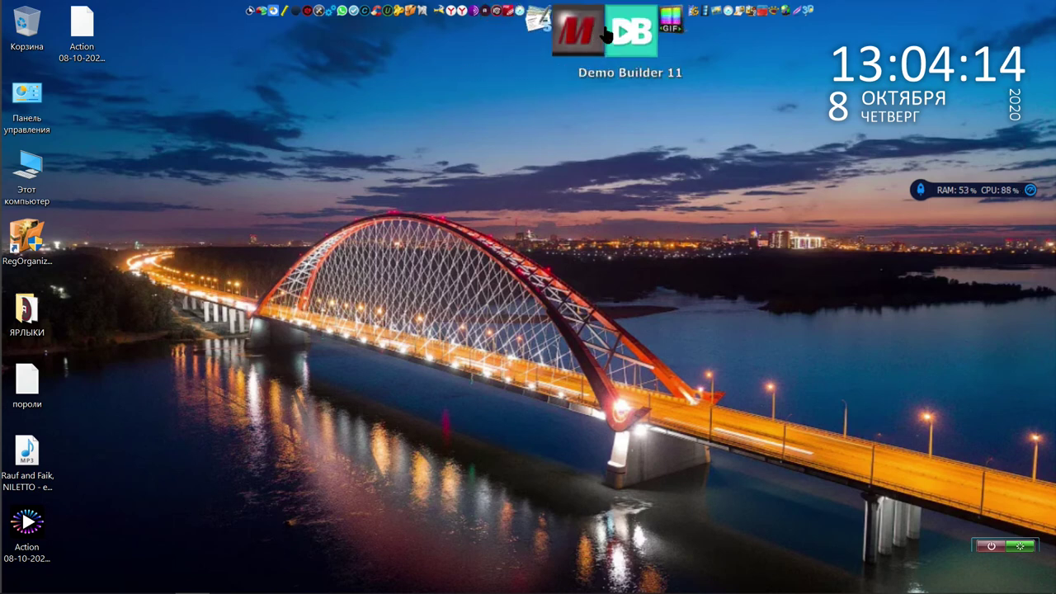
click(645, 30)
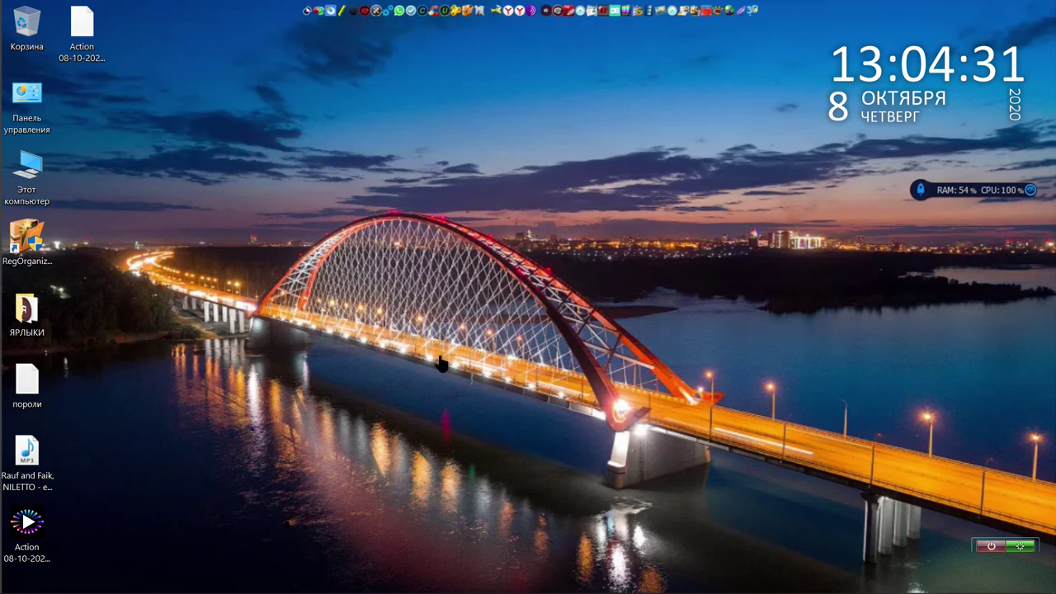
click(226, 579)
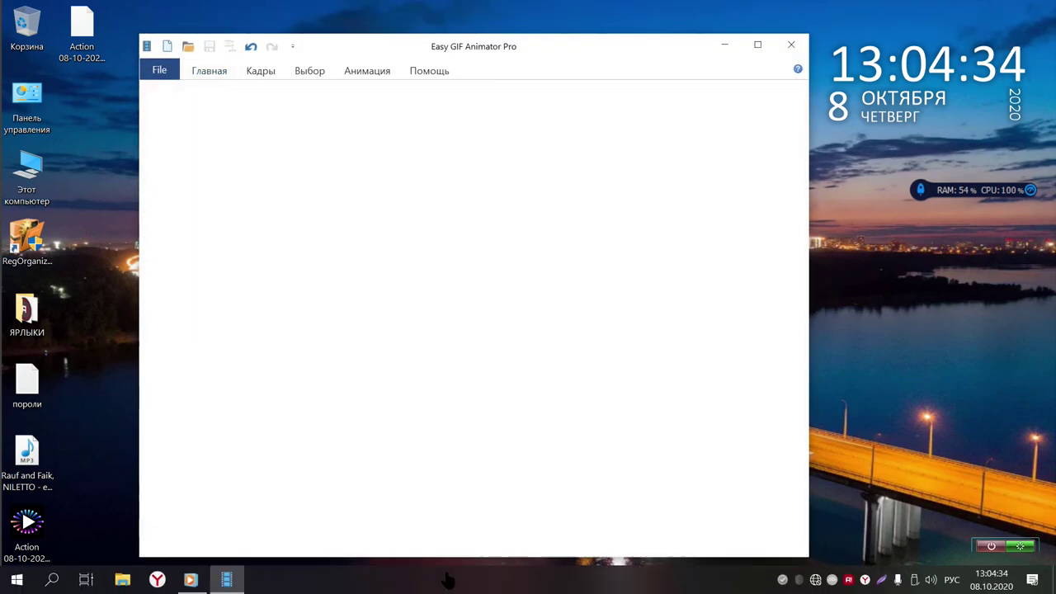
click(791, 45)
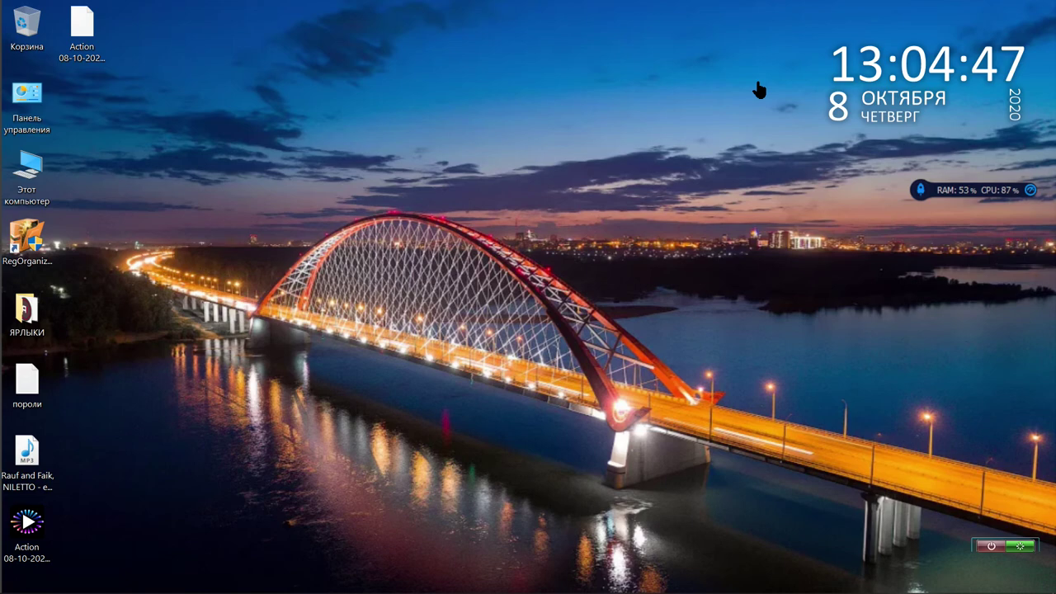
Open the портотивные folder on Локальный диск (E:) in File Explorer and look through its portable programs.
double_click(29, 169)
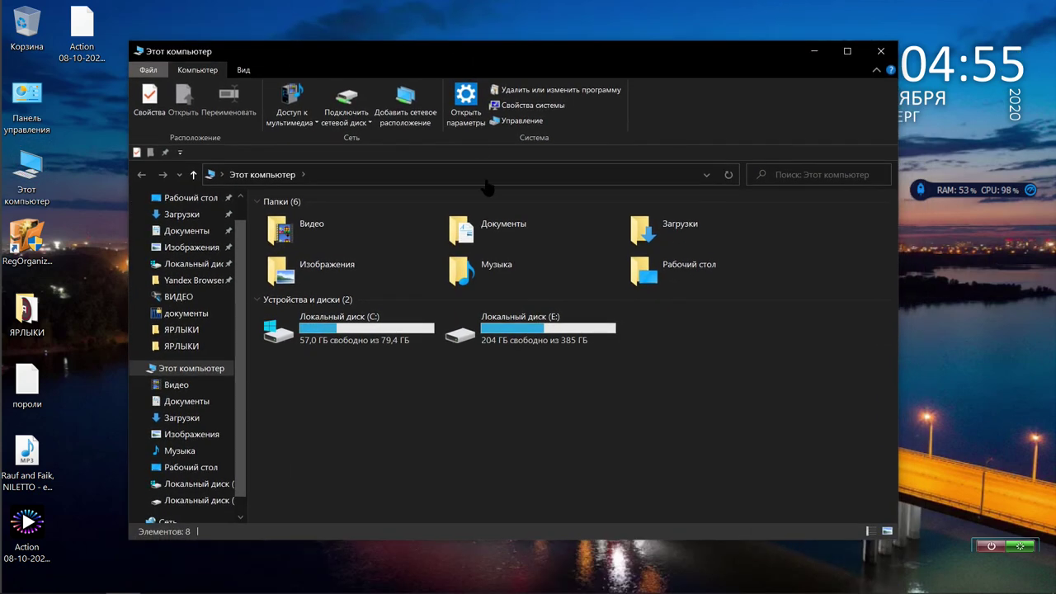
click(562, 332)
double_click(562, 333)
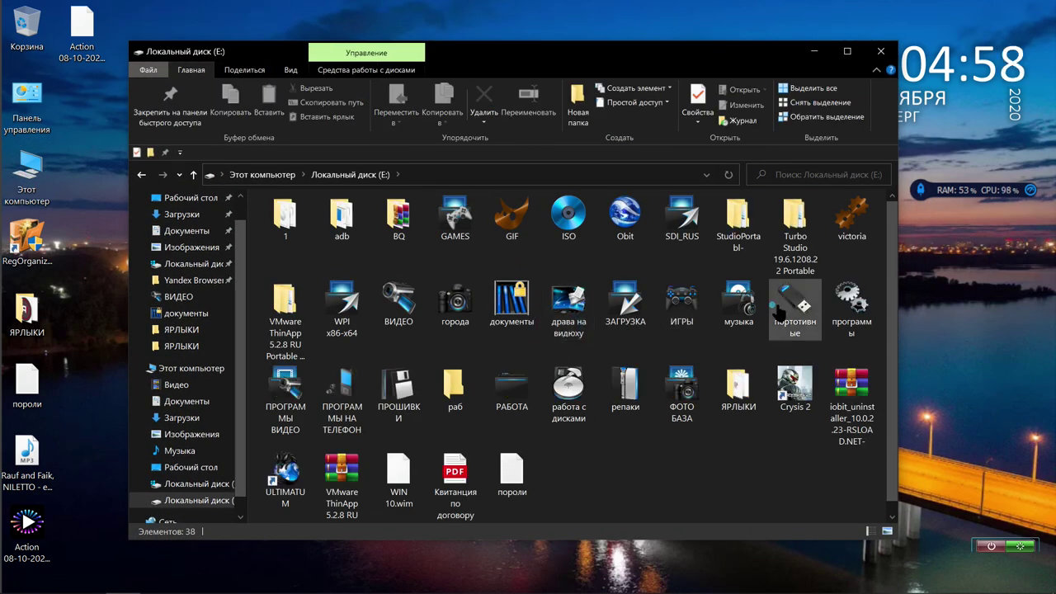
double_click(794, 304)
scroll(389, 235, down, 12)
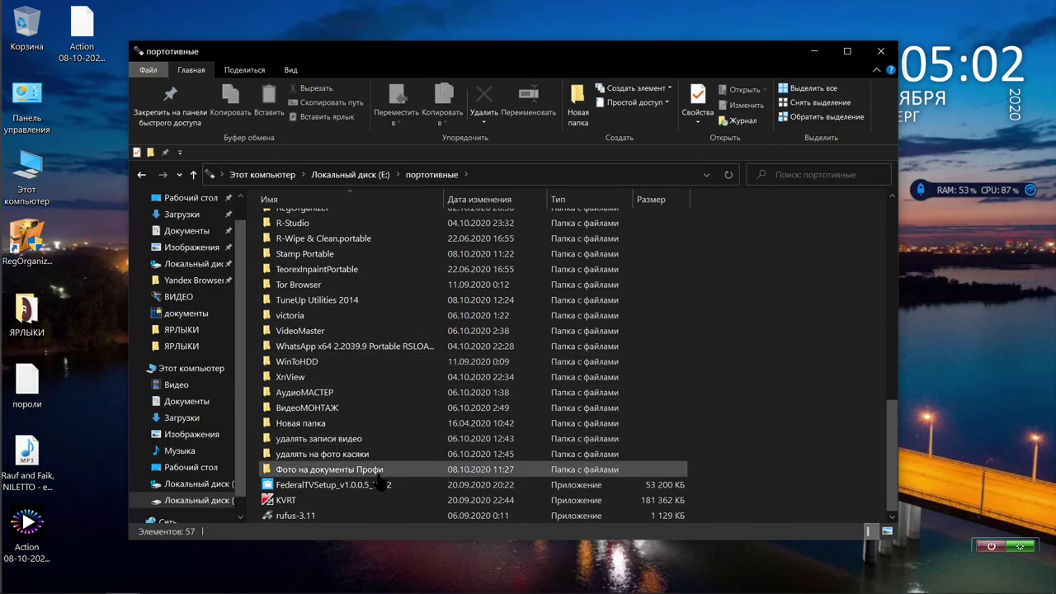
Review the full list of program folders in портотивные again, from 3DTextCommanderPortable onward.
scroll(379, 416, up, 12)
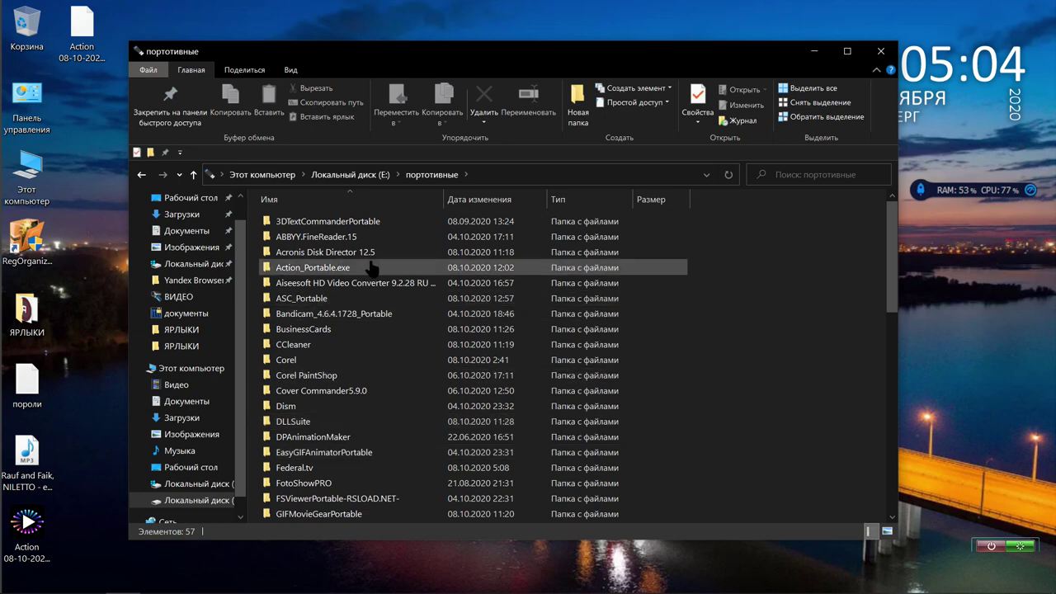
scroll(369, 330, down, 5)
scroll(368, 343, down, 8)
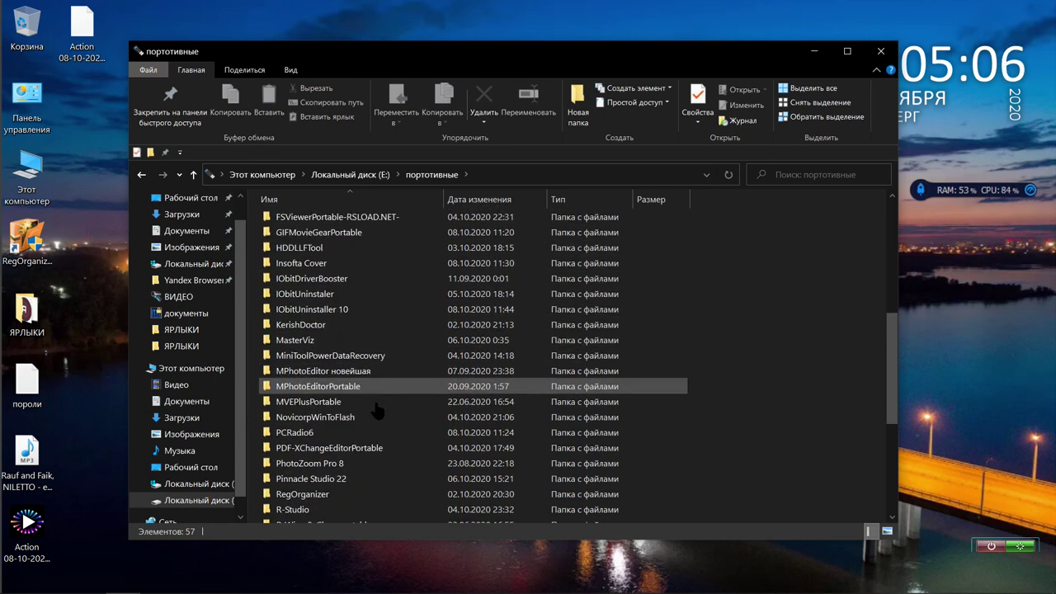
scroll(375, 487, up, 12)
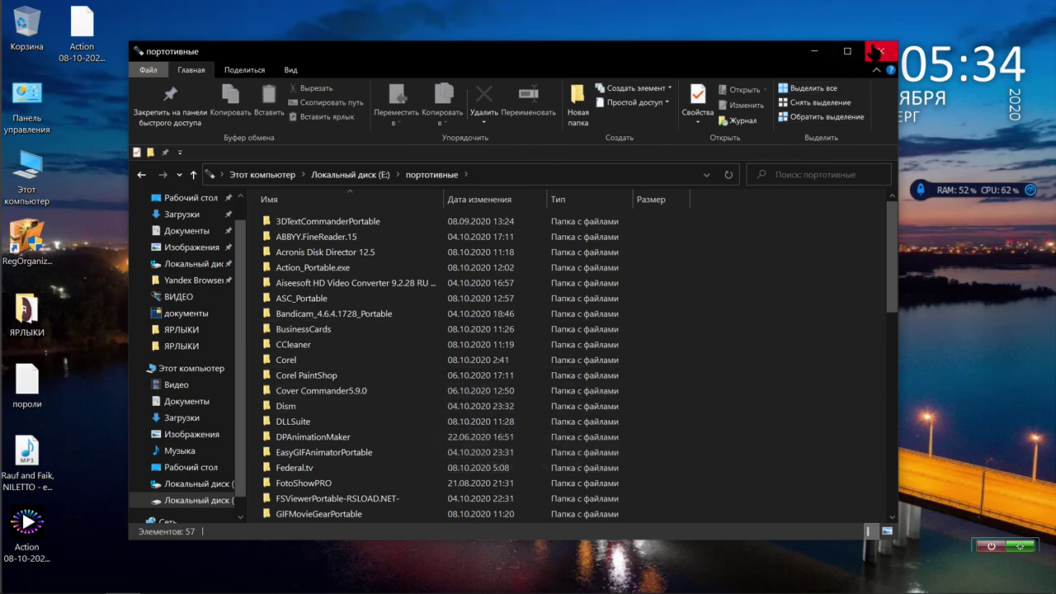
Go back to Этот компьютер, check the local drives and the contents of Локальный диск (E:), and close File Explorer.
click(141, 174)
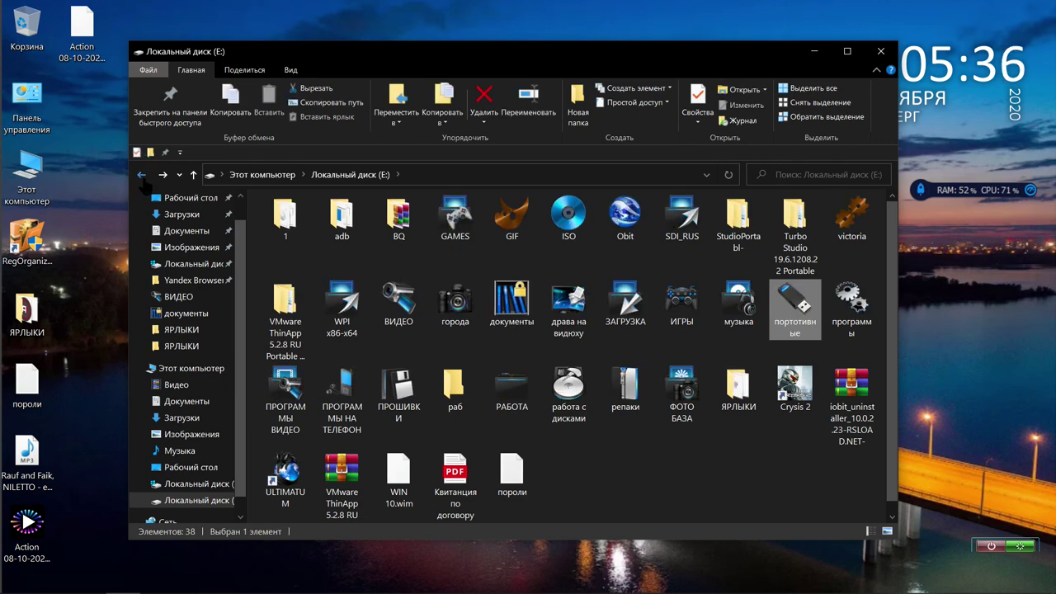
click(141, 176)
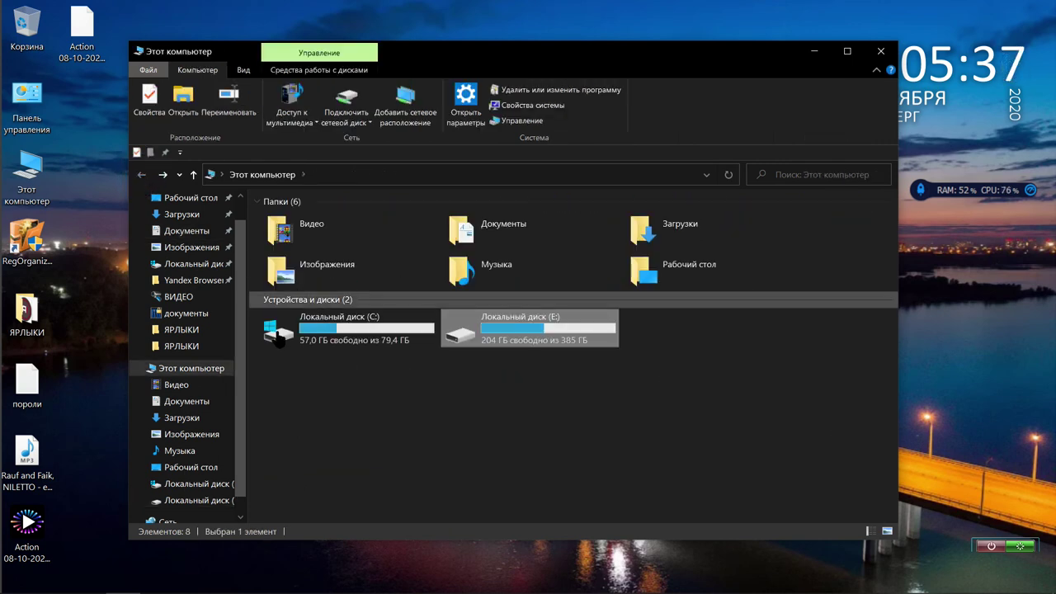
click(538, 371)
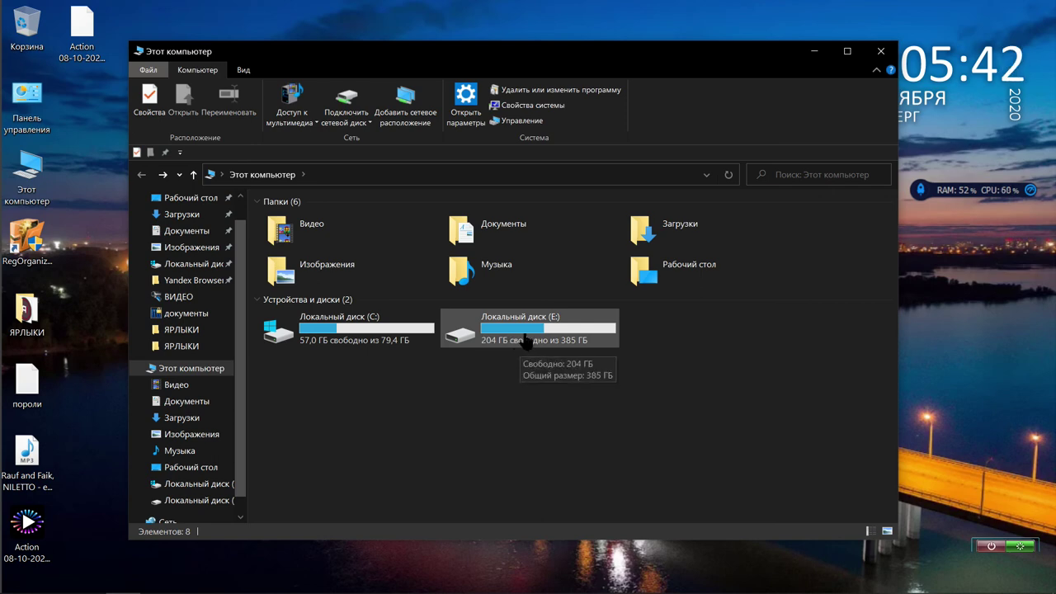
double_click(529, 338)
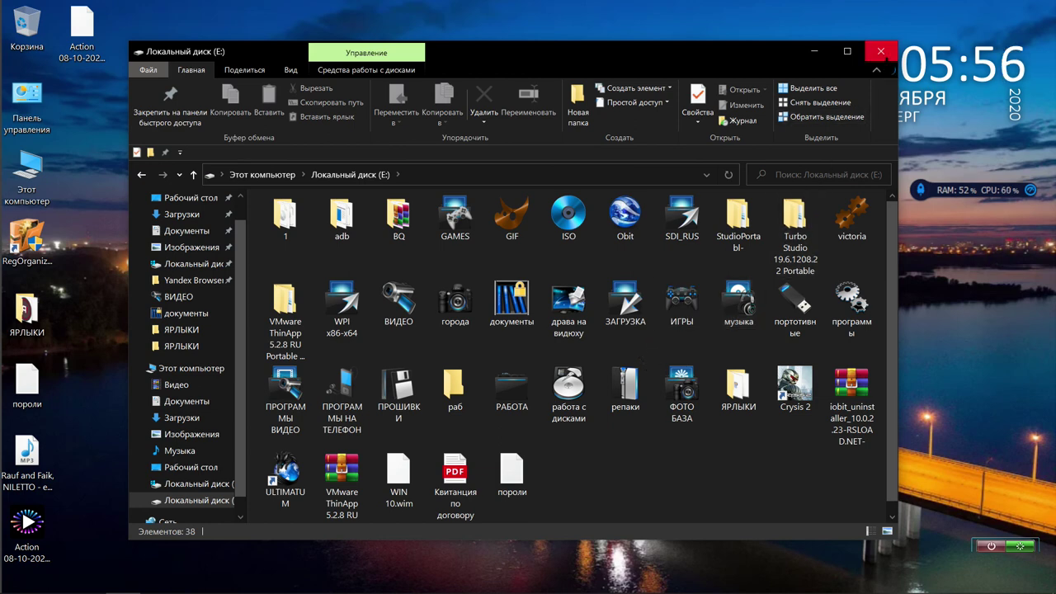
click(880, 53)
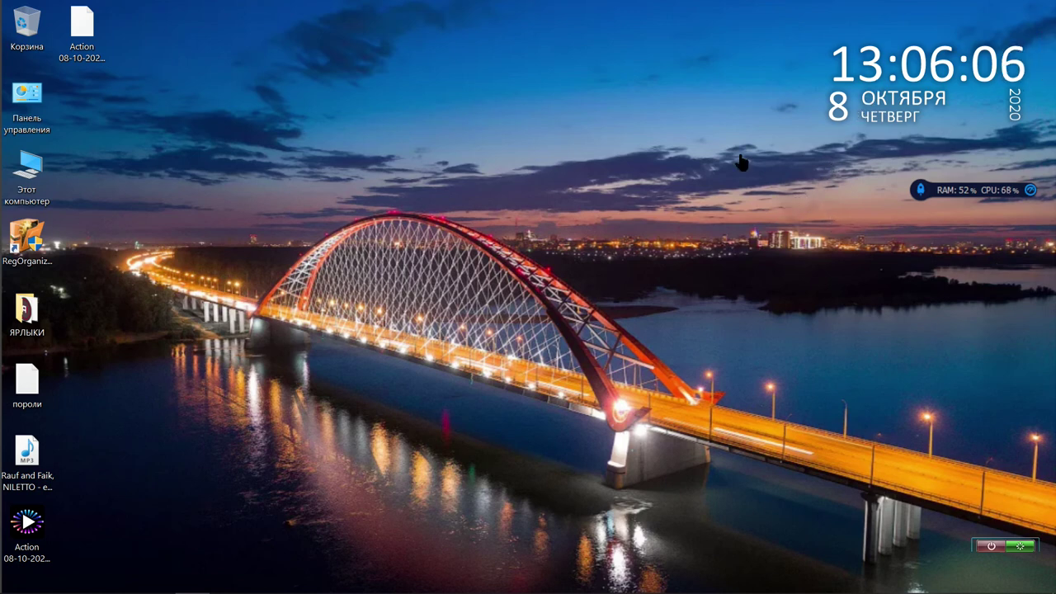
mouse_move(396, 16)
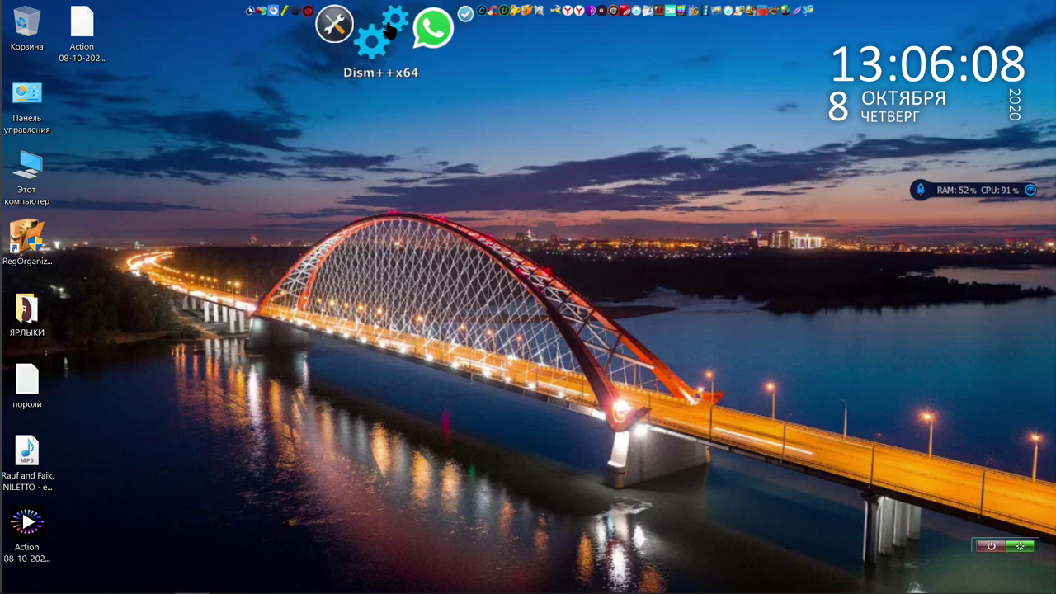